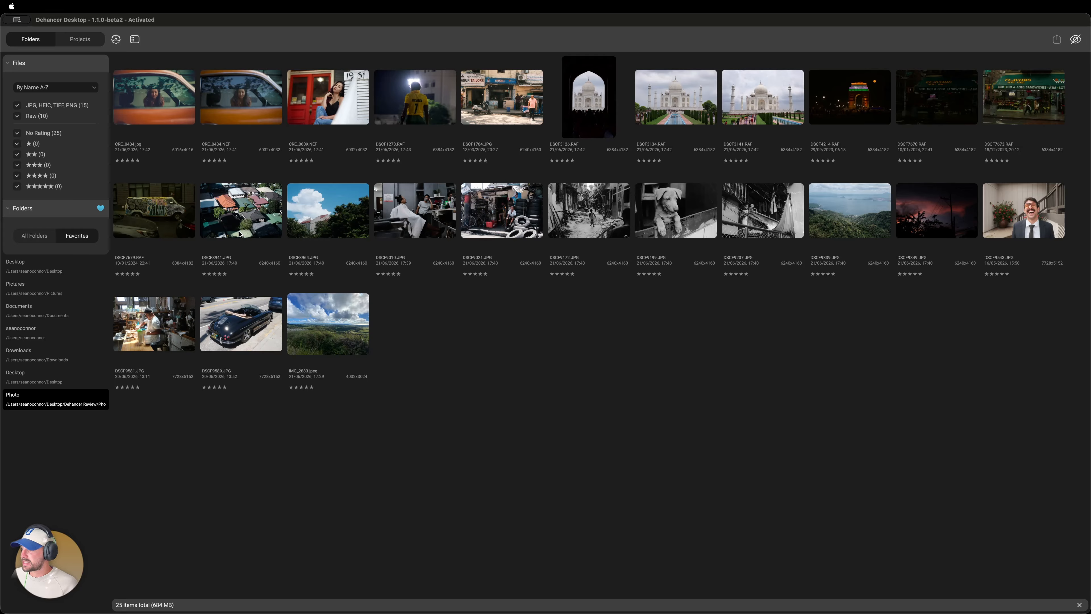
Look through the JPG and raw photos in the Photo folder and check the file details of several images.
click(328, 114)
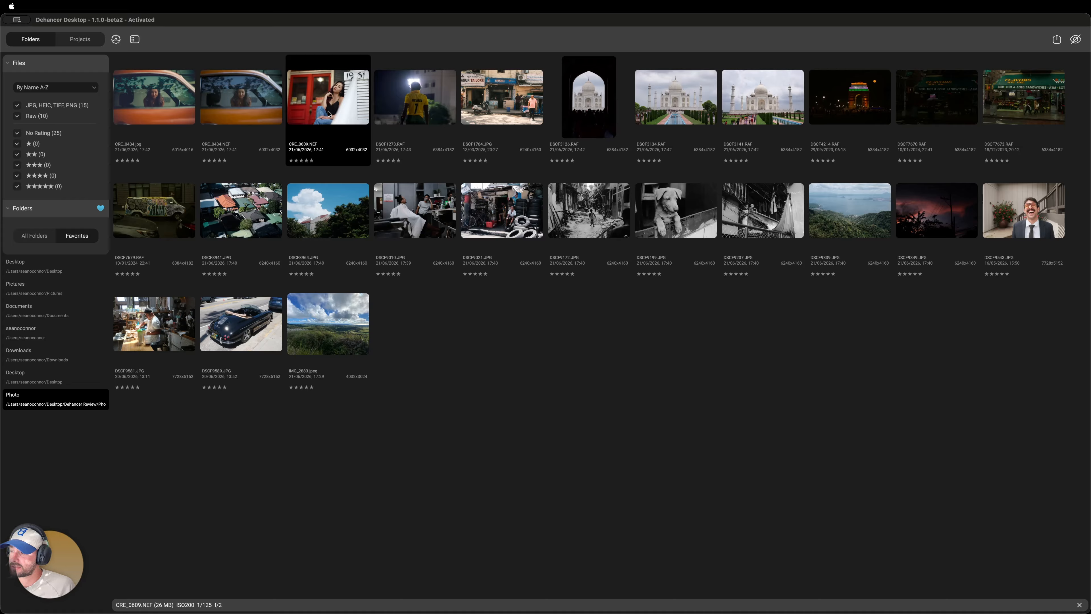
click(409, 115)
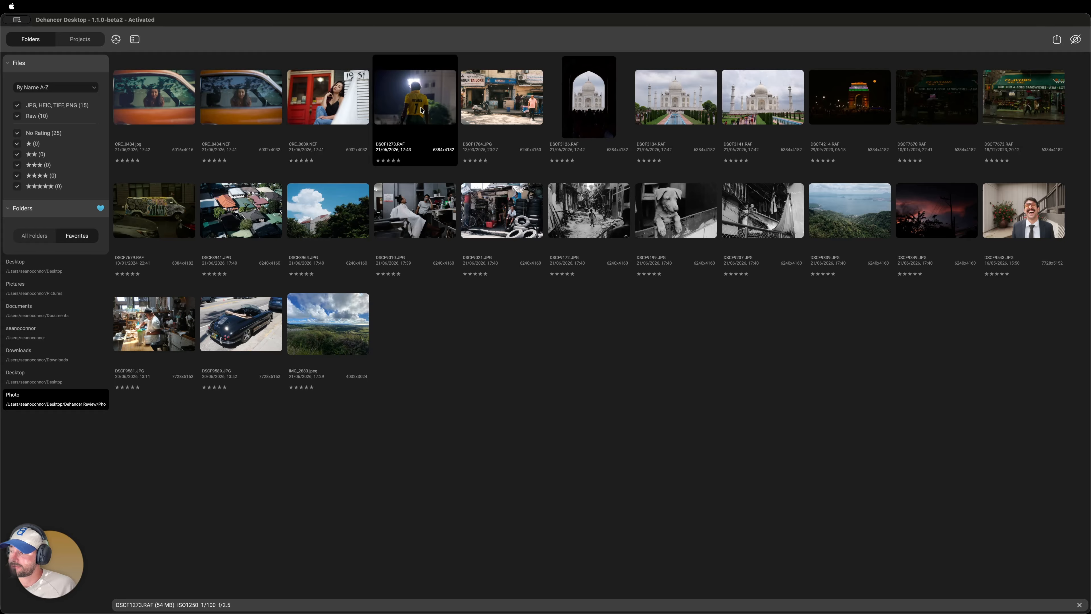
click(520, 108)
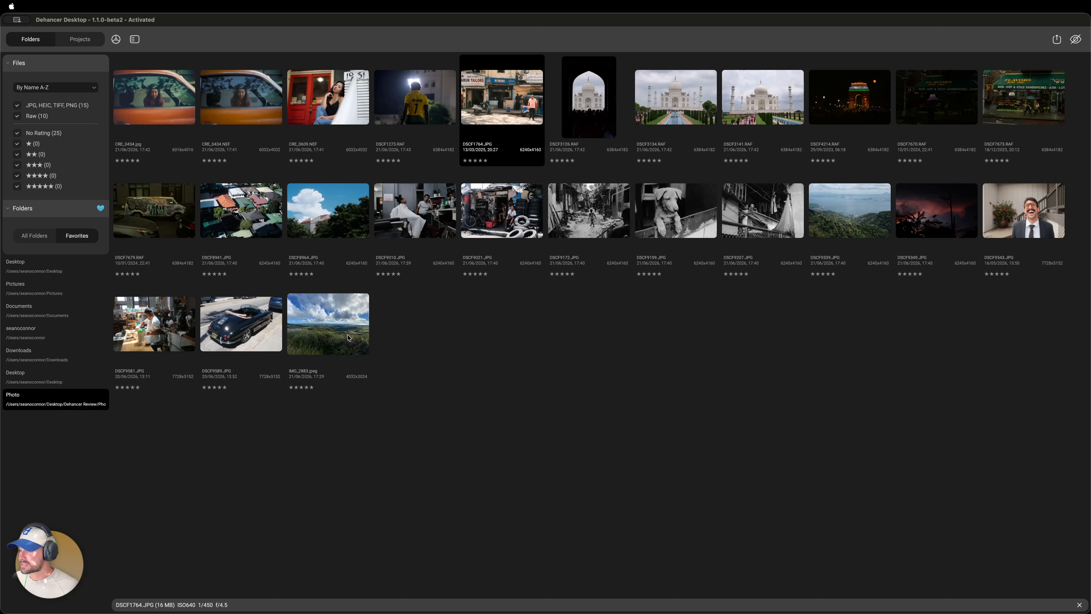
click(423, 220)
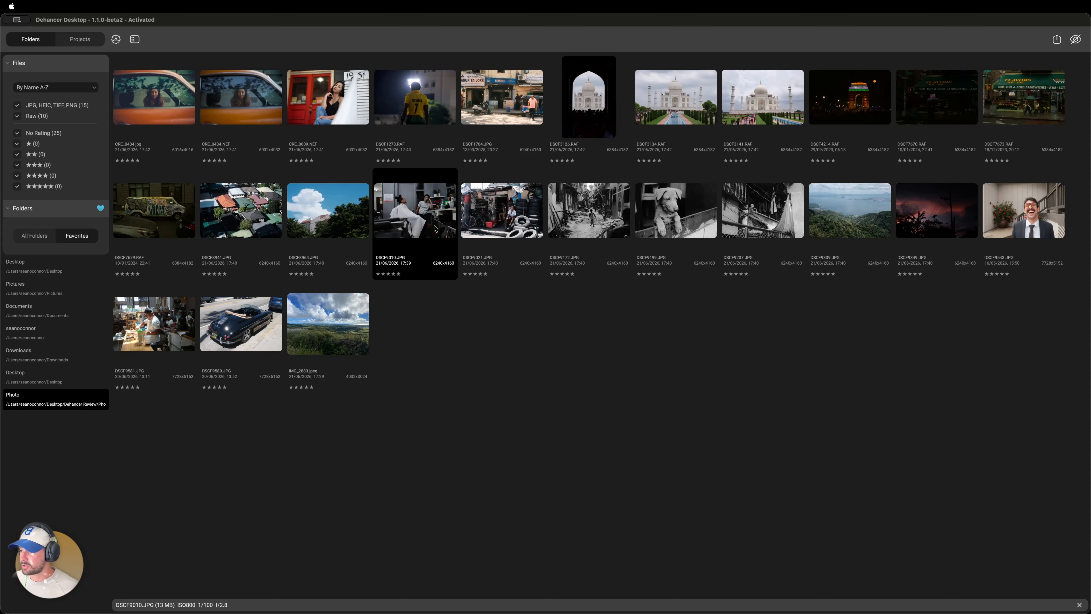
click(595, 218)
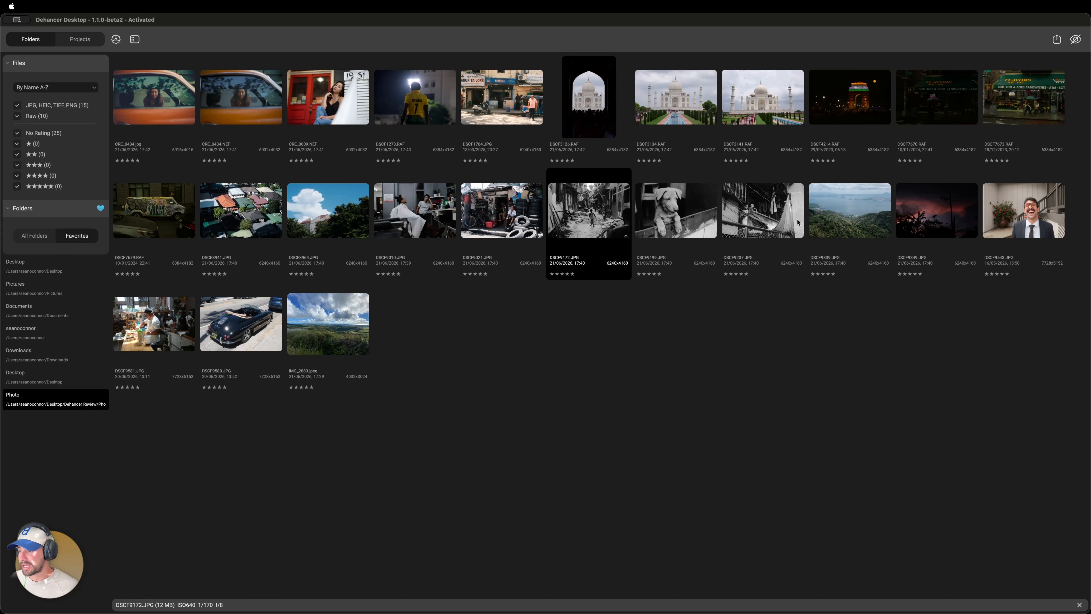
click(791, 348)
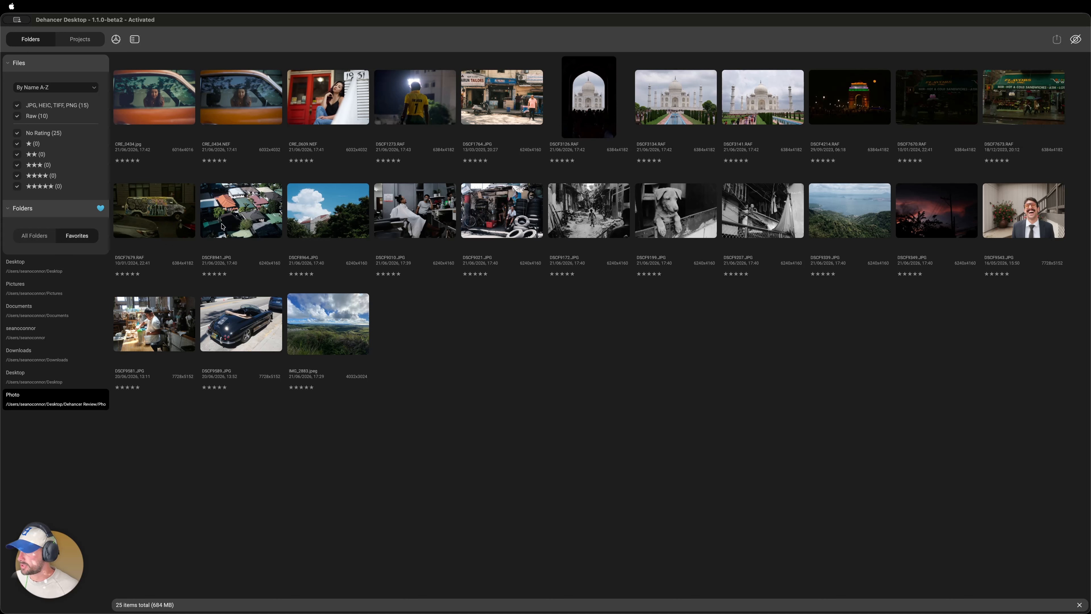
click(515, 116)
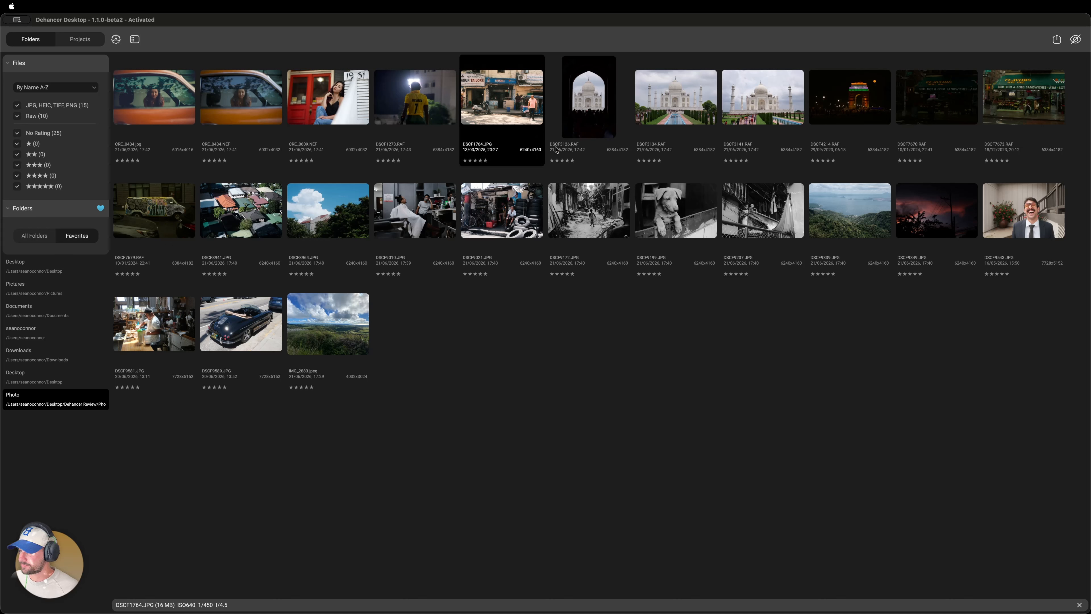
click(848, 111)
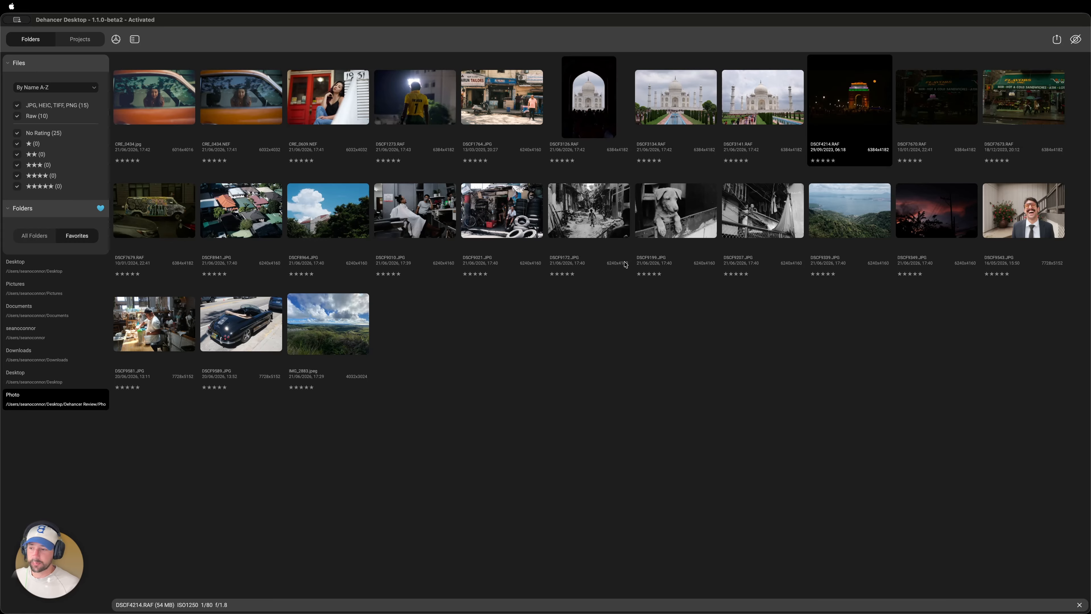
click(139, 102)
click(231, 131)
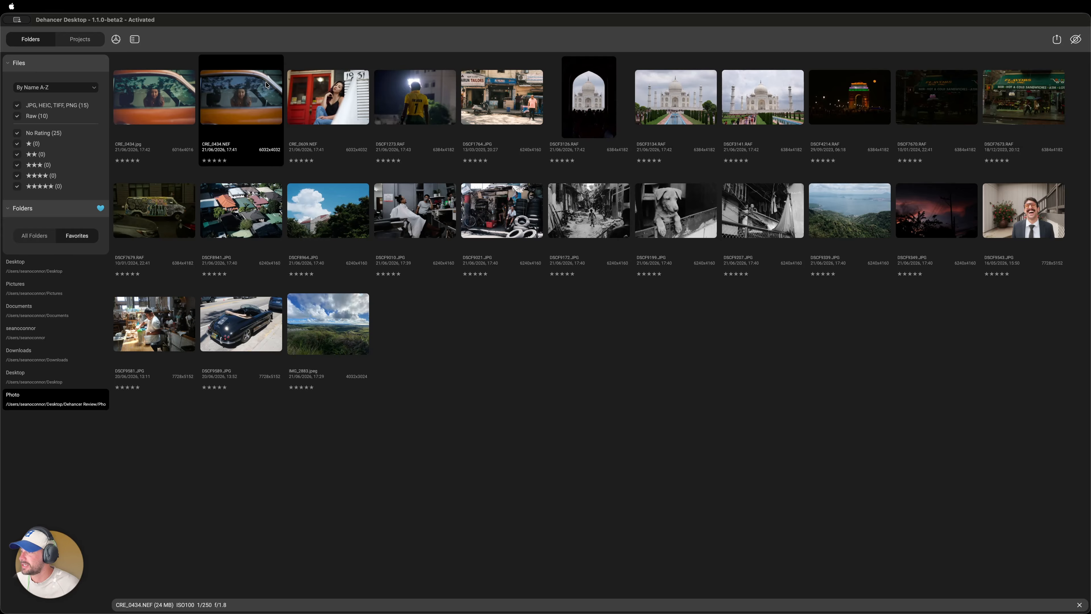
Check which actions are available for the photo CRE_0609.NEF.
click(326, 100)
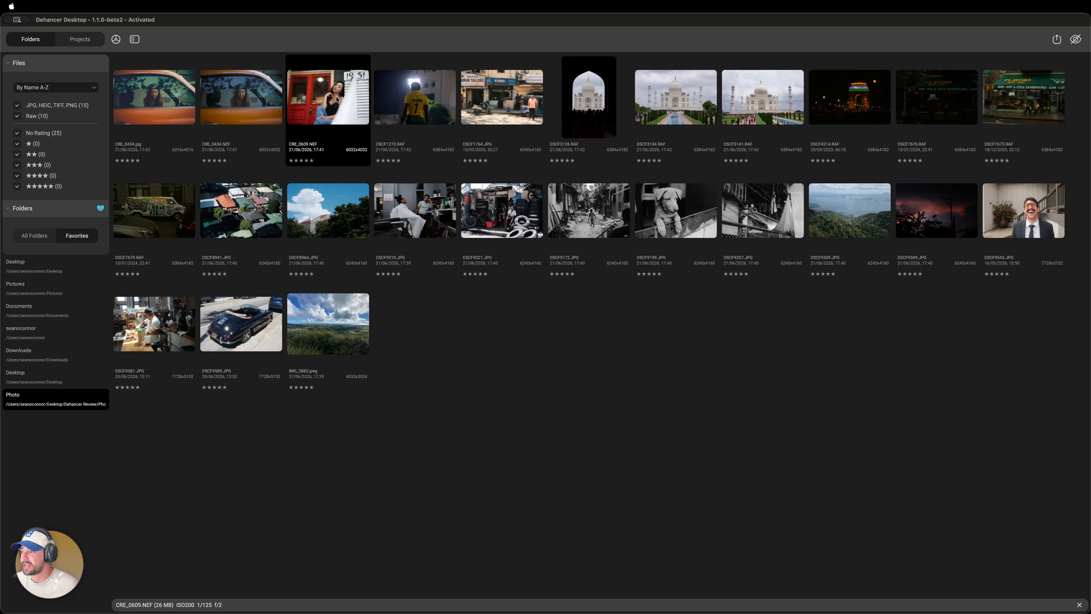
right_click(338, 100)
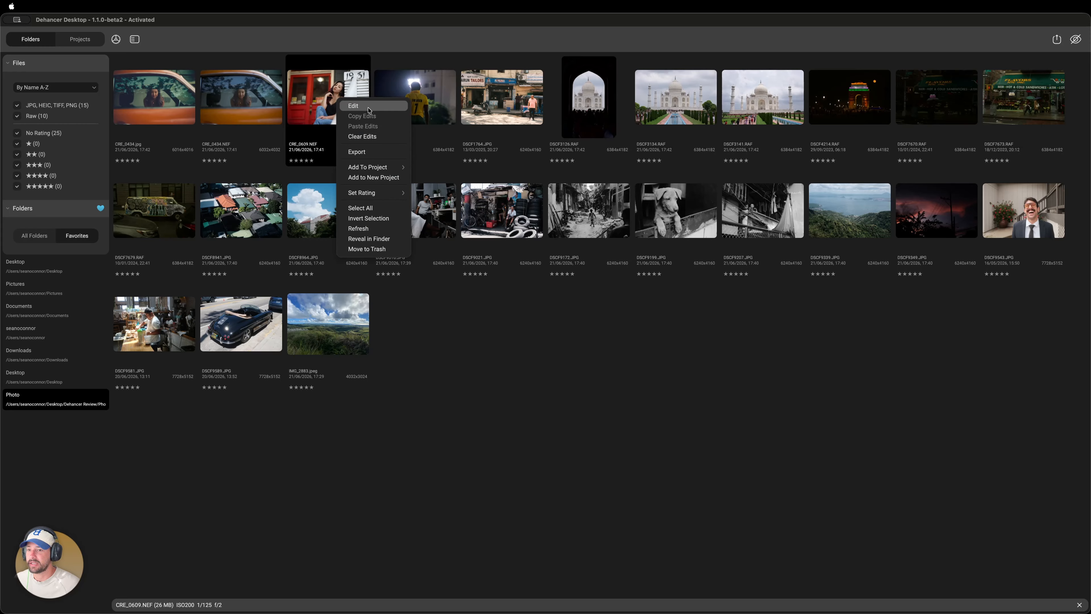
key(Escape)
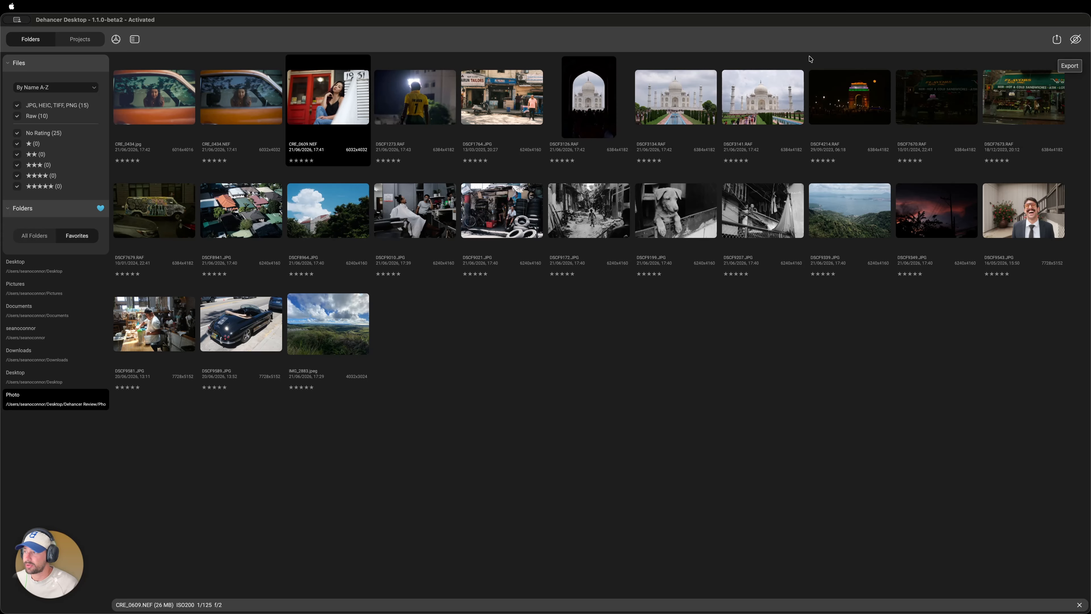
Compare the photo thumbnails with the preview of edits switched on and off.
click(1077, 41)
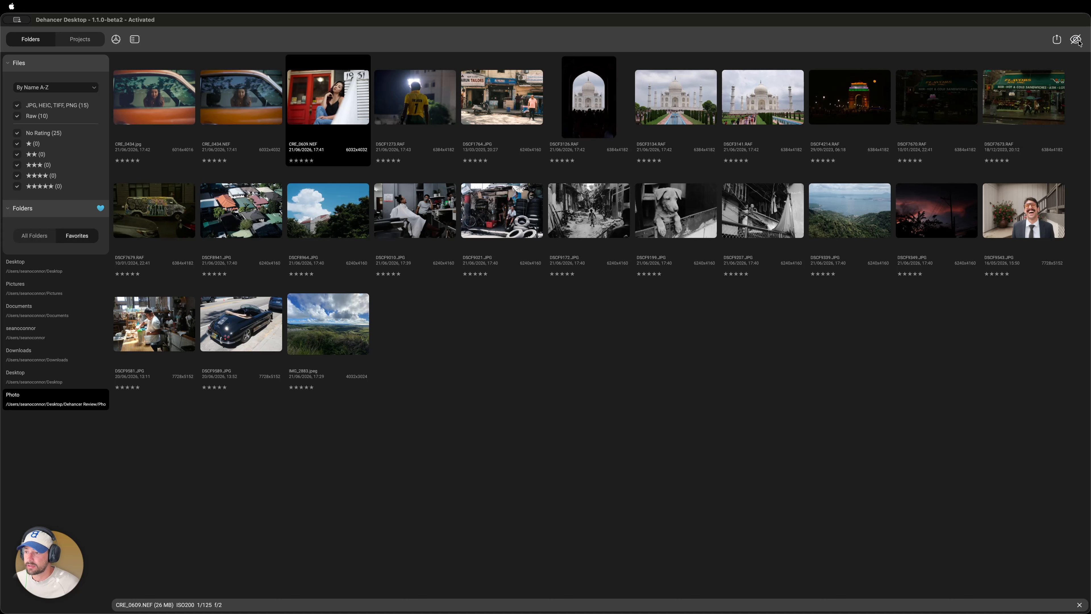
click(1077, 41)
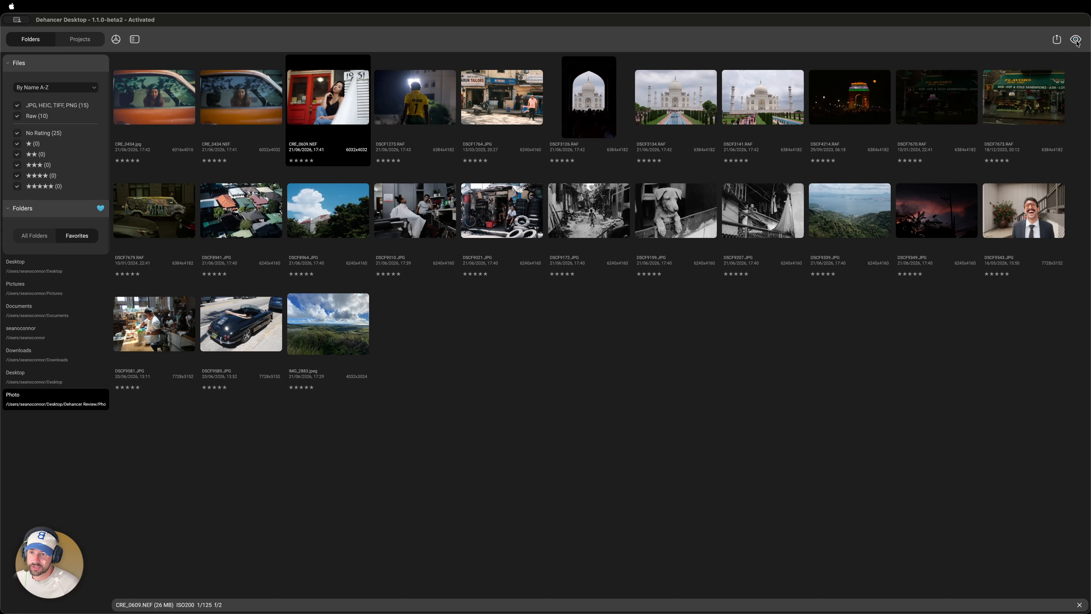
click(1078, 41)
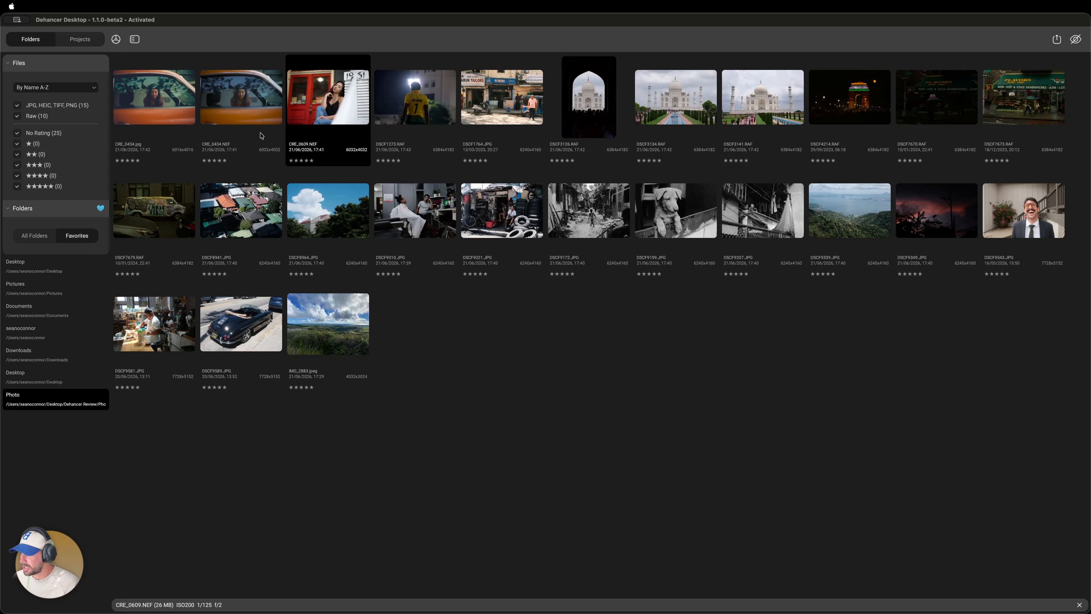
Add all images in the Photo folder to a new project named "Dehancer Baby".
click(249, 100)
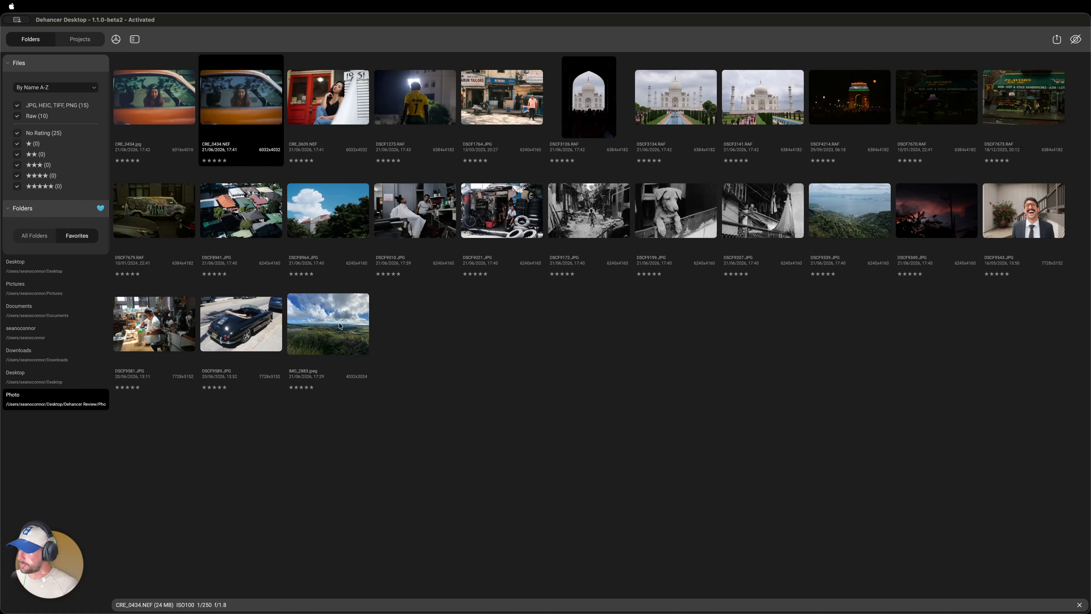
click(166, 111)
key(super+a)
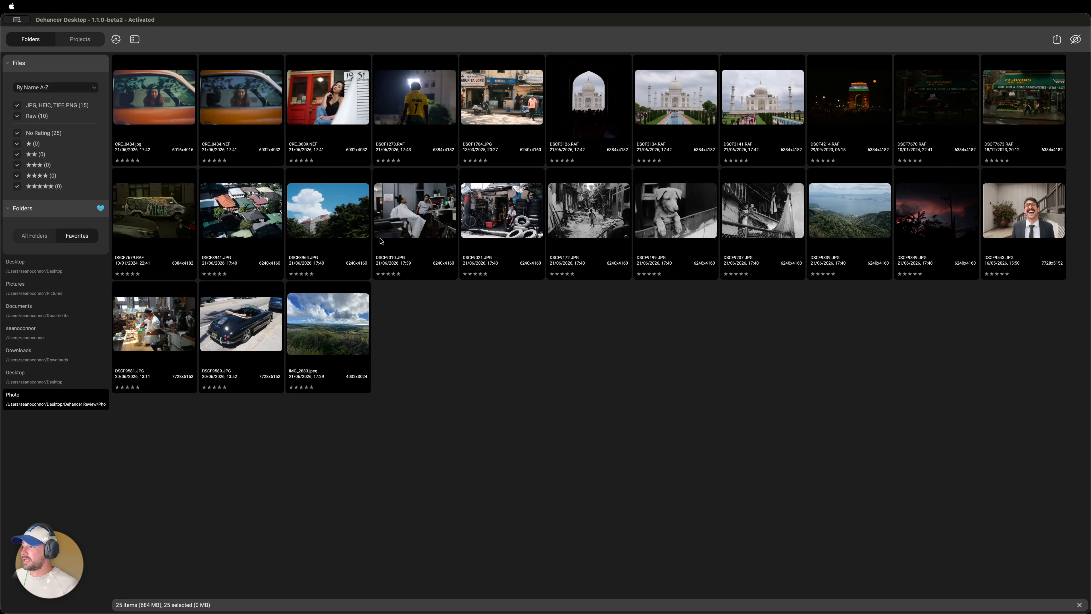
right_click(330, 214)
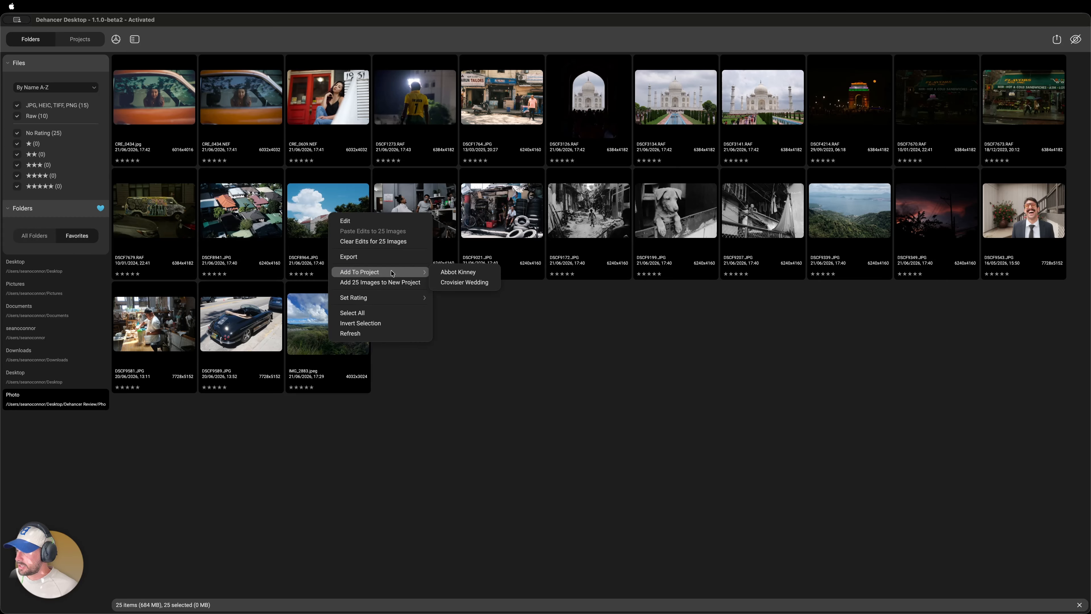
mouse_move(387, 272)
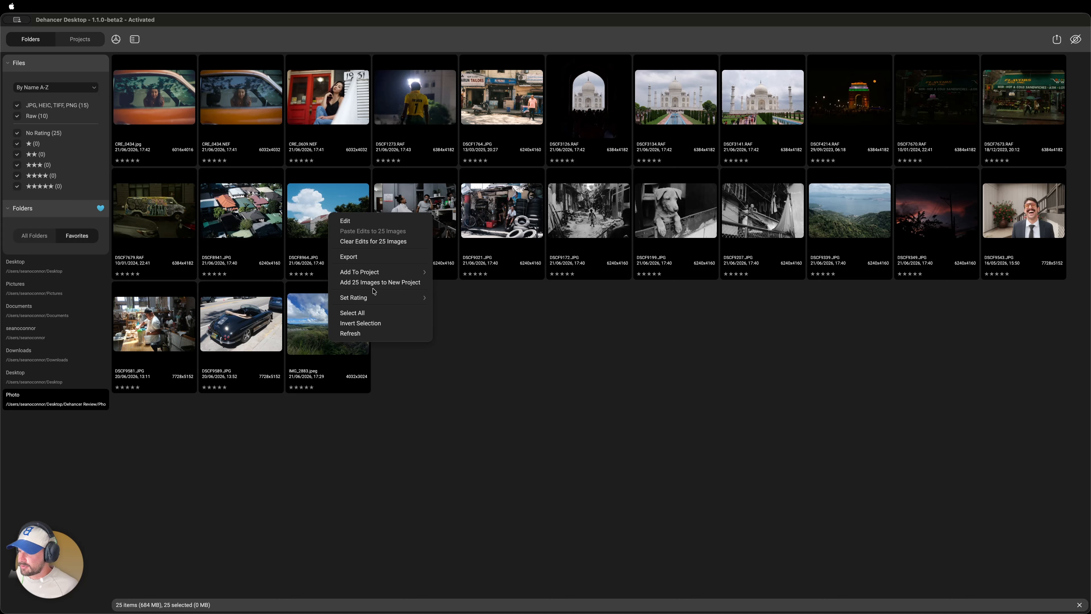
click(375, 282)
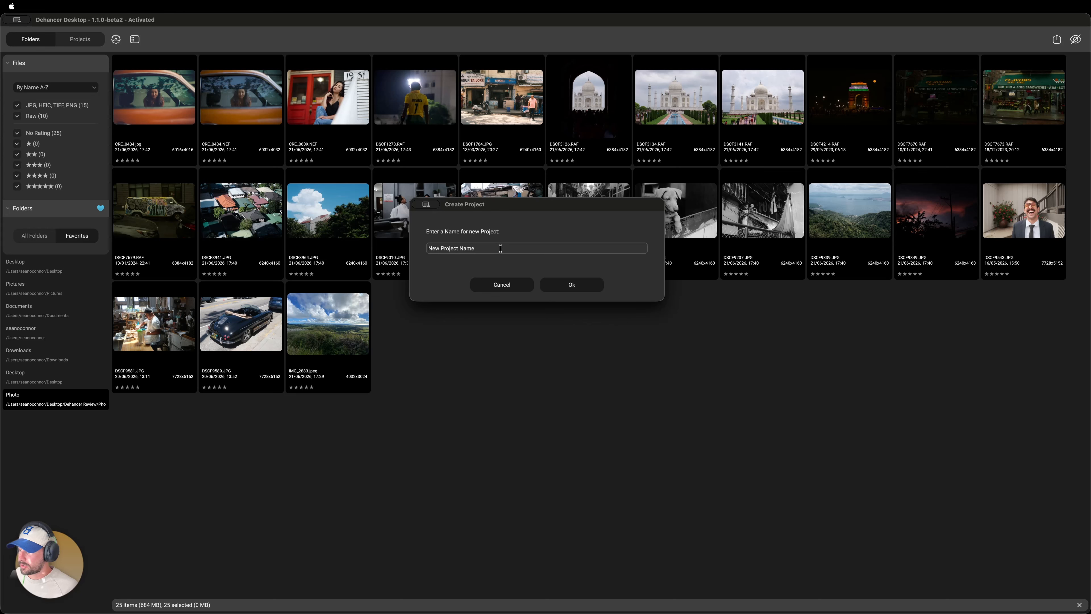
drag(500, 247, 413, 247)
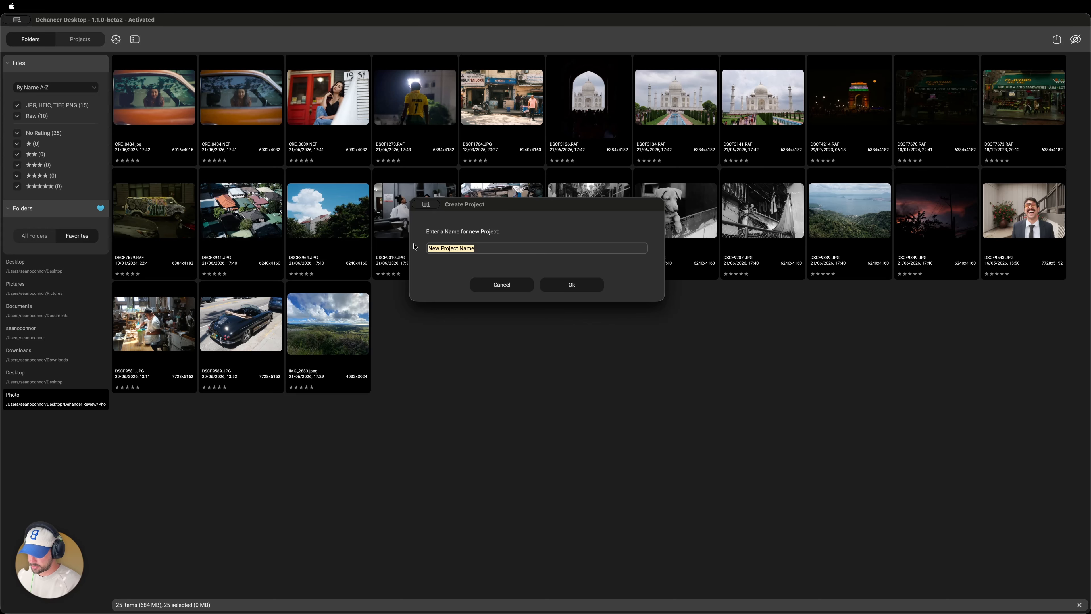
text(Dehancer B)
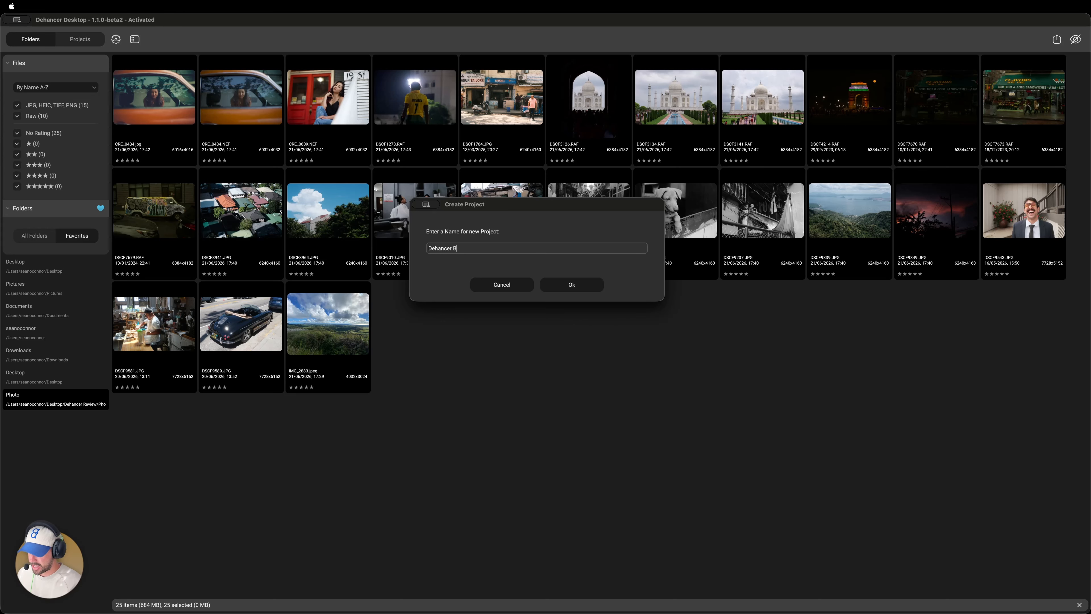
text(aby)
click(586, 284)
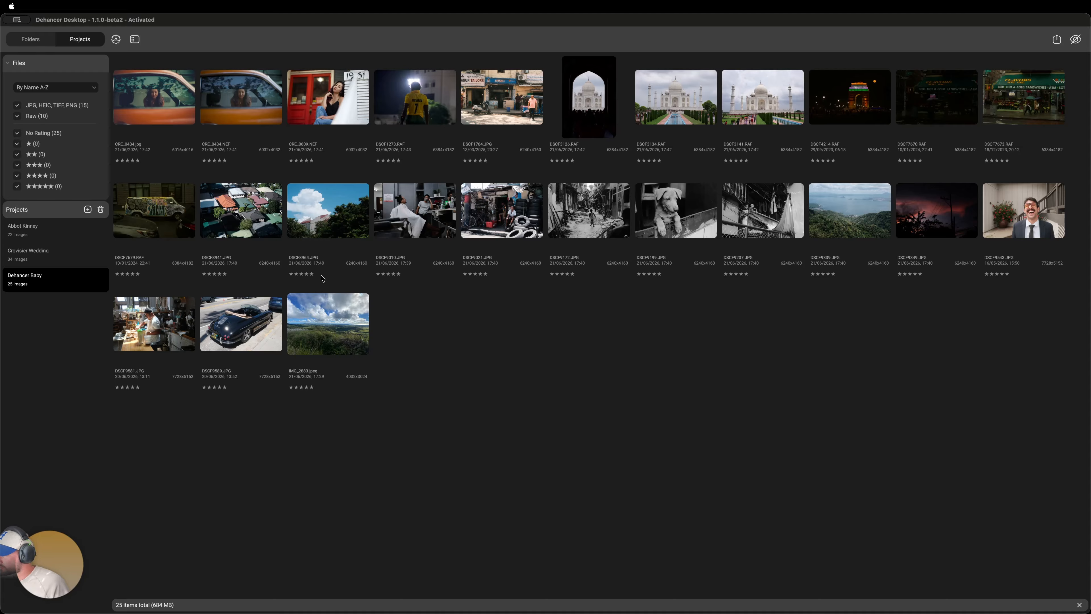
Open all images of the Dehancer Baby project for editing.
click(159, 99)
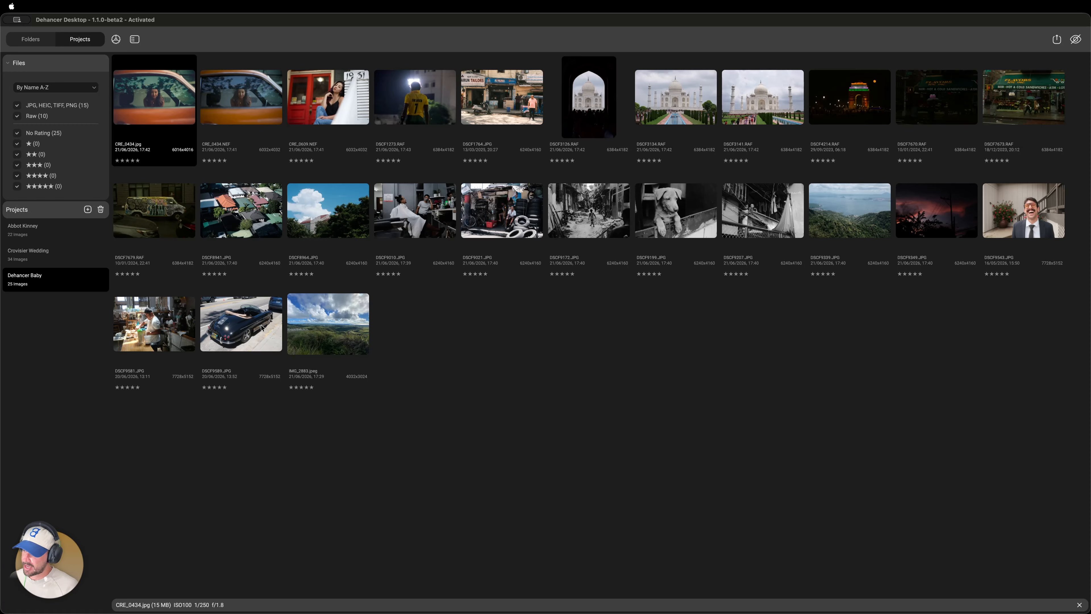
key(super+a)
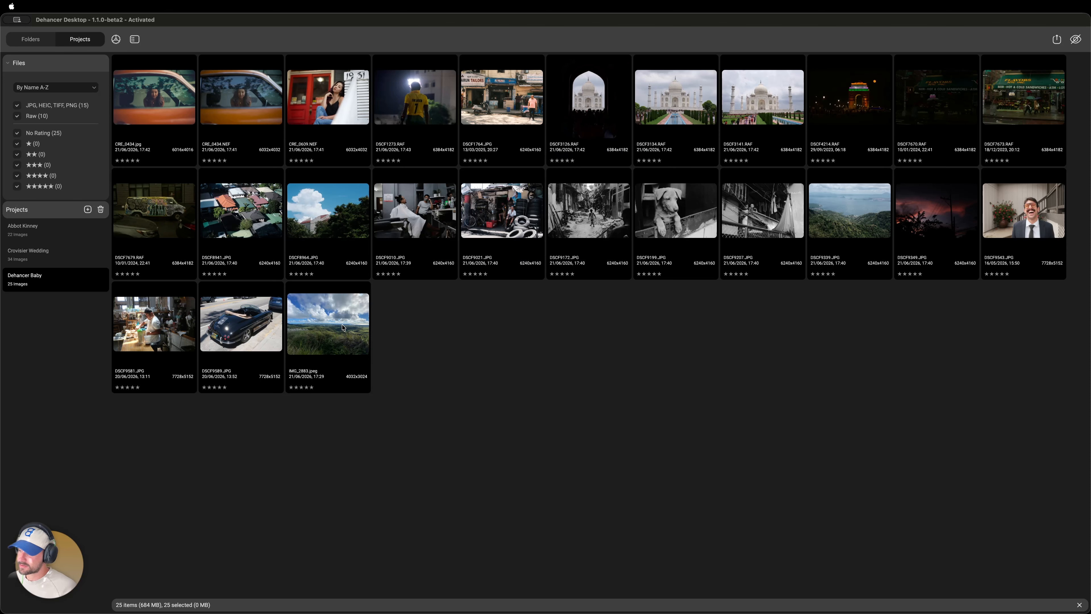
right_click(333, 321)
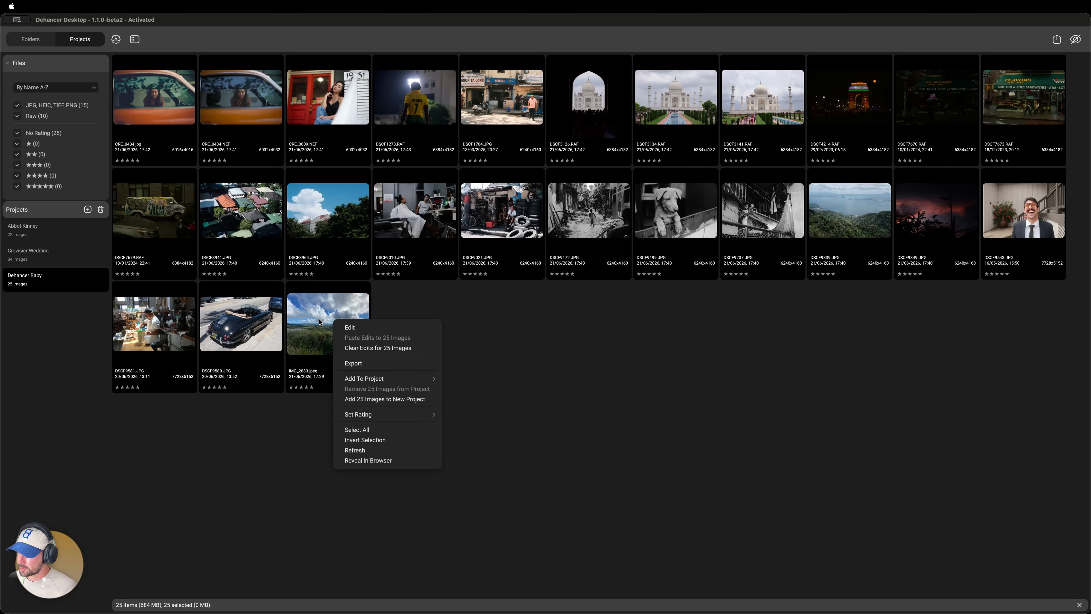
click(370, 331)
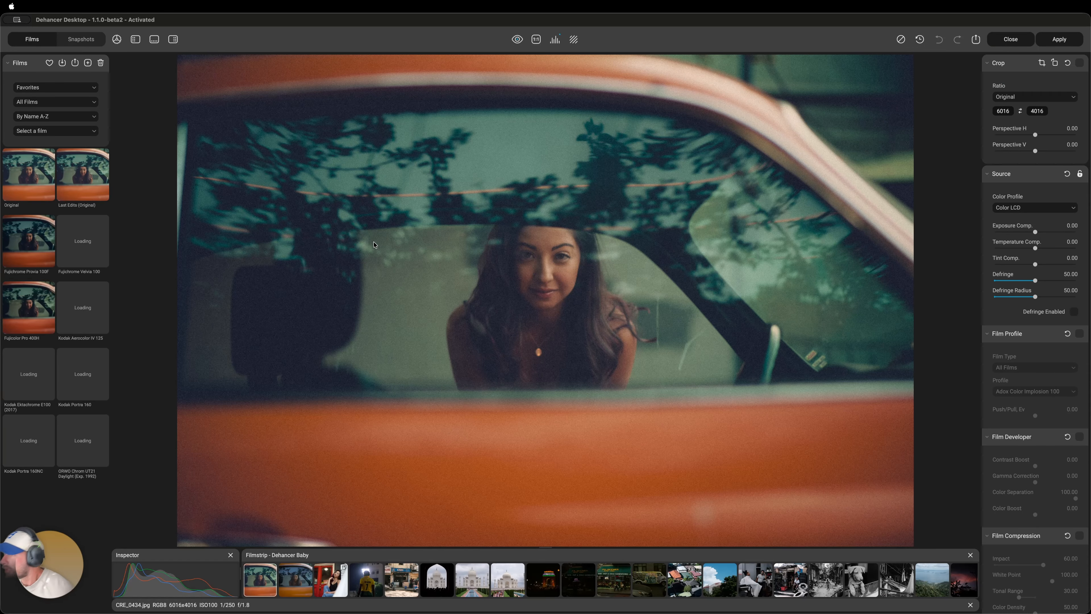
Switch the film collection from Favorites to Dehancer™ and open the raw photo CRE_0434.NEF from the filmstrip.
click(55, 87)
click(43, 88)
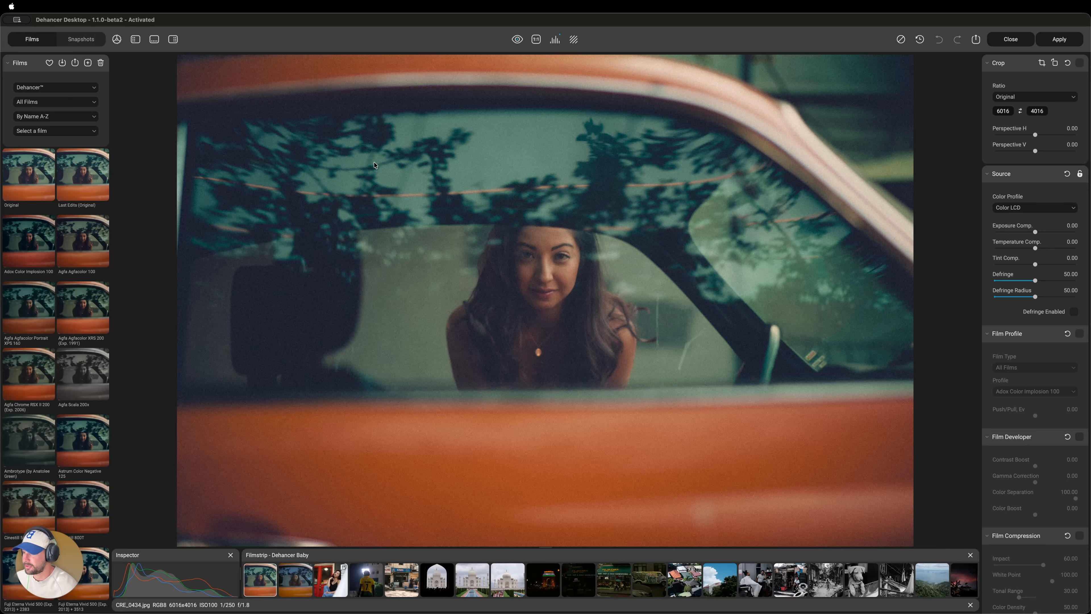
click(300, 592)
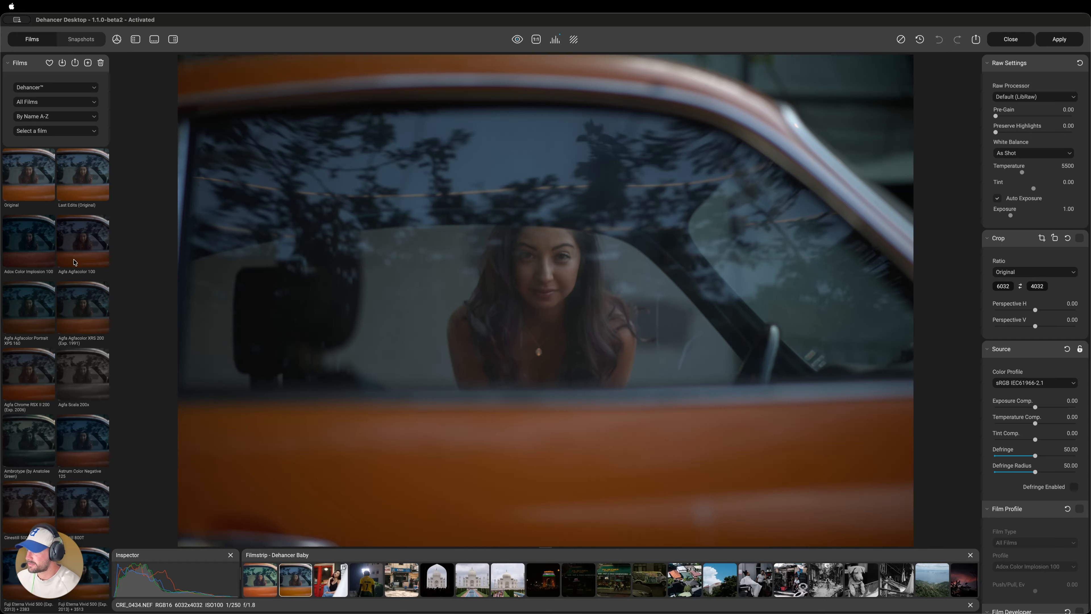
Examine the film profiles in the Dehancer™ collection and open the list of available film collections.
scroll(71, 245, down, 15)
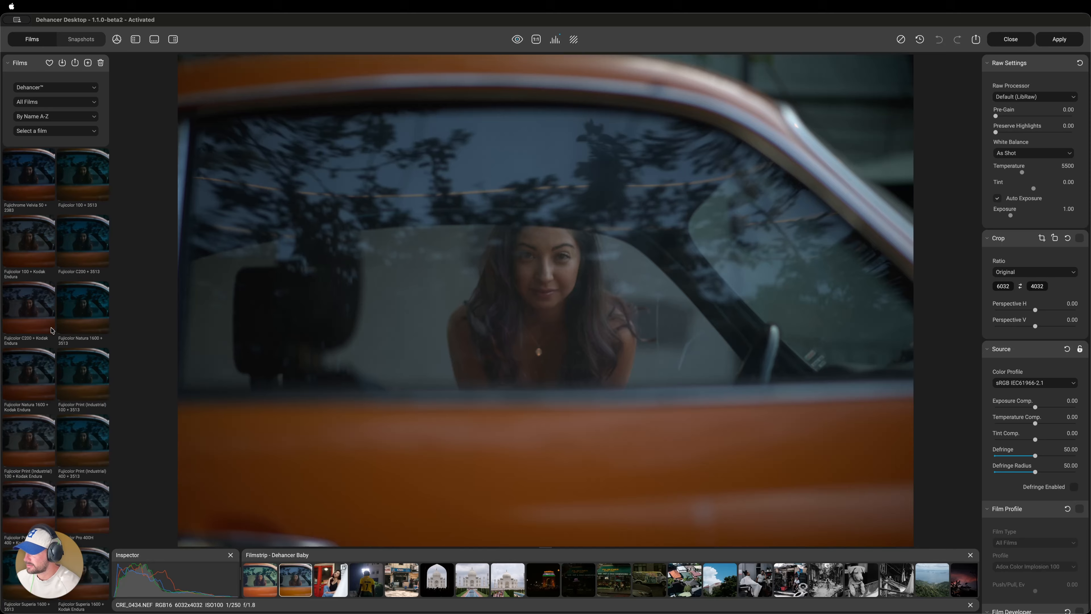
scroll(53, 328, down, 15)
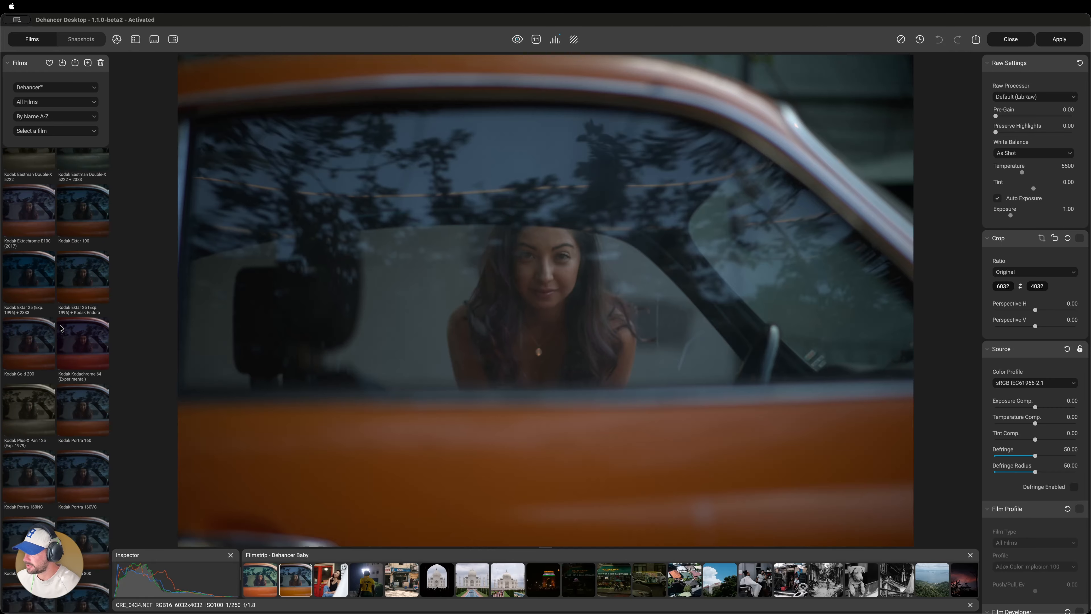
scroll(63, 326, down, 15)
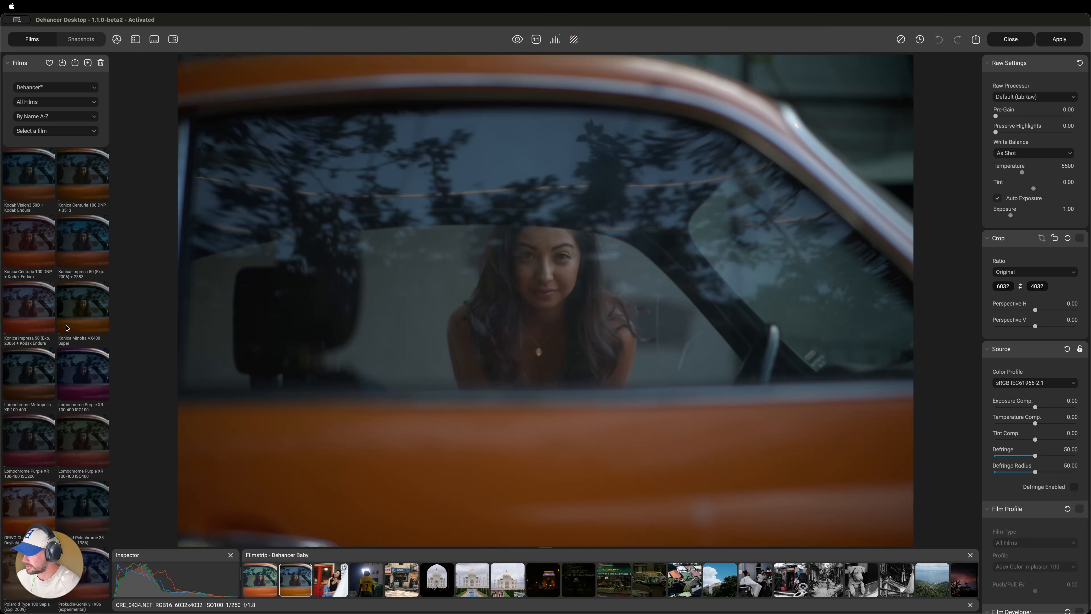
scroll(69, 325, up, 15)
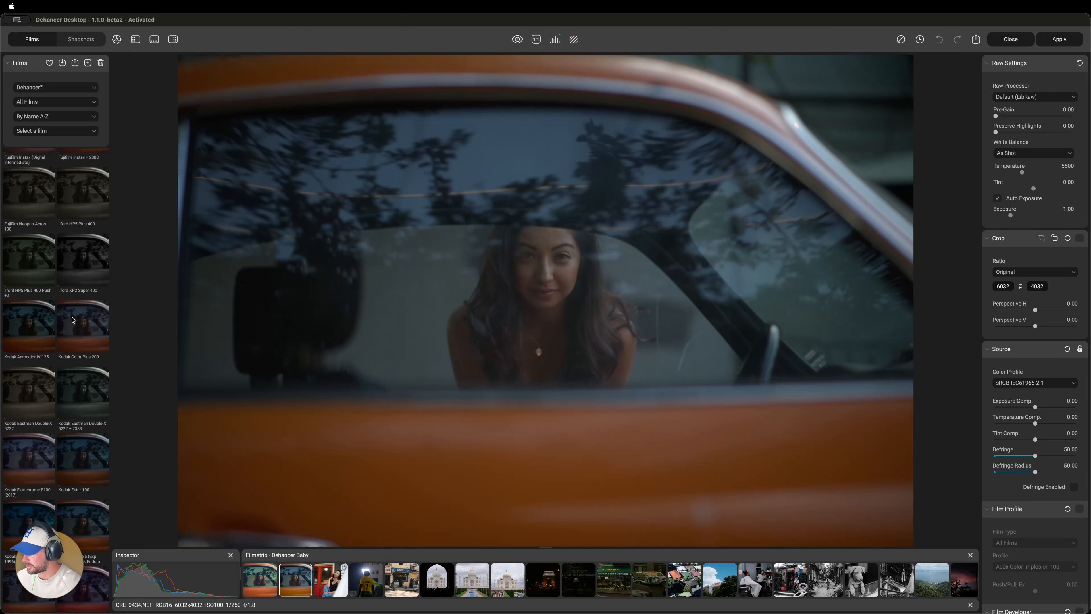
scroll(73, 319, up, 15)
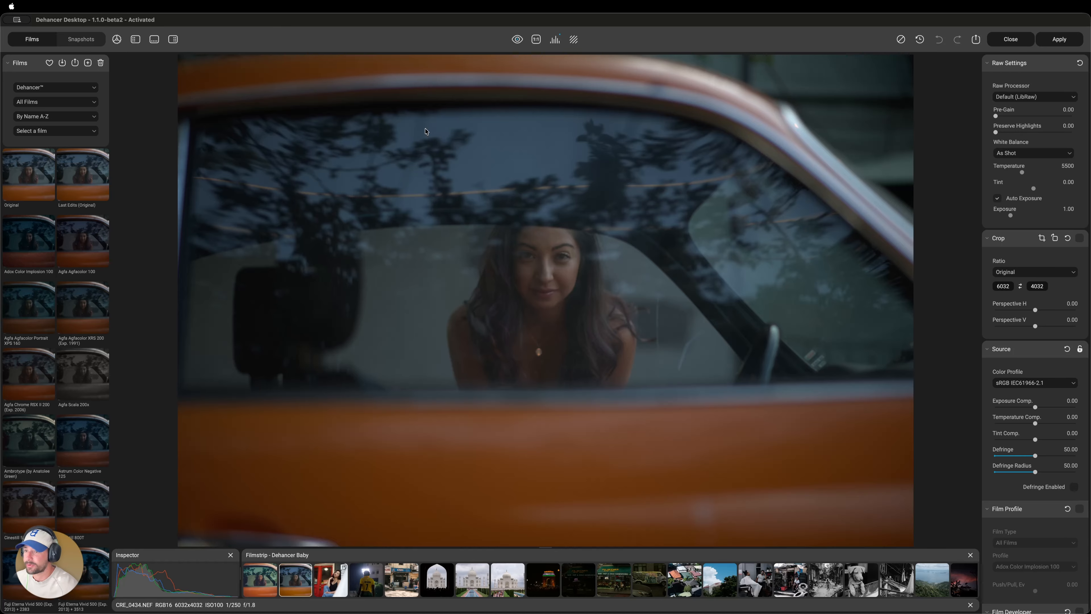
click(80, 87)
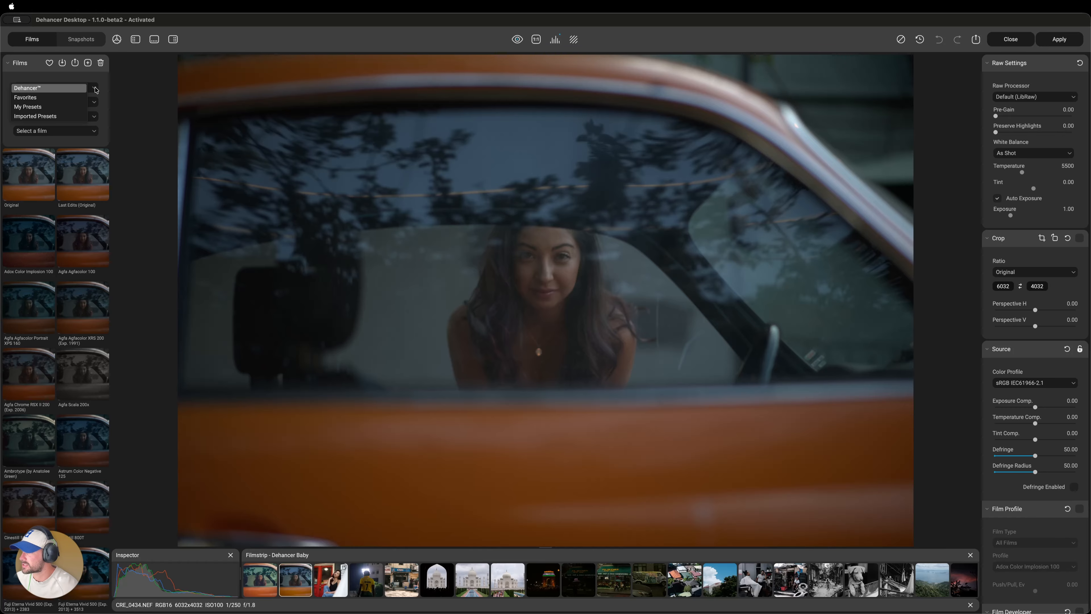
Switch the film collection to Favorites, preview Fujichrome Velvia 100 and Fujichrome Provia 100F on the car photo, and apply Kodak Aerocolor IV 125.
click(55, 99)
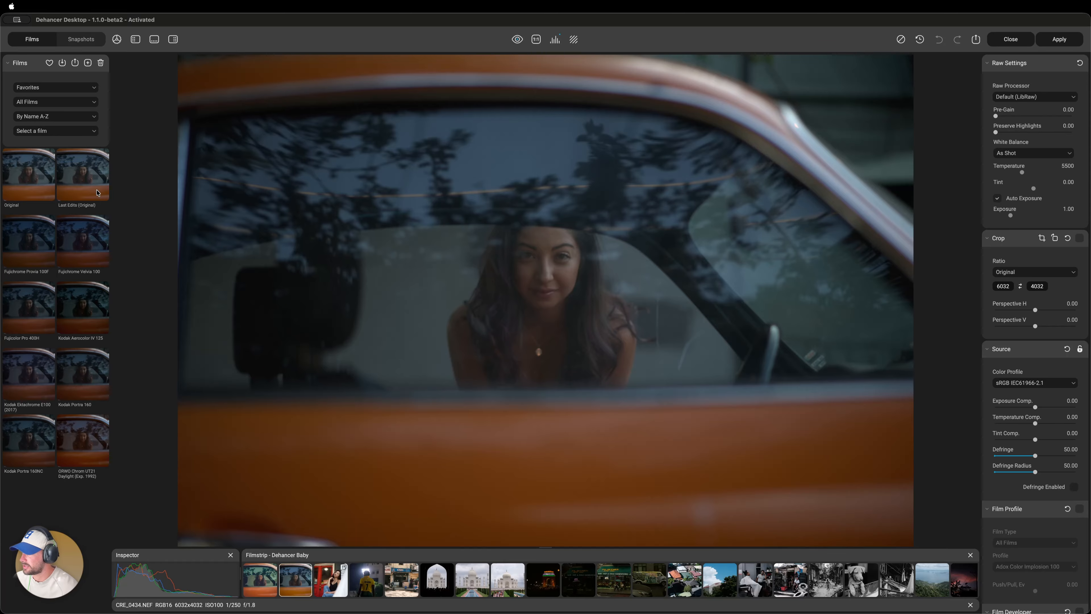
click(101, 238)
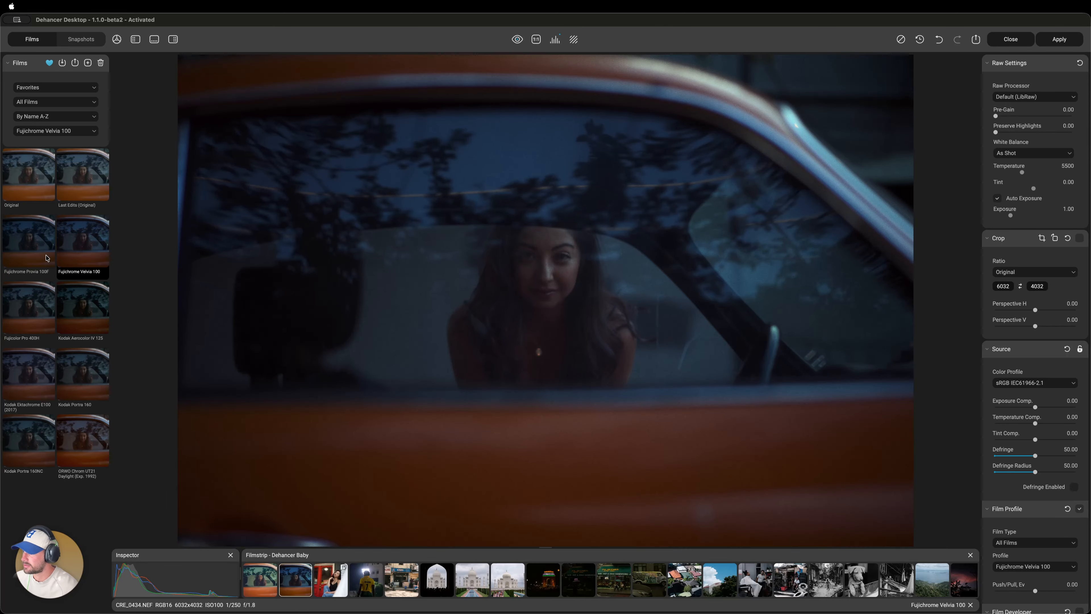
click(32, 239)
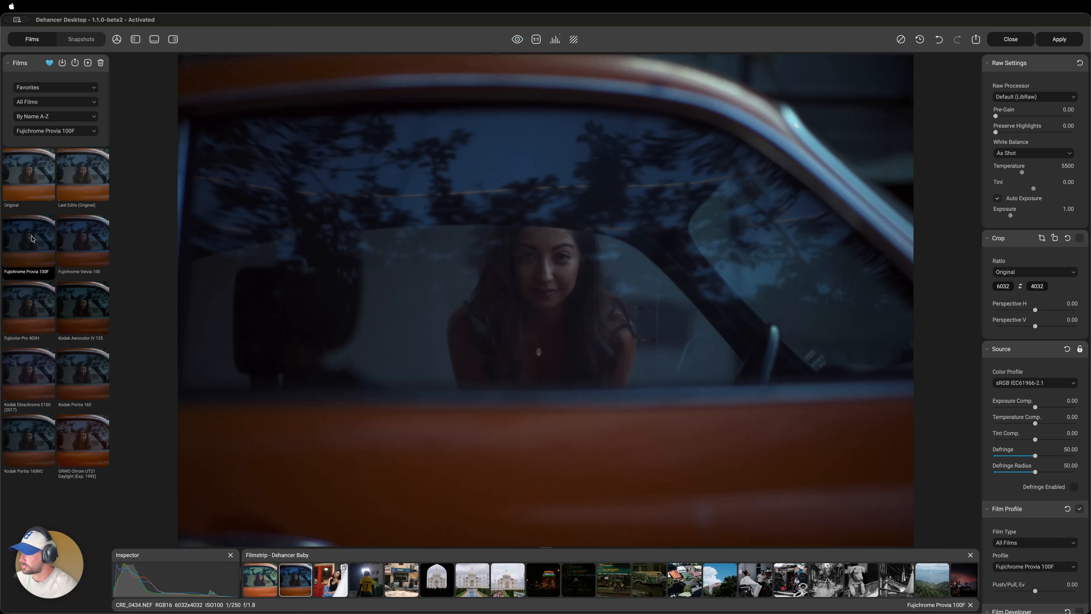
click(83, 306)
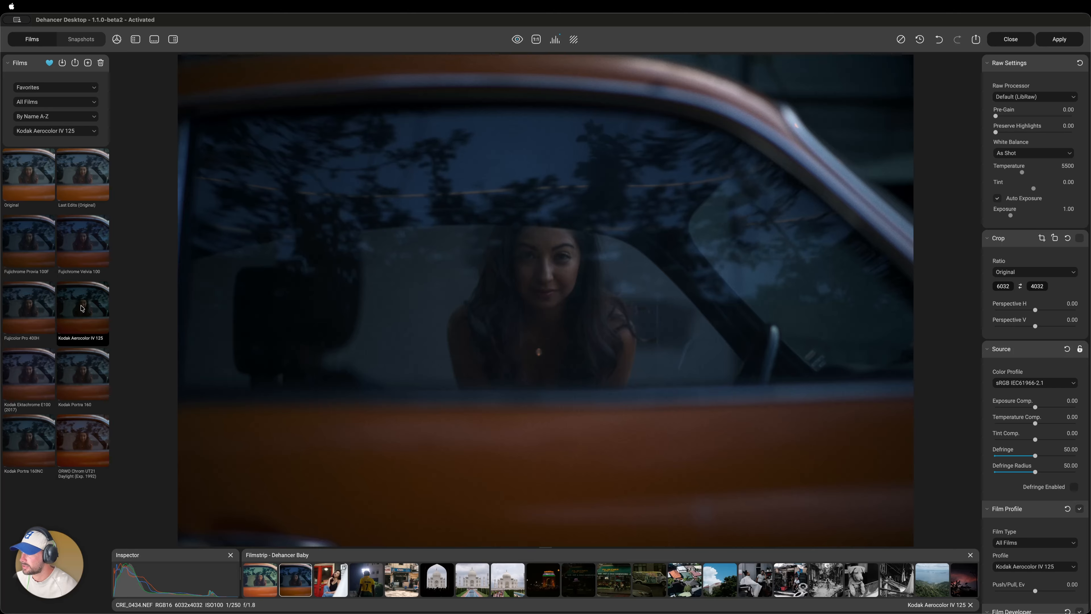
Open CRE_0609.NEF from the filmstrip, try Fujichrome Velvia 100 on it and return it to Original.
click(336, 579)
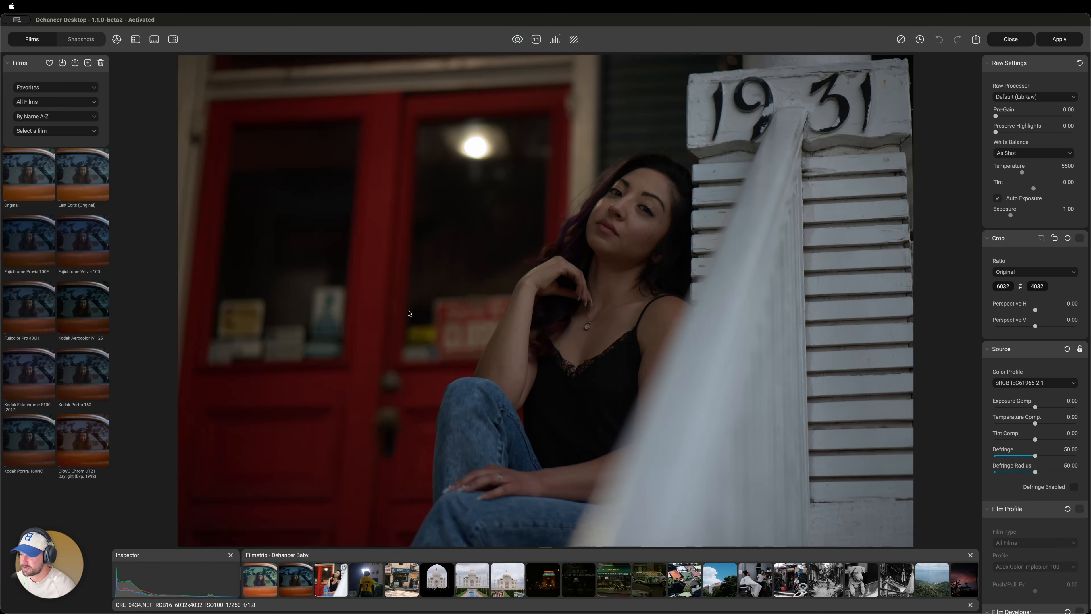
click(80, 192)
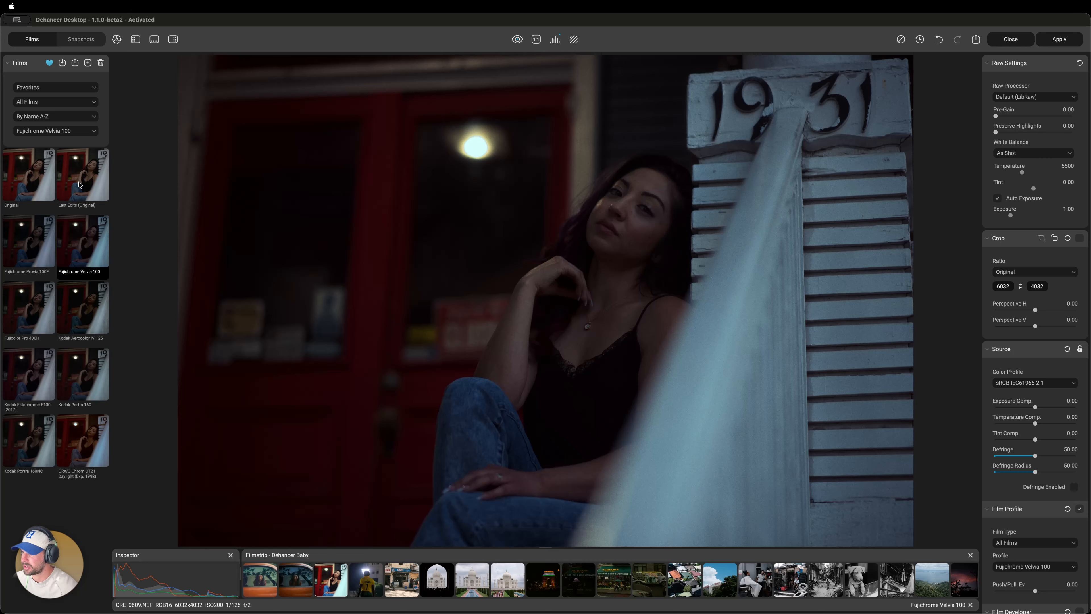
click(22, 185)
Switch the film collection to Dehancer™ and reopen the car photo CRE_0434.NEF from the filmstrip.
click(60, 87)
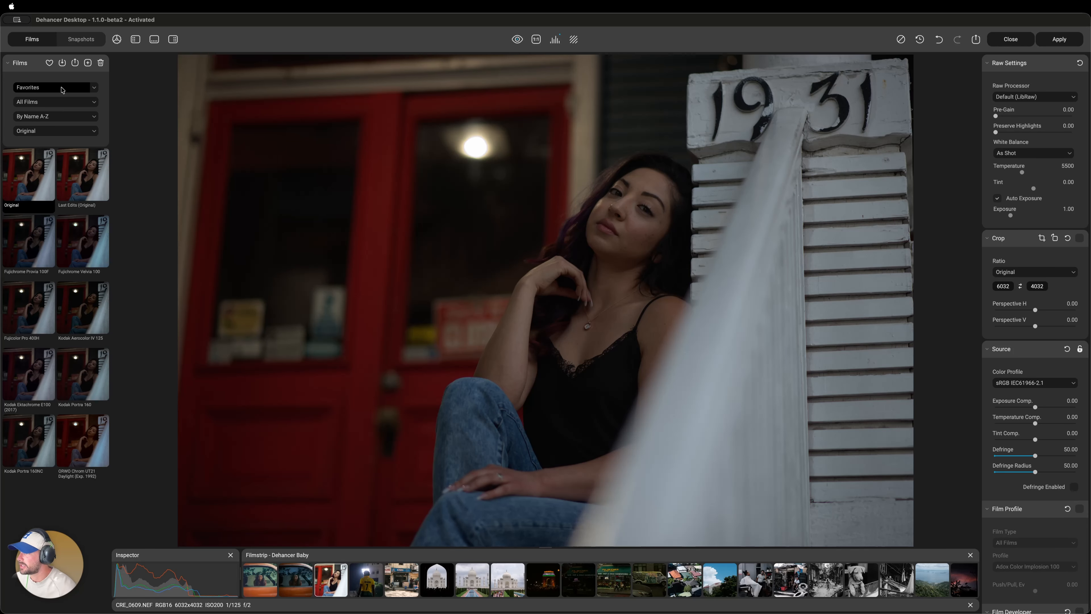
click(48, 88)
click(309, 582)
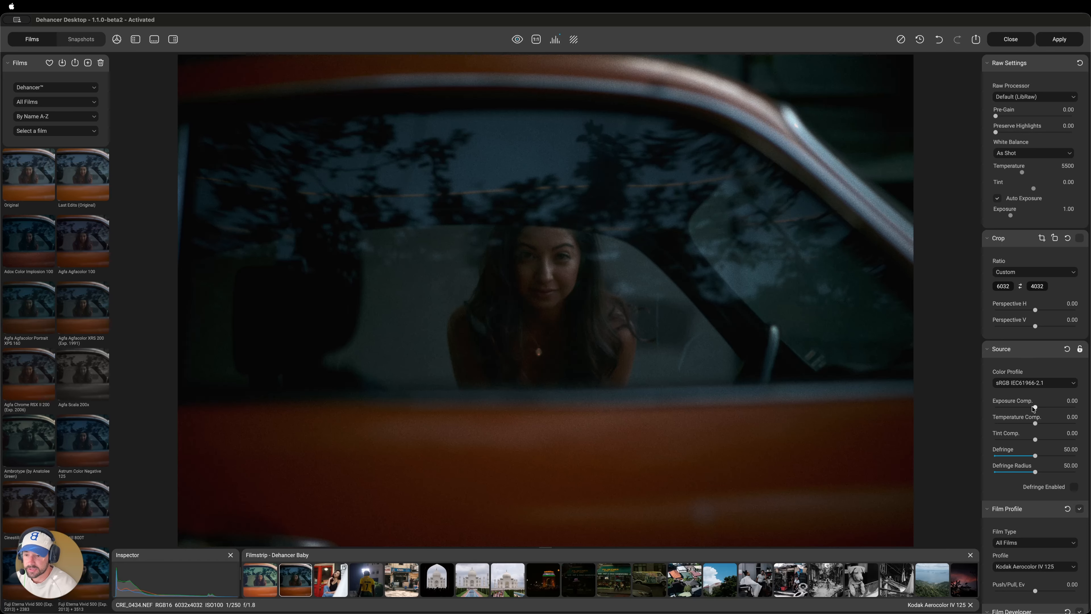
Raise the source Exposure Comp. to 0.85 and the Print Exposure to -0.13.
drag(1036, 408, 1048, 410)
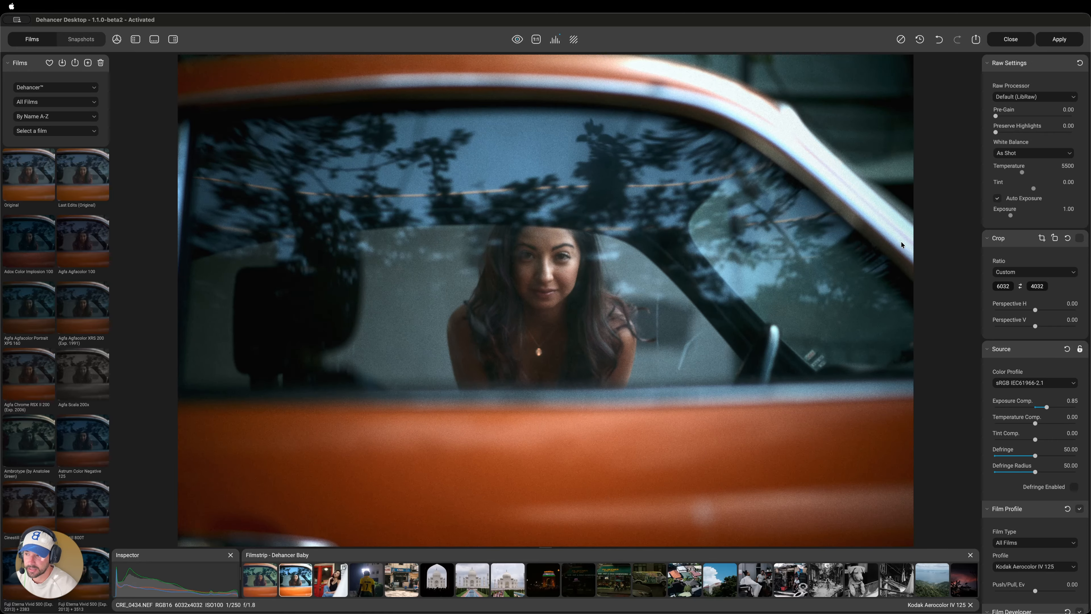
scroll(1045, 391, down, 10)
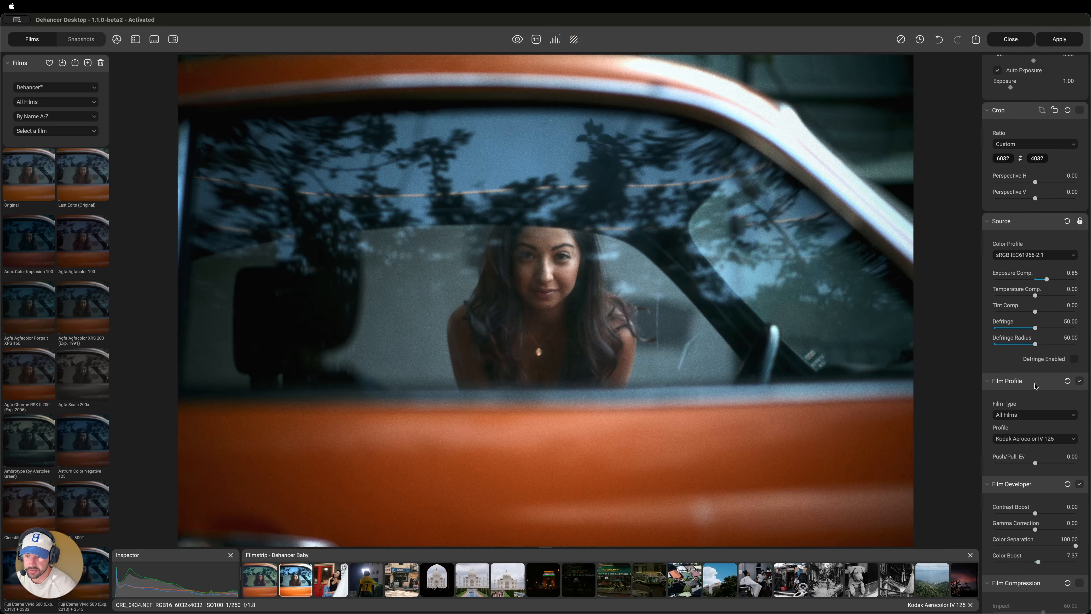
scroll(1035, 386, down, 6)
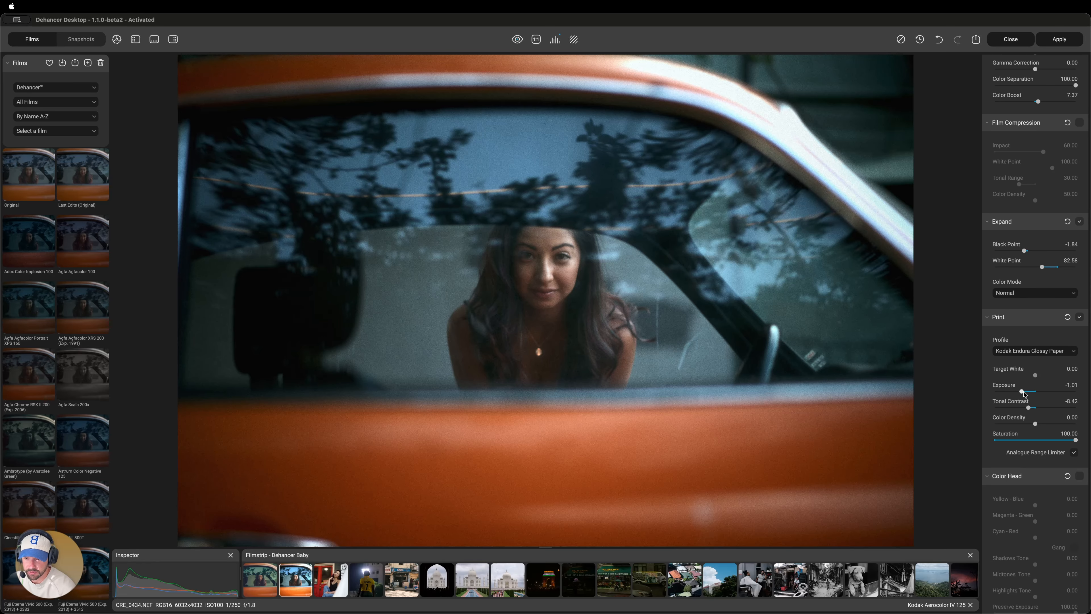
drag(1022, 392, 1034, 394)
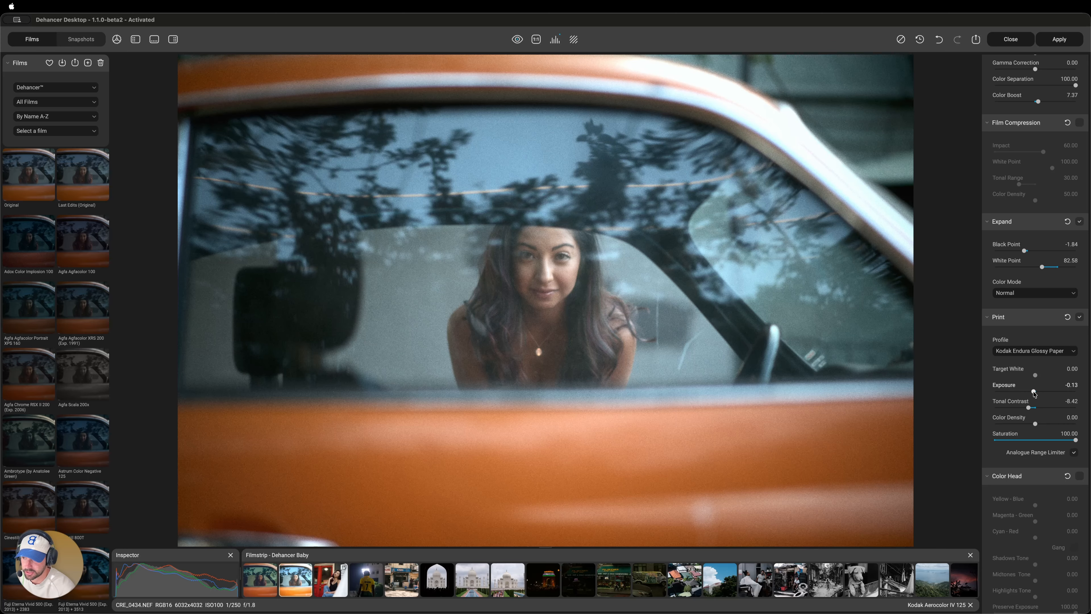
Reset all adjustments on the car photo and set the source Exposure Comp. to 0.82.
click(901, 39)
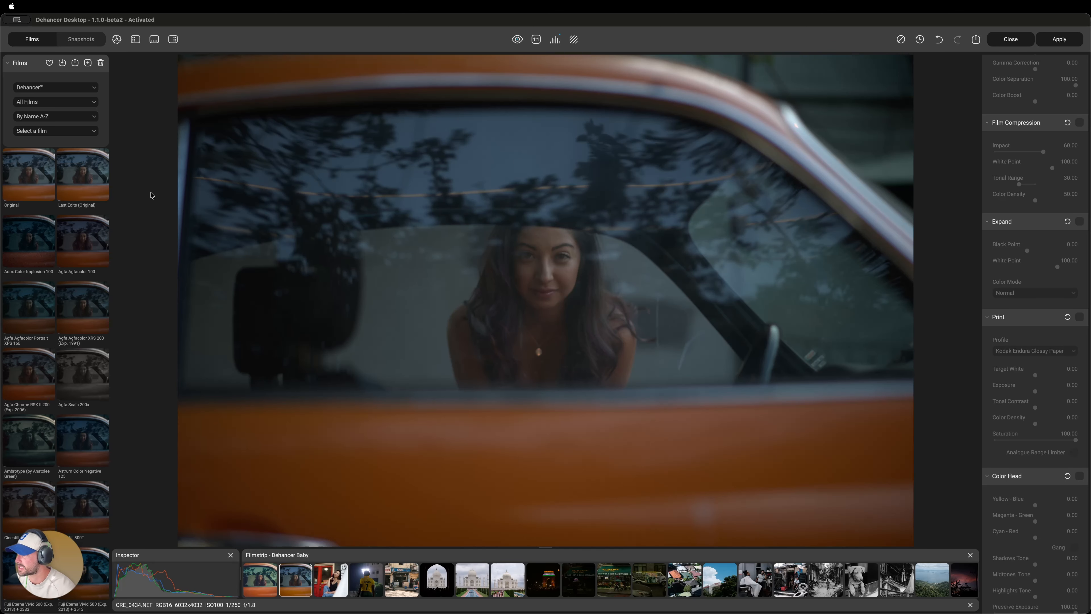
scroll(1040, 377, up, 10)
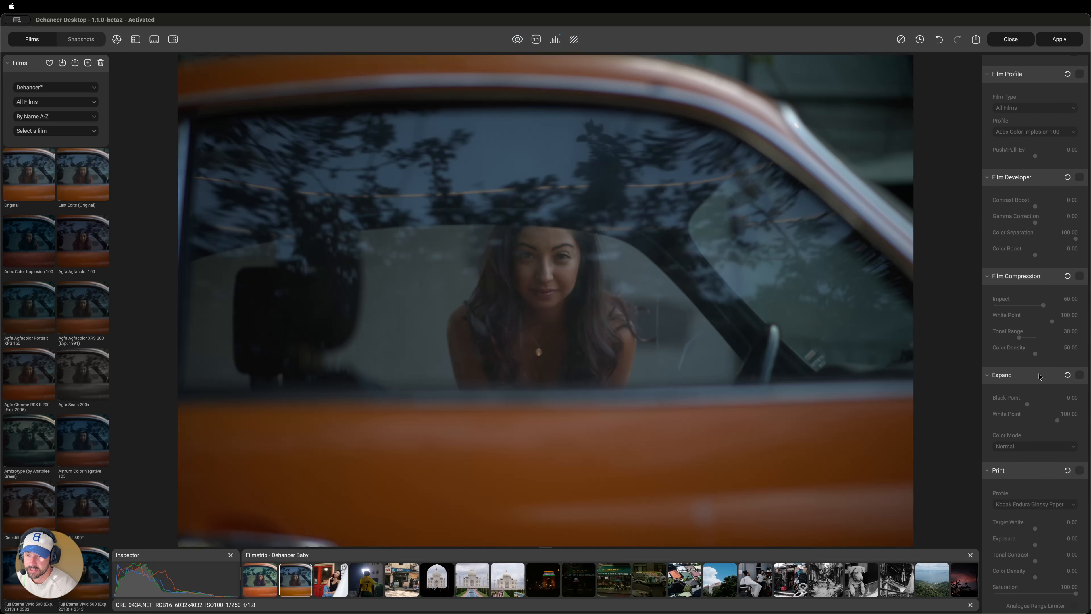
scroll(1040, 377, up, 8)
drag(1035, 406, 1047, 409)
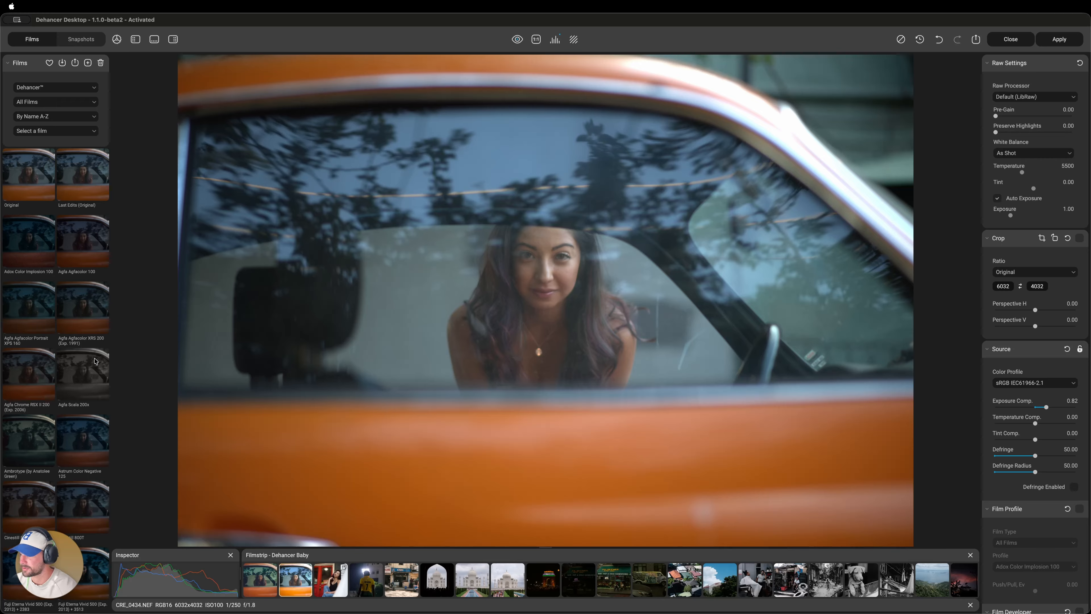
Try the Astrum Color Negative 125, Agfa Agfacolor XRS 200 and Fuji Eterna Vivid 500 + 3513 films on the car photo.
click(81, 447)
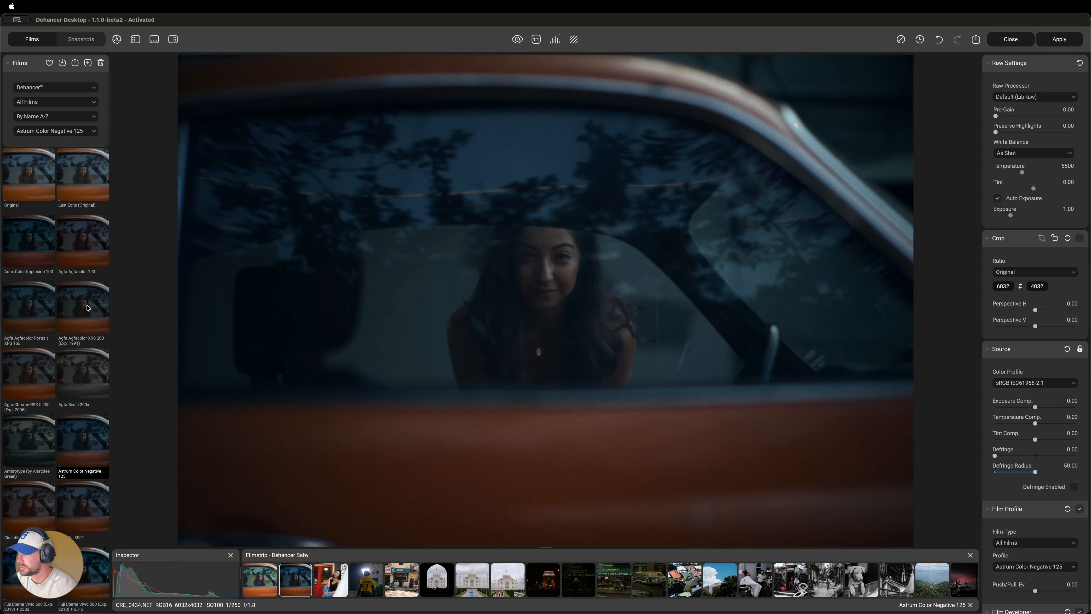
click(101, 325)
scroll(101, 326, down, 4)
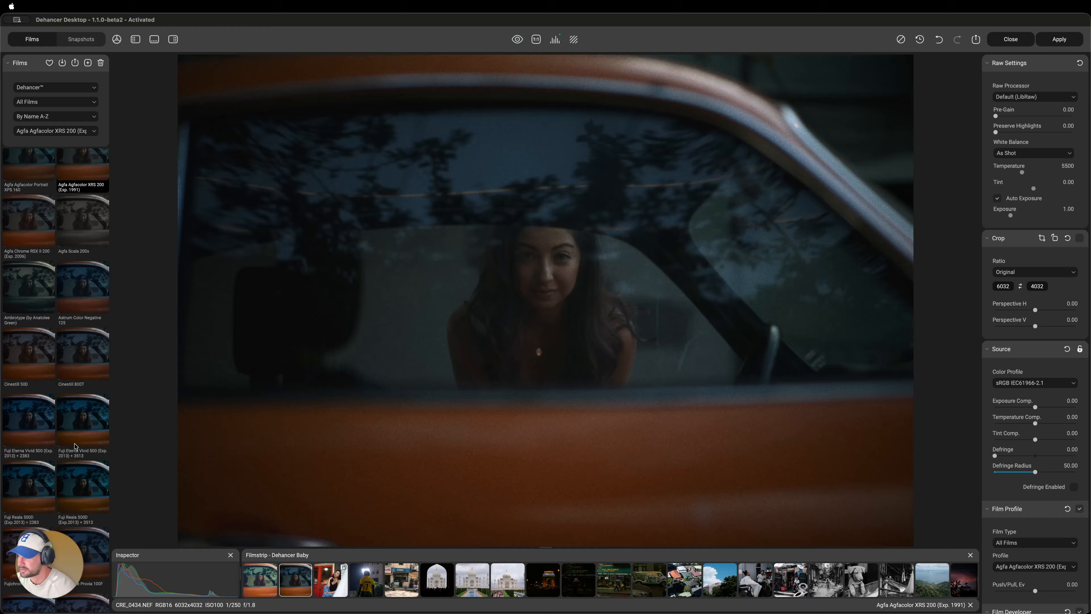
click(75, 446)
Set the source Exposure Comp. to 0.79 and lock the Source settings.
scroll(79, 422, down, 3)
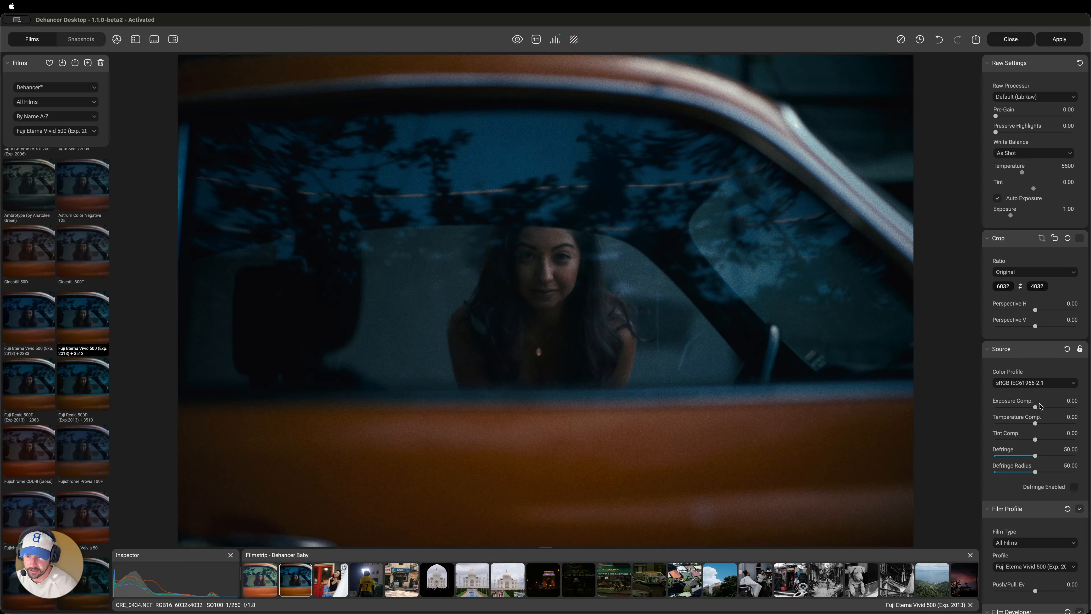
drag(1040, 407, 1047, 409)
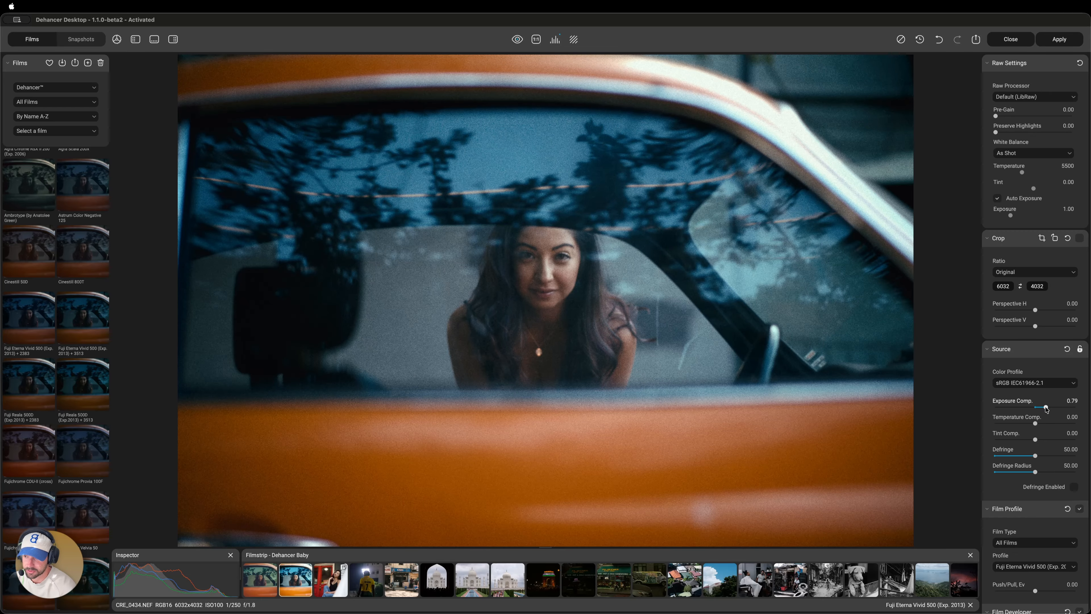
click(1080, 349)
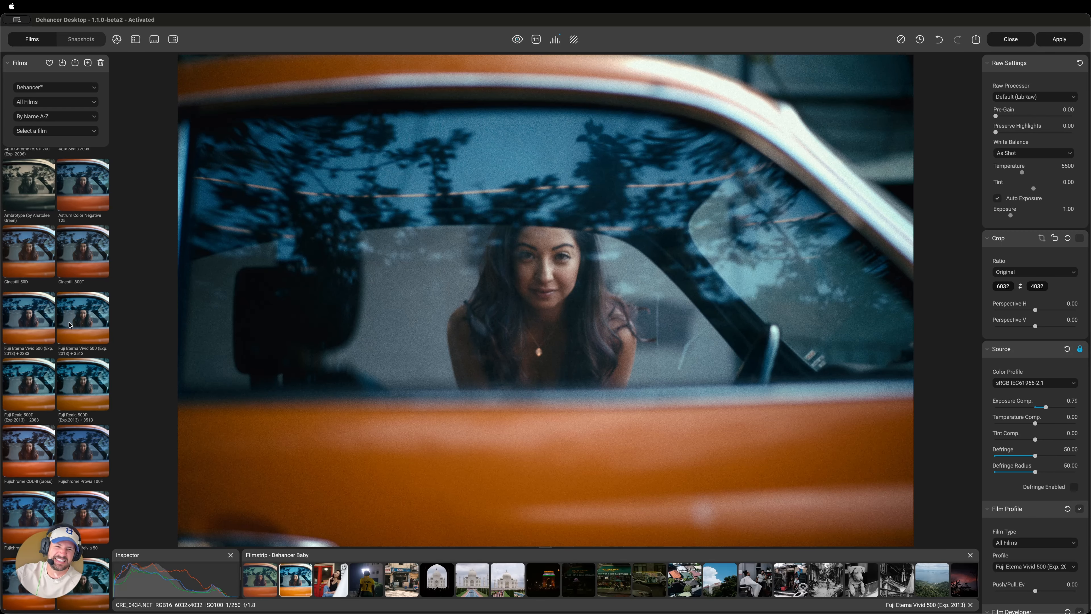
Apply the Fujicolor C200 + 3513 film to the car photo and look over the other film previews.
scroll(73, 330, down, 3)
click(82, 318)
scroll(41, 294, up, 3)
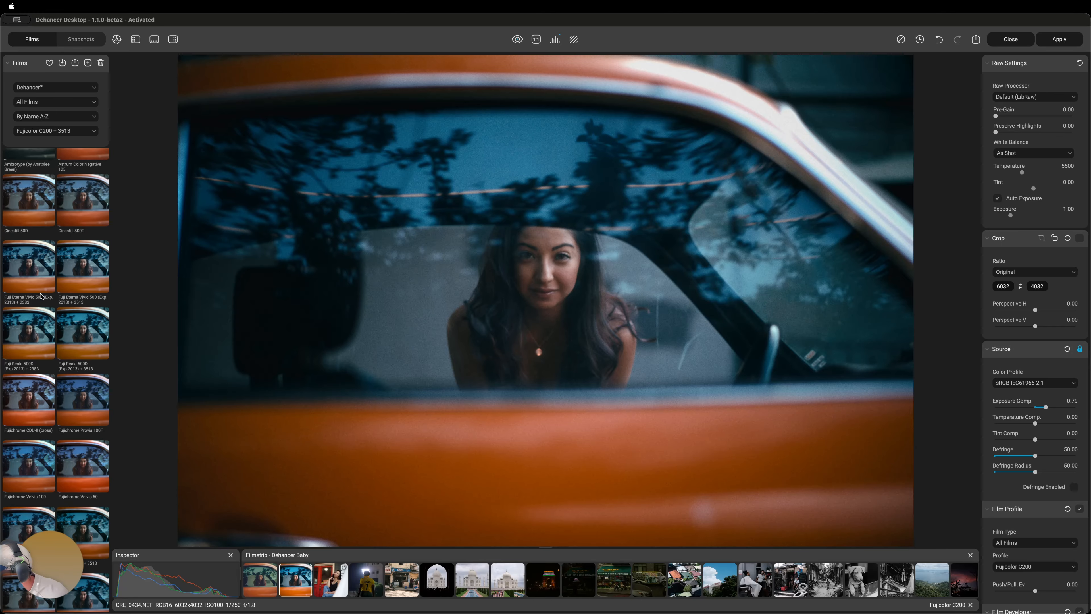
scroll(41, 296, up, 1)
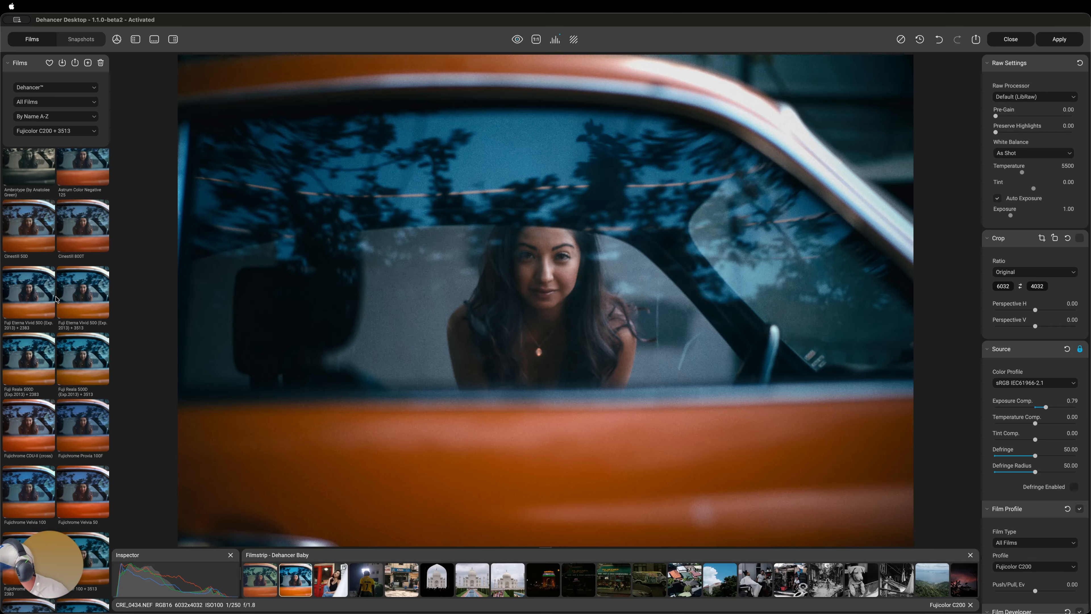
Check the available actions for the Fujicolor C200 + 3513 film and add it to the favorites.
scroll(61, 299, down, 5)
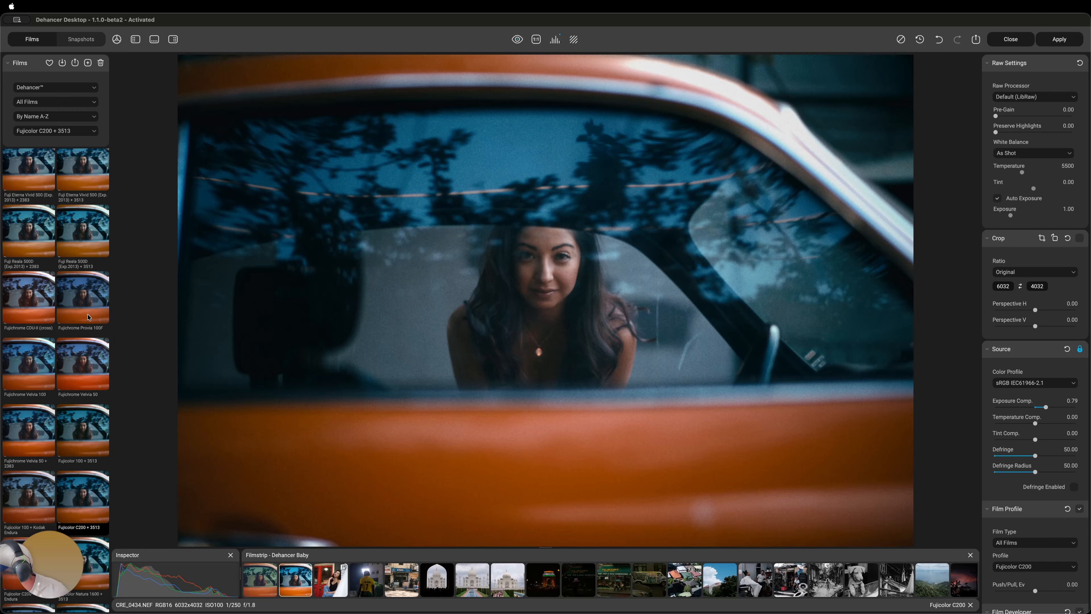
scroll(89, 317, down, 1)
right_click(79, 468)
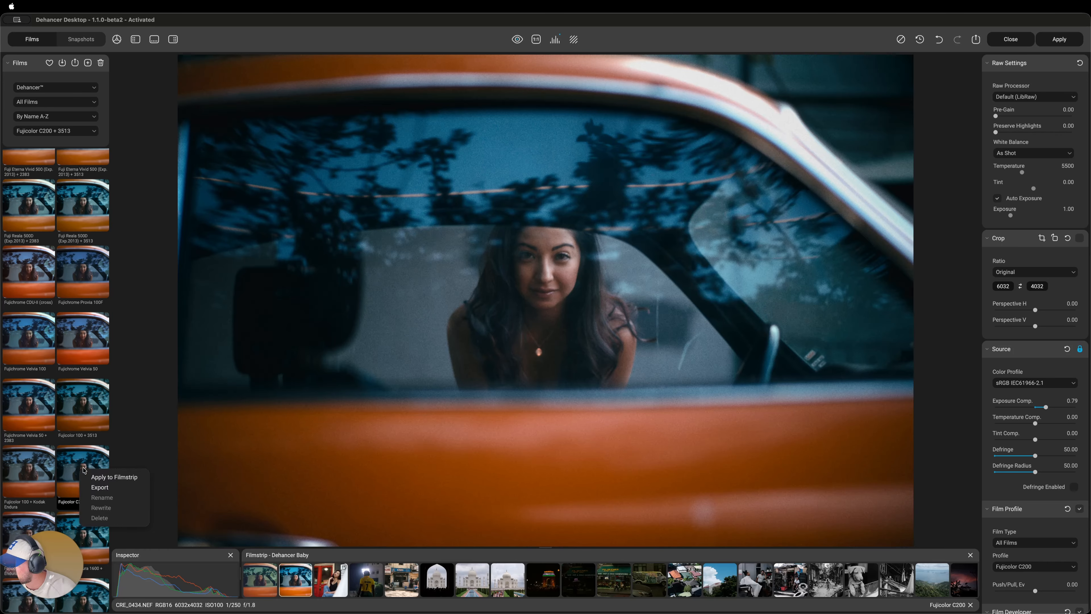
click(78, 469)
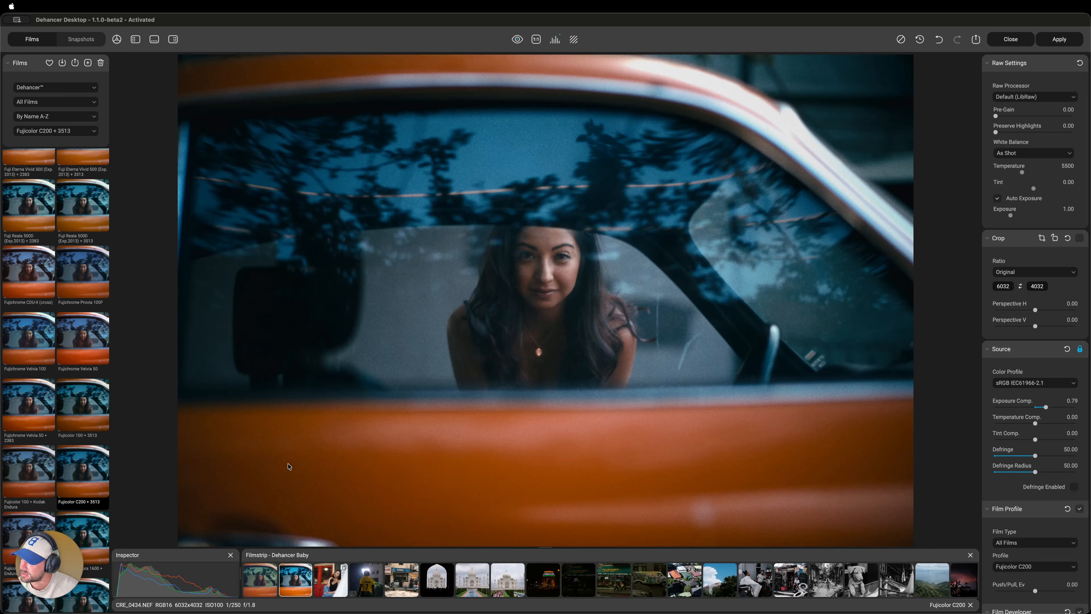
click(50, 64)
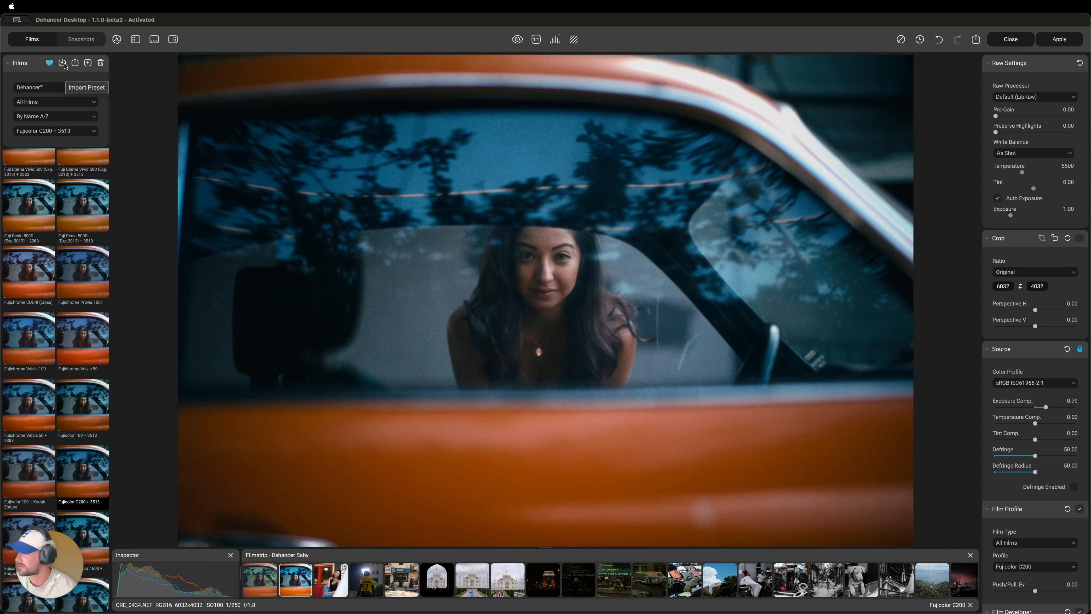
Compare Fujichrome Velvia 50 with Fujicolor C200 + 3513 on the photo and raise the source Exposure Comp. to 1.01.
click(83, 347)
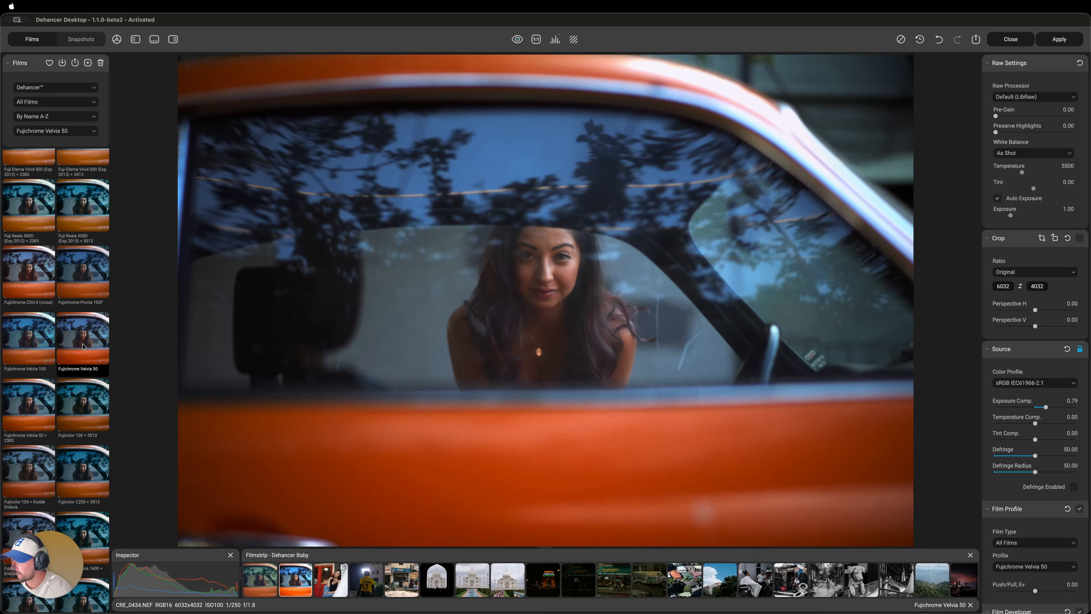
click(91, 484)
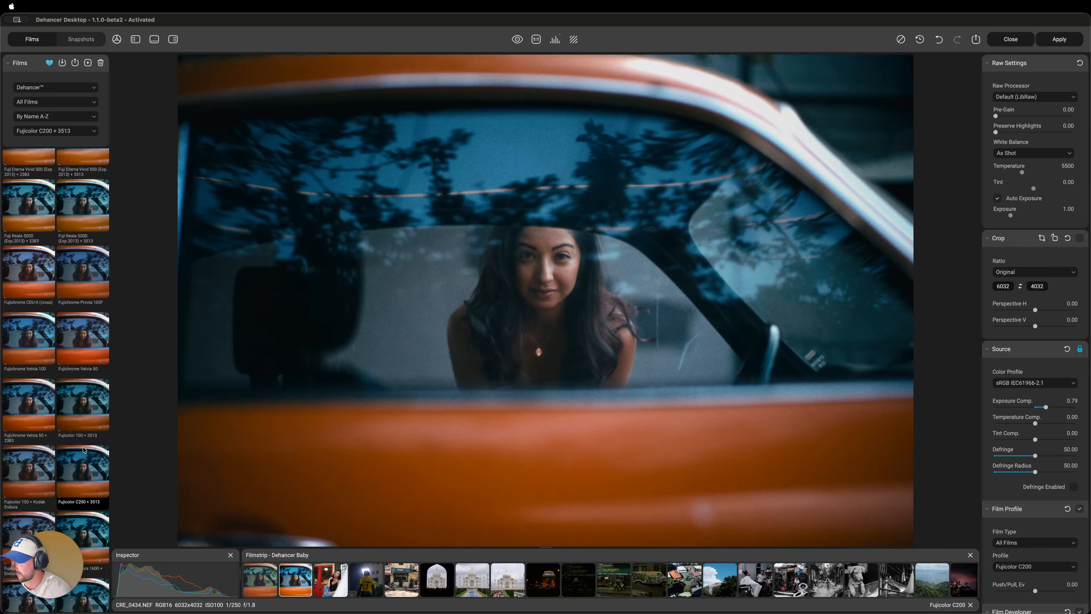
scroll(61, 394, down, 5)
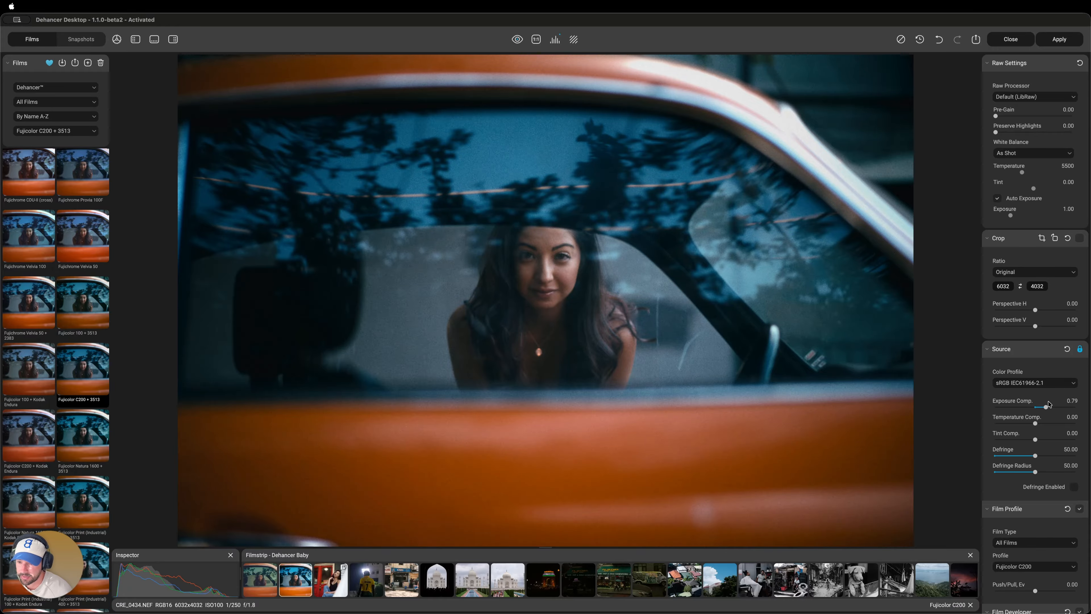
drag(1047, 407, 1049, 409)
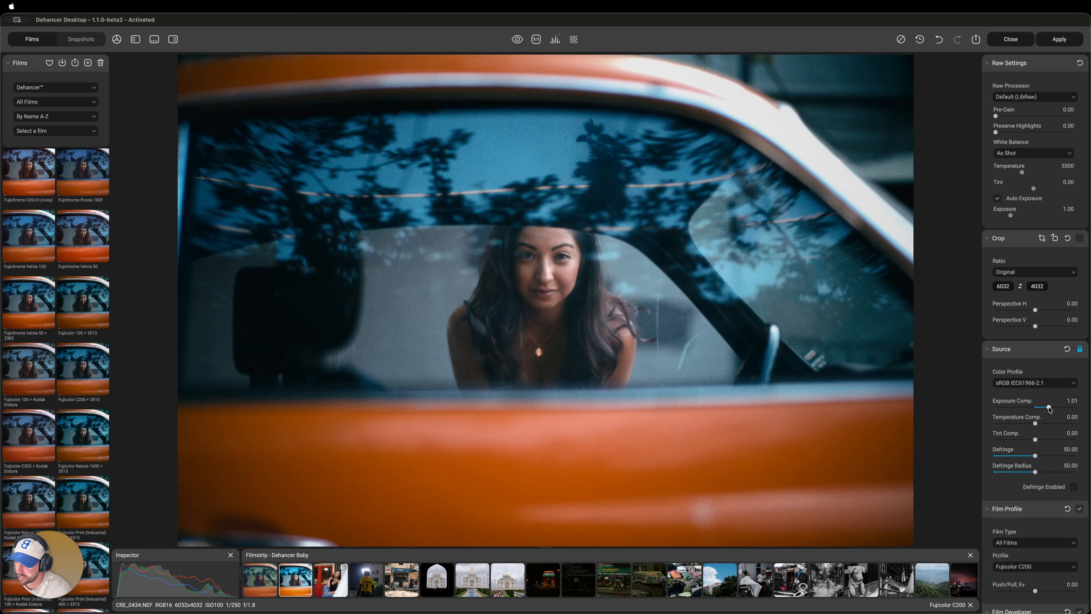
Try Fujifilm FP-100c (Digital Intermediate) and Fujifilm Instax + 2383 among other films, and apply Kodak Aerocolor IV 125 to the car photo.
scroll(82, 430, down, 10)
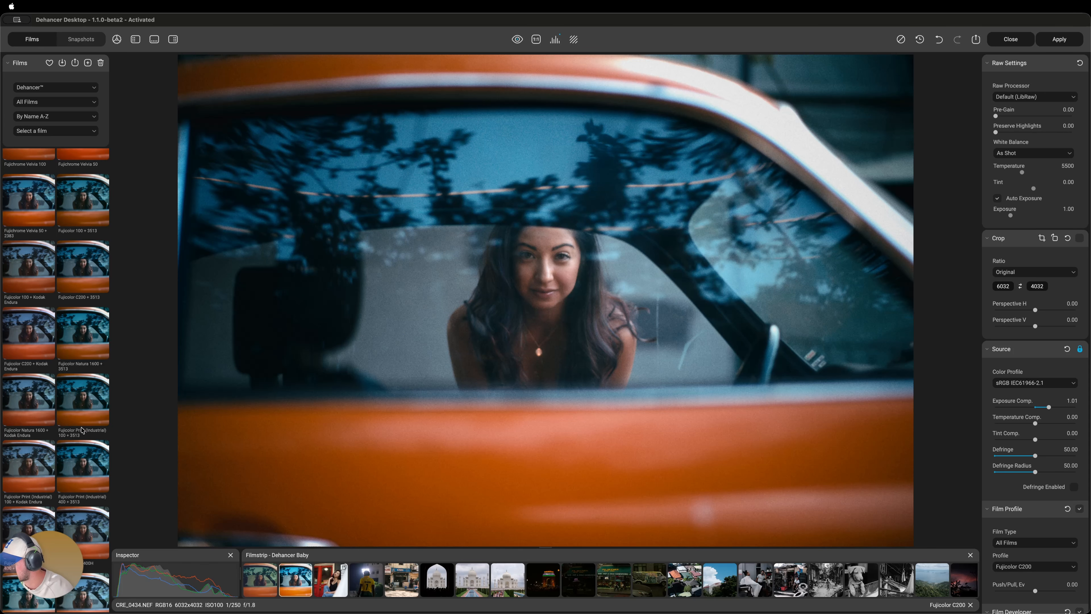
scroll(81, 406, down, 5)
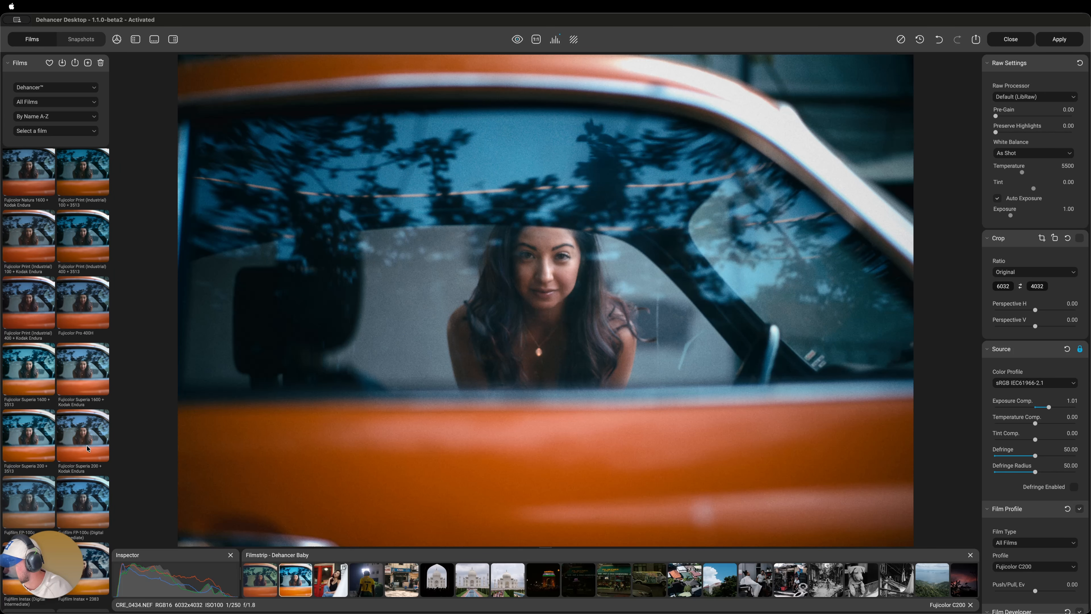
click(86, 480)
scroll(86, 477, down, 4)
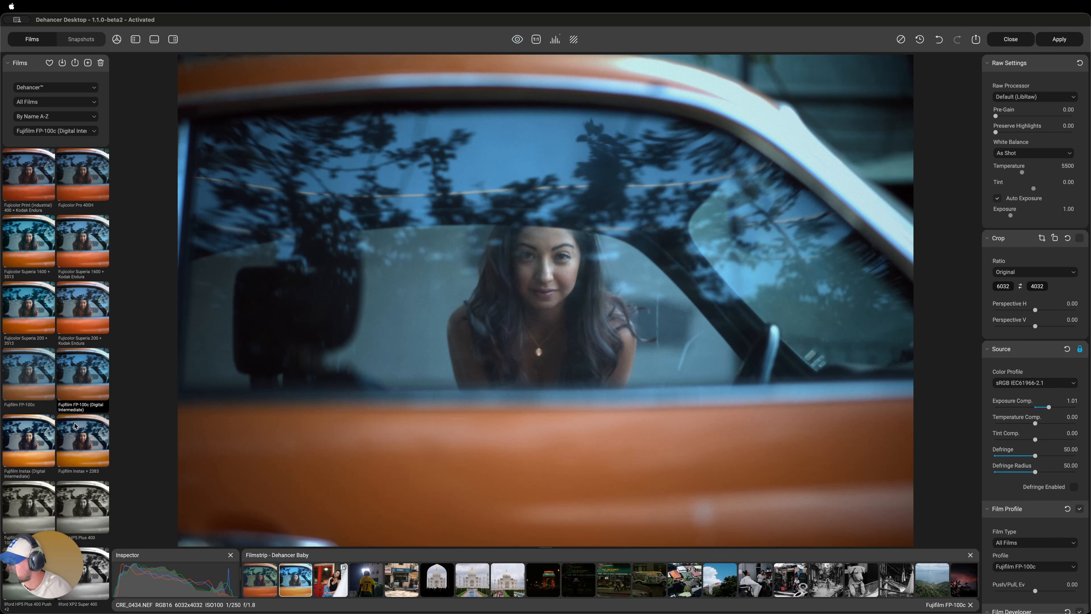
click(85, 443)
scroll(83, 439, down, 8)
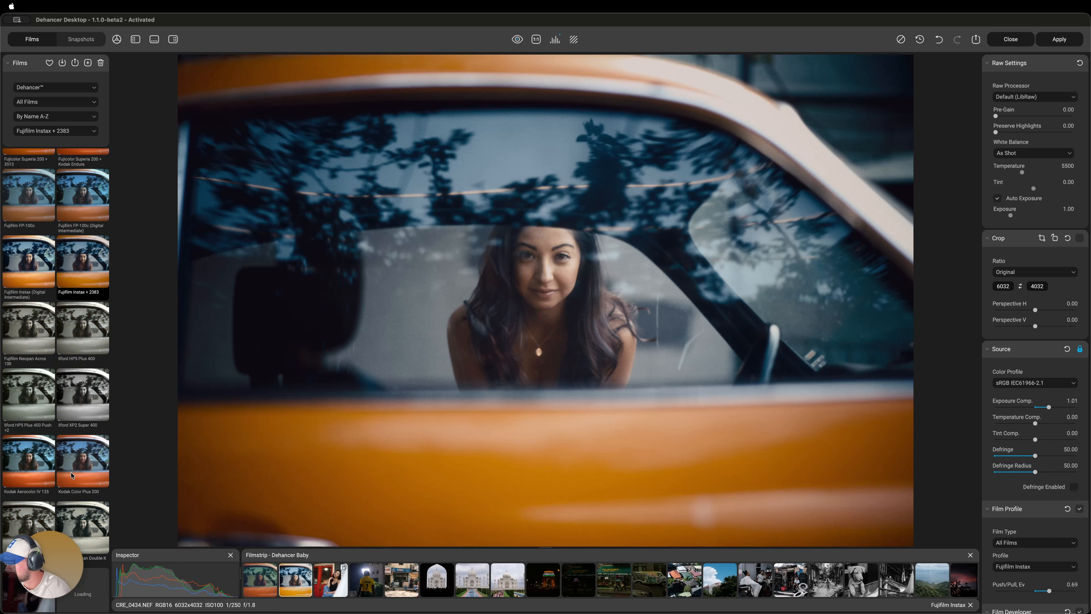
click(83, 438)
click(36, 441)
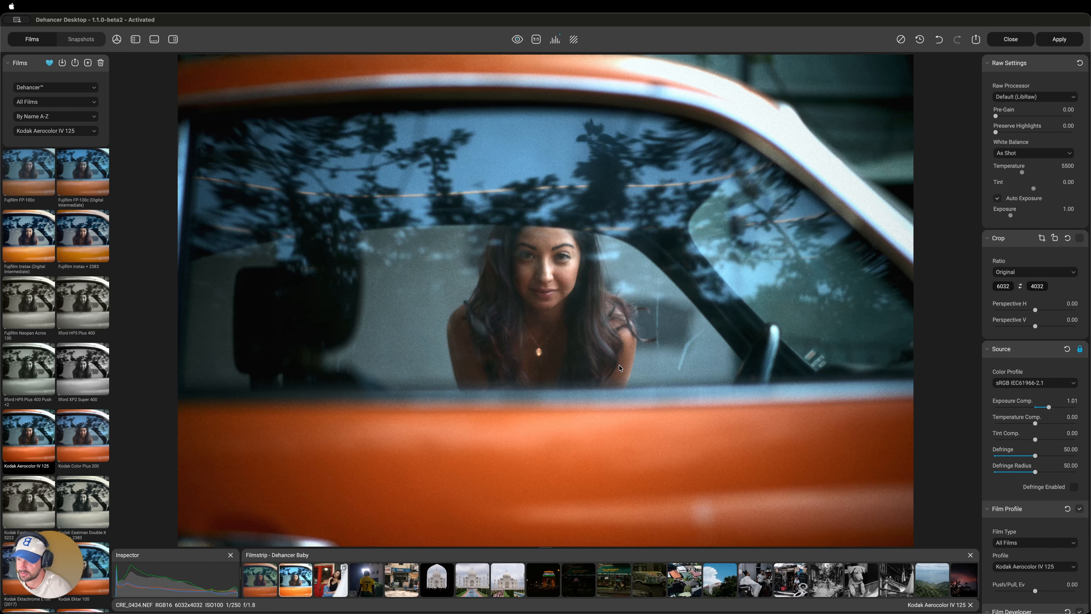
Compare the car photo with and without the Kodak Aerocolor IV 125 film look.
key(backslash)
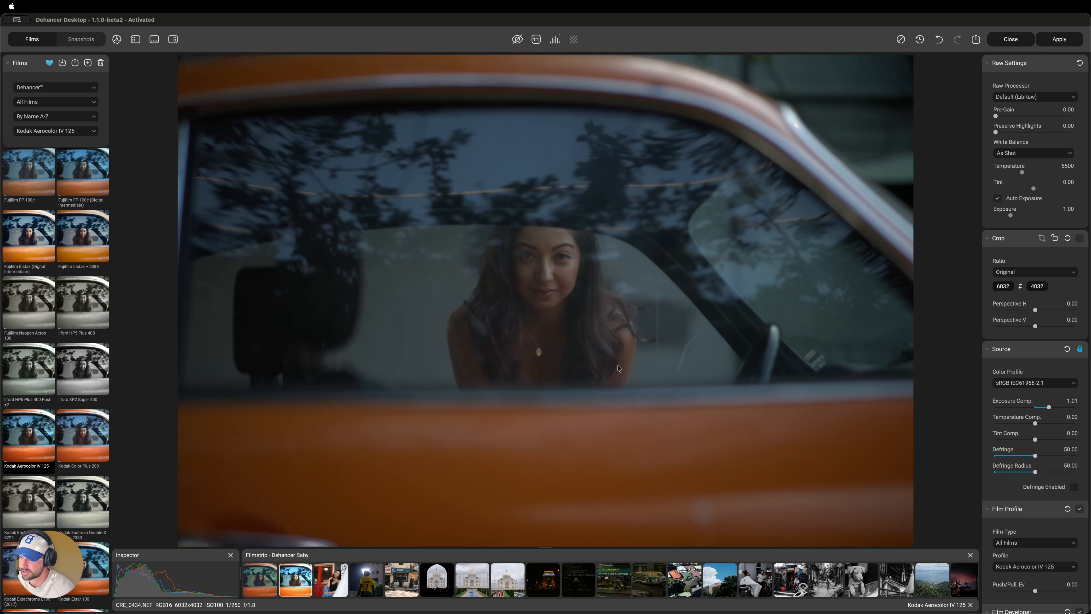
key(backslash)
key(backslash)
key(backslash)
key(backslash)
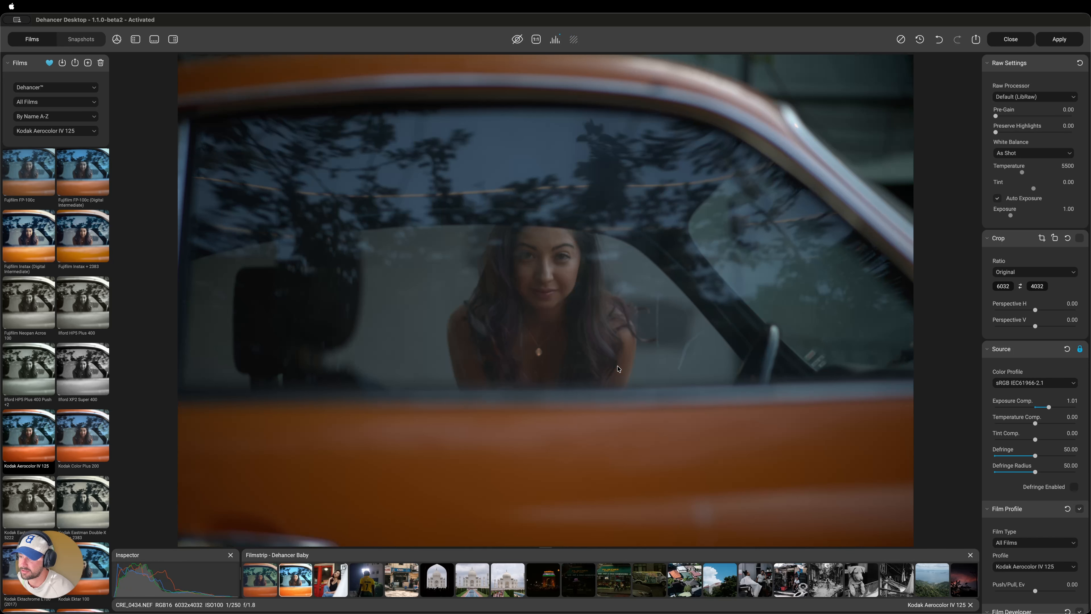
key(backslash)
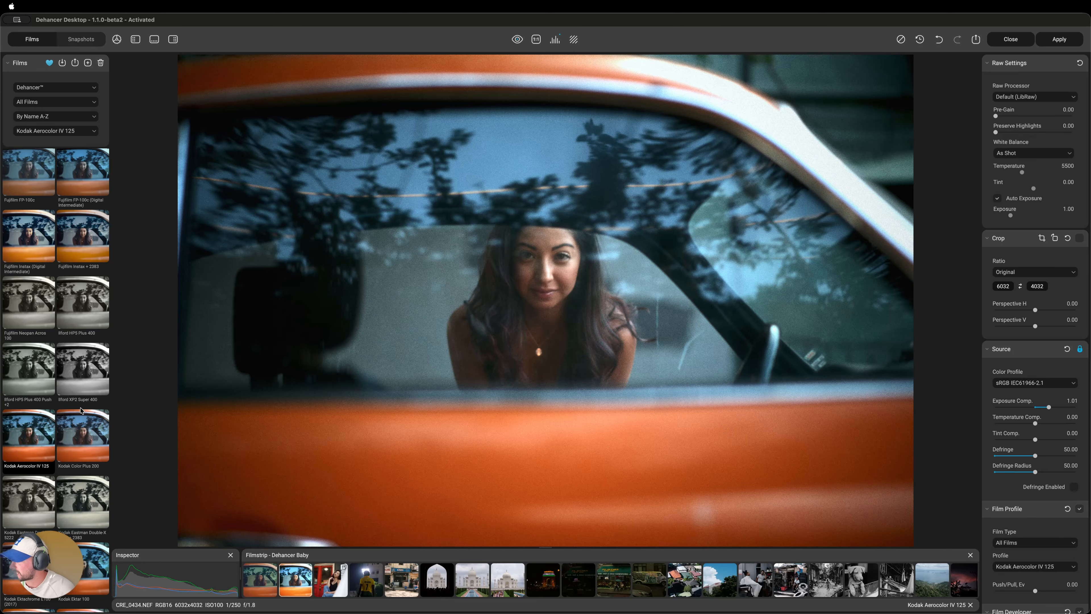
Open the portrait by the red doors and lock its source settings with Exposure Comp. set to 0.73.
scroll(82, 438, down, 3)
scroll(82, 438, down, 1)
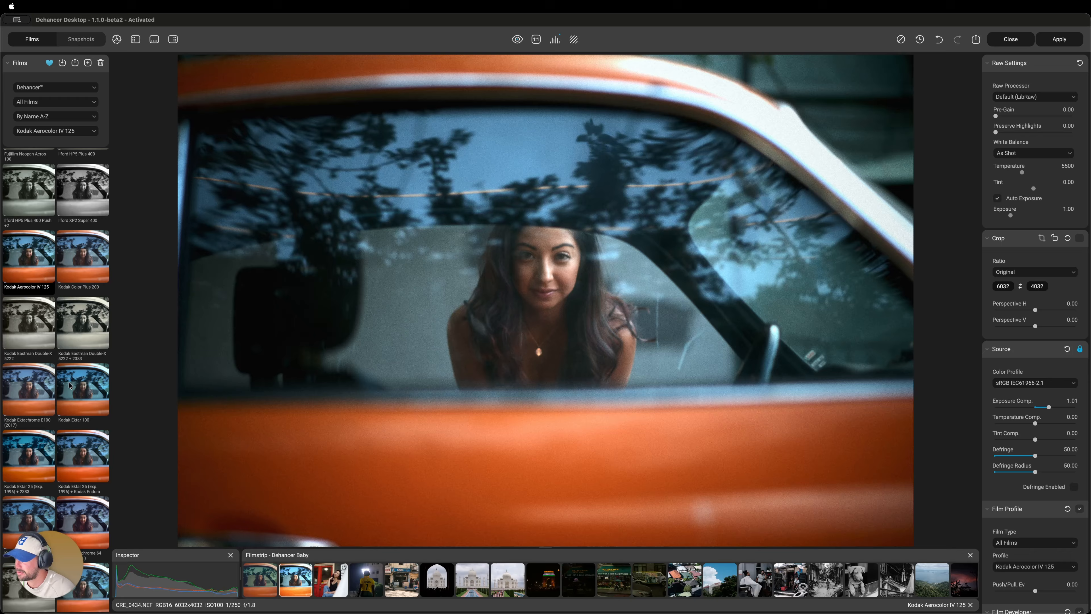
click(339, 585)
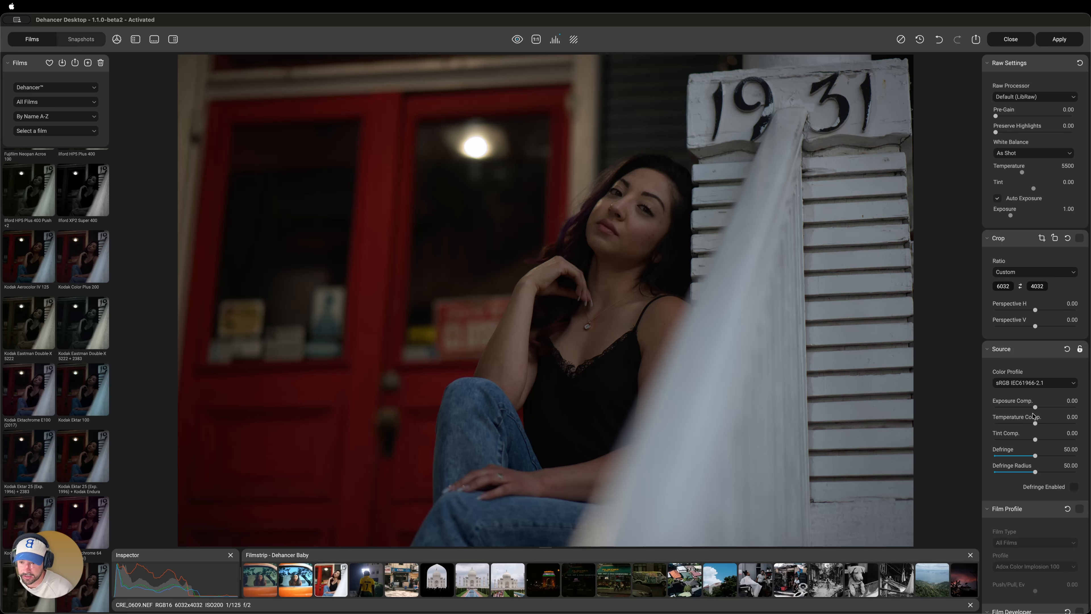
drag(1035, 407, 1046, 409)
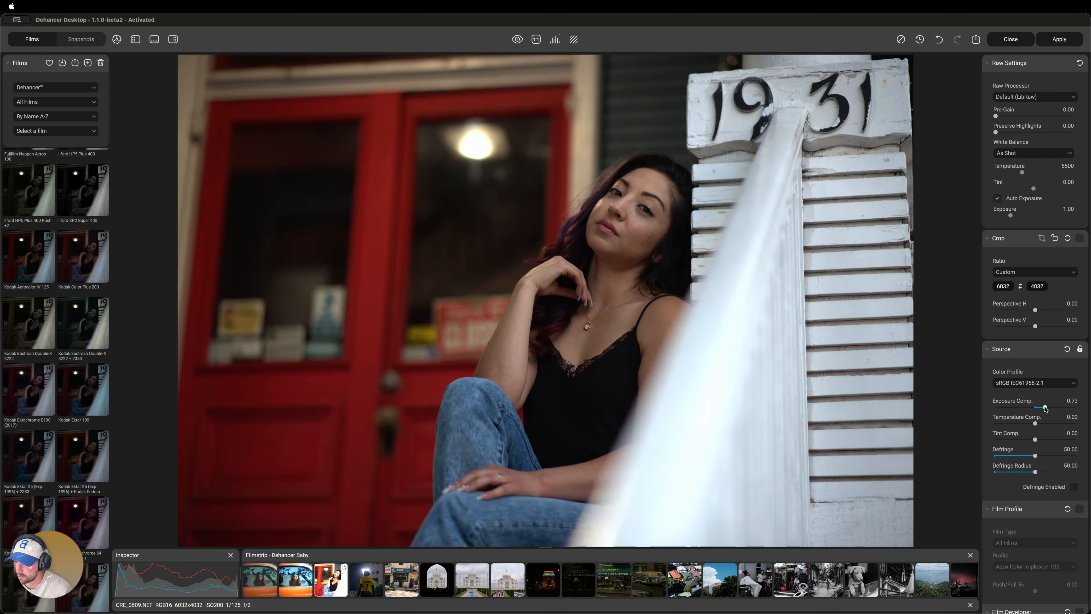
click(1080, 349)
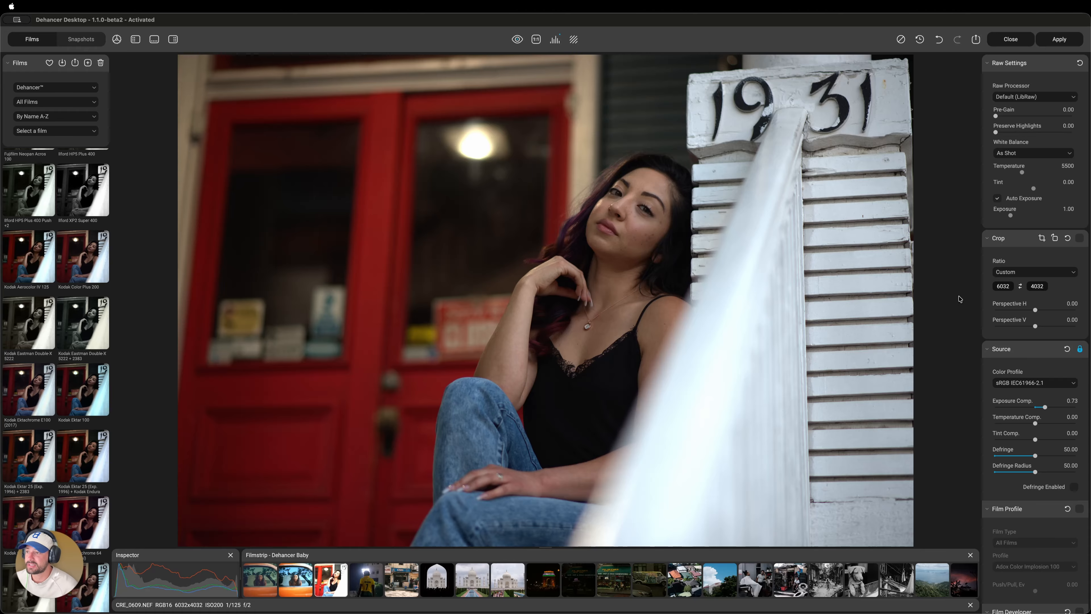
Examine the portrait at different magnifications and review the adjustment tools from Film Profile through Print, Film Grain, Halation and Bloom to Film Damage.
scroll(1044, 362, down, 4)
scroll(732, 309, down, 5)
scroll(680, 302, up, 5)
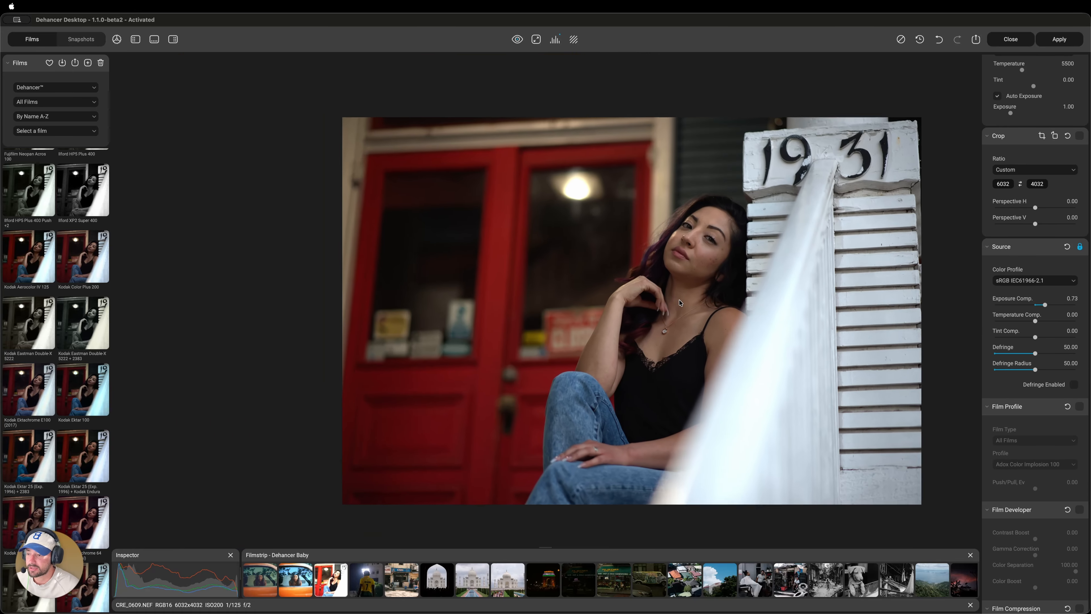
scroll(657, 313, up, 3)
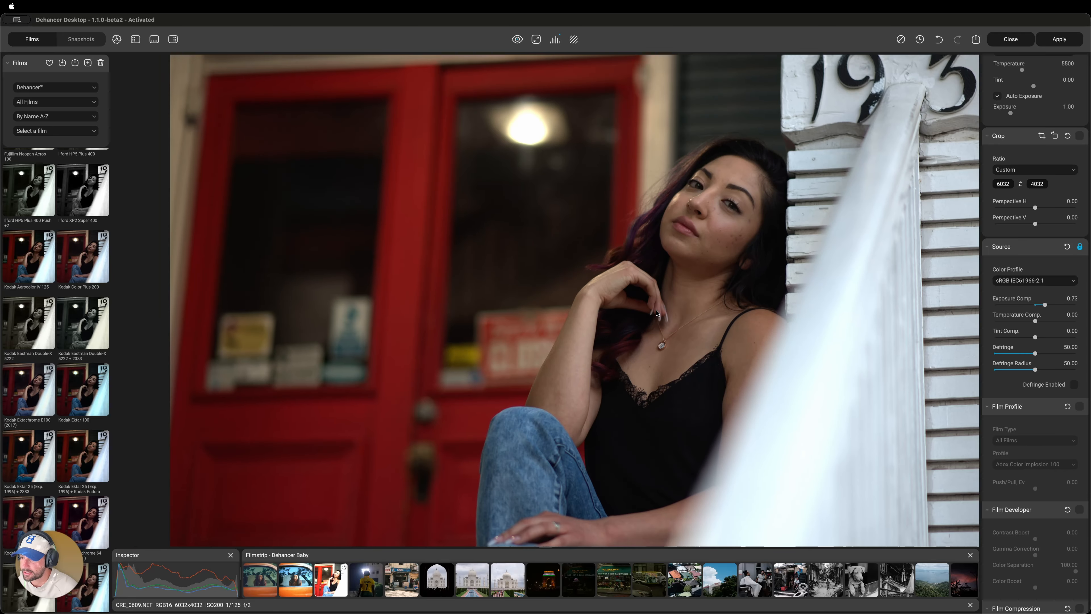
scroll(656, 313, down, 3)
drag(299, 310, 203, 297)
scroll(1066, 408, down, 5)
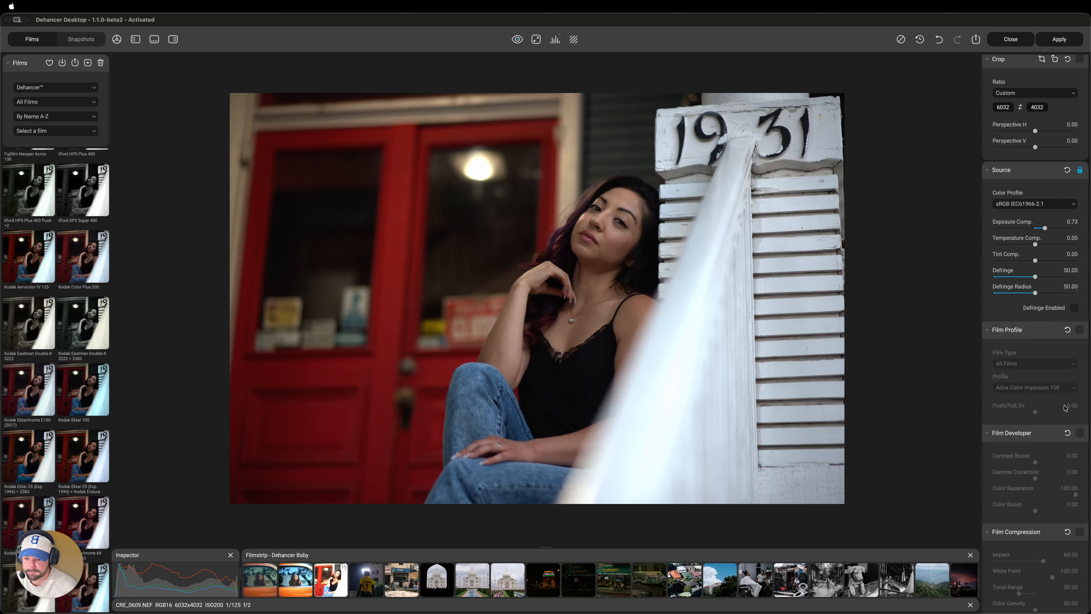
scroll(1066, 408, down, 5)
scroll(1066, 408, down, 10)
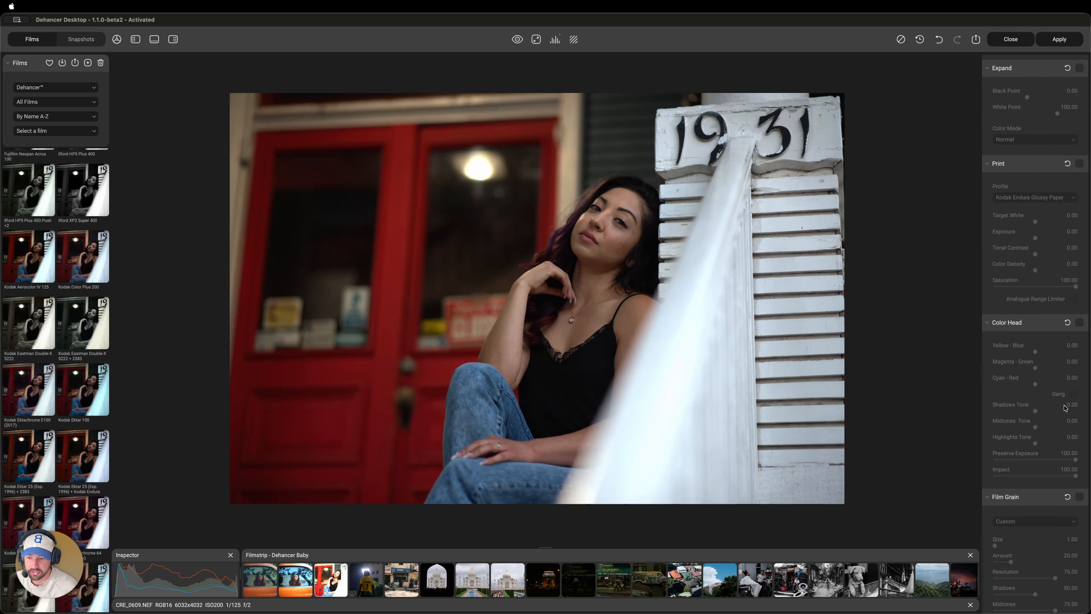
scroll(1065, 407, down, 14)
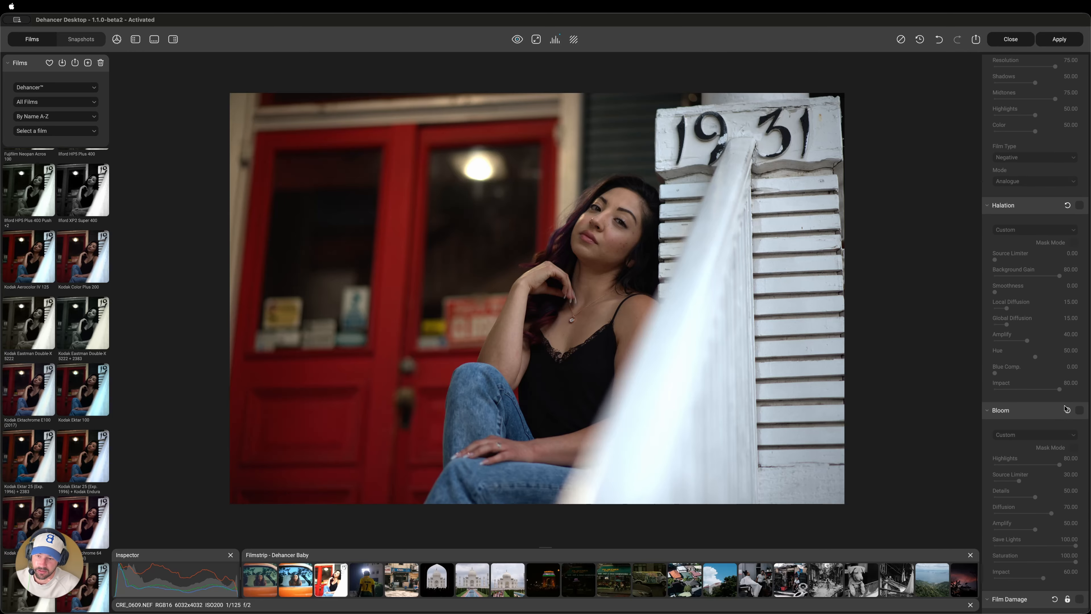
scroll(675, 297, down, 5)
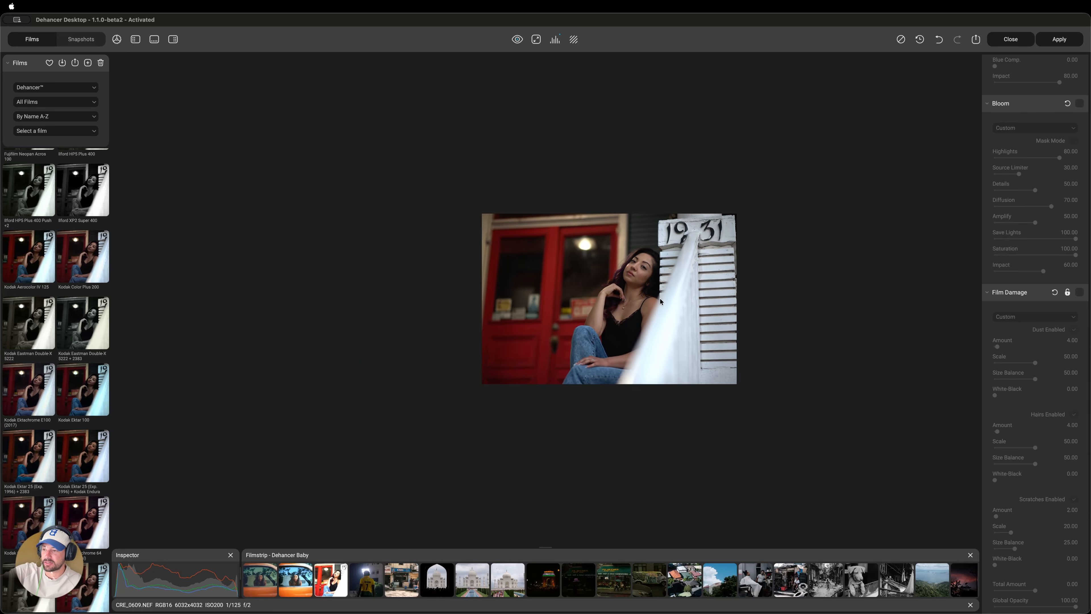
scroll(660, 298, up, 6)
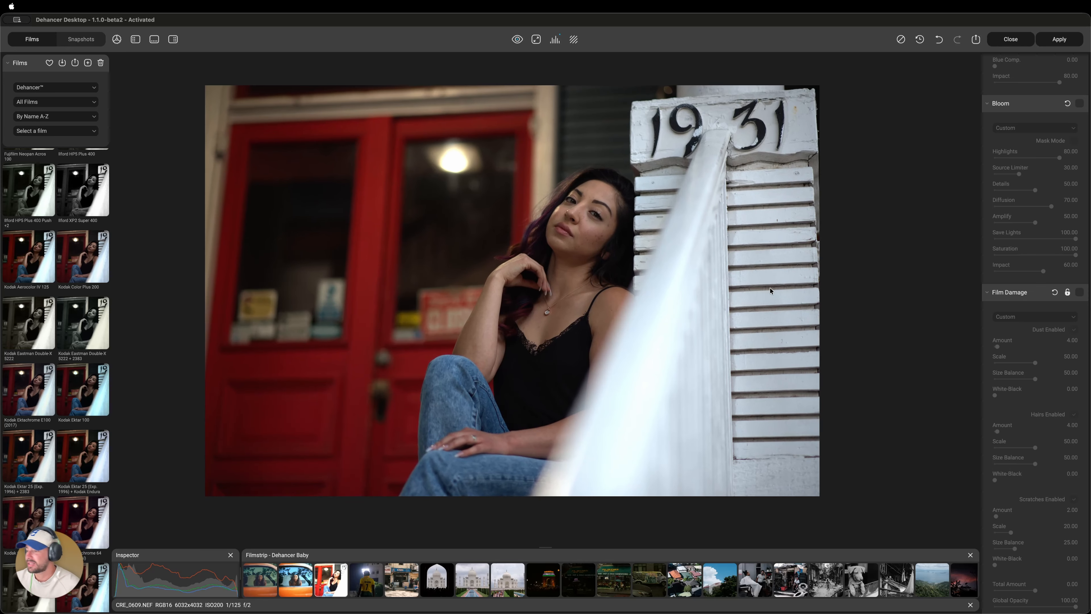
drag(881, 307, 887, 305)
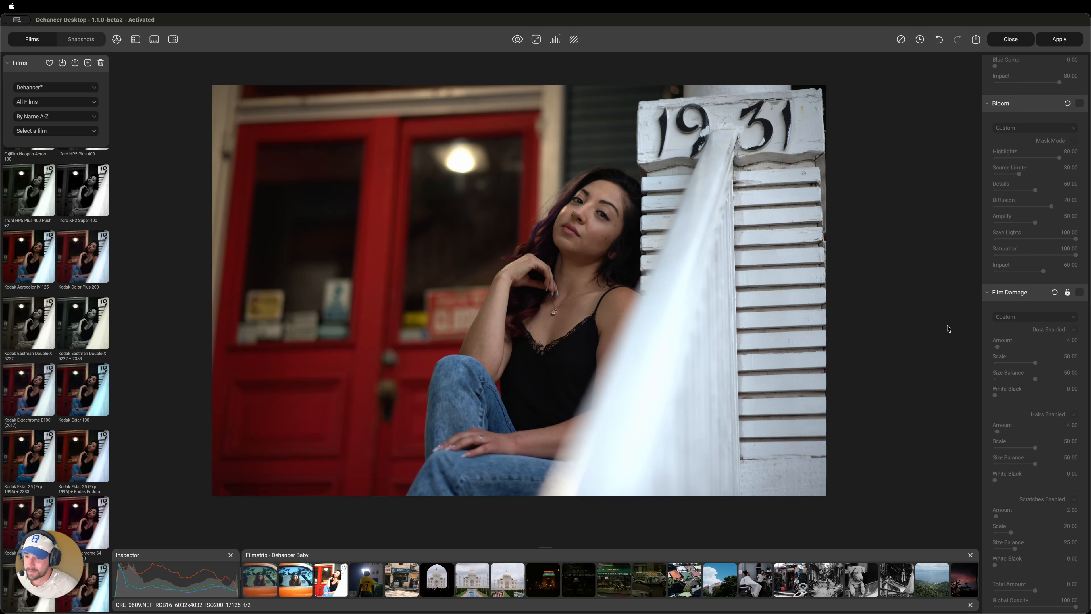
scroll(1048, 307, up, 20)
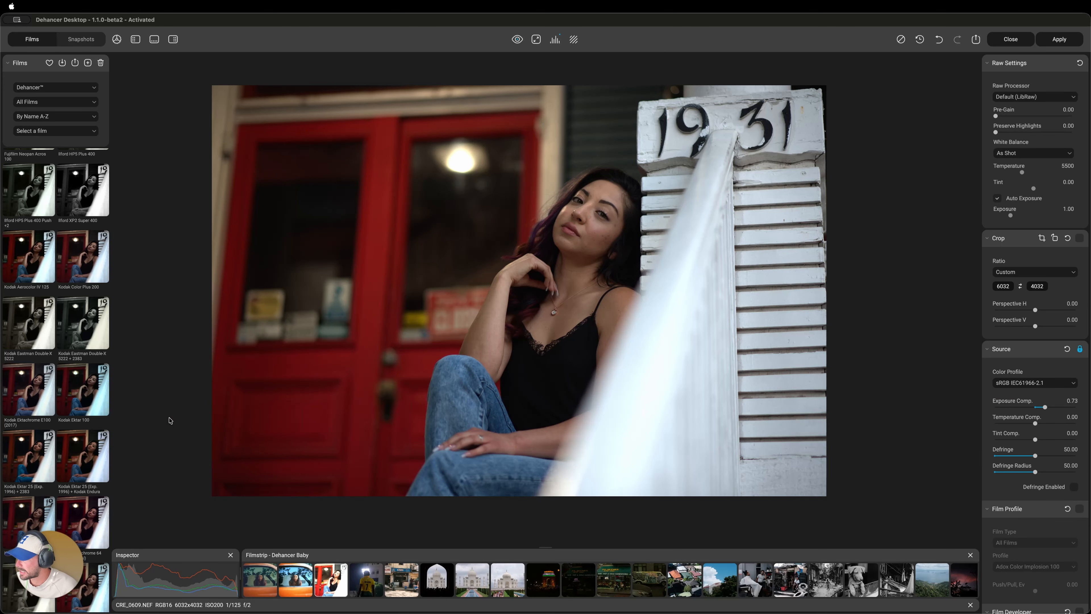
Try Kodak Ektar 25 (Exp. 1996) + Kodak Endura, Kodachrome 64 (Experimental), Portra 160VC and Supra 100 + 2383 on the portrait.
click(73, 446)
scroll(105, 437, down, 3)
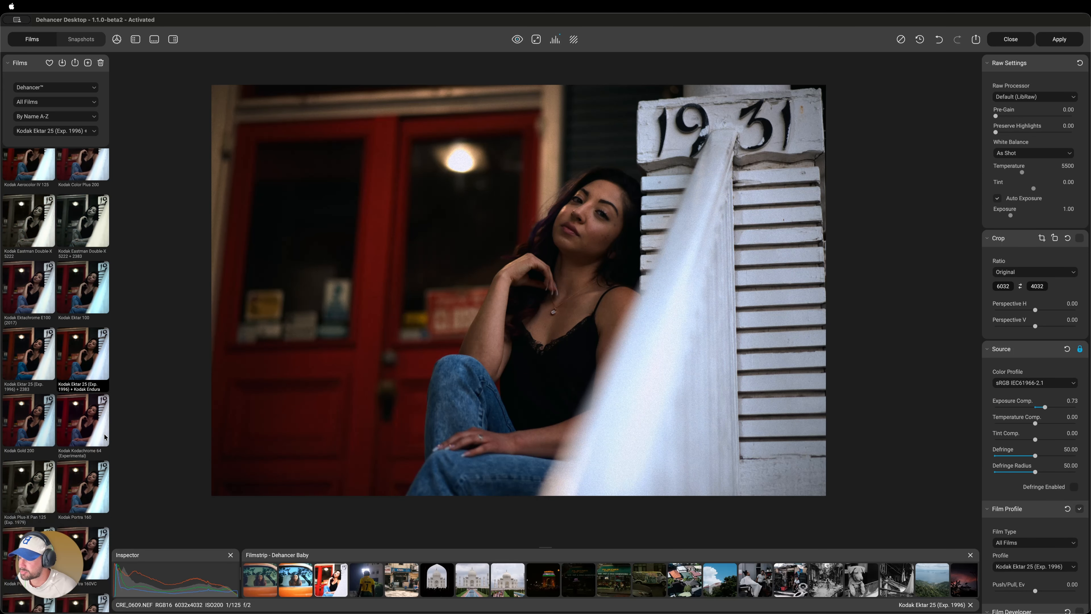
click(77, 458)
scroll(82, 443, down, 3)
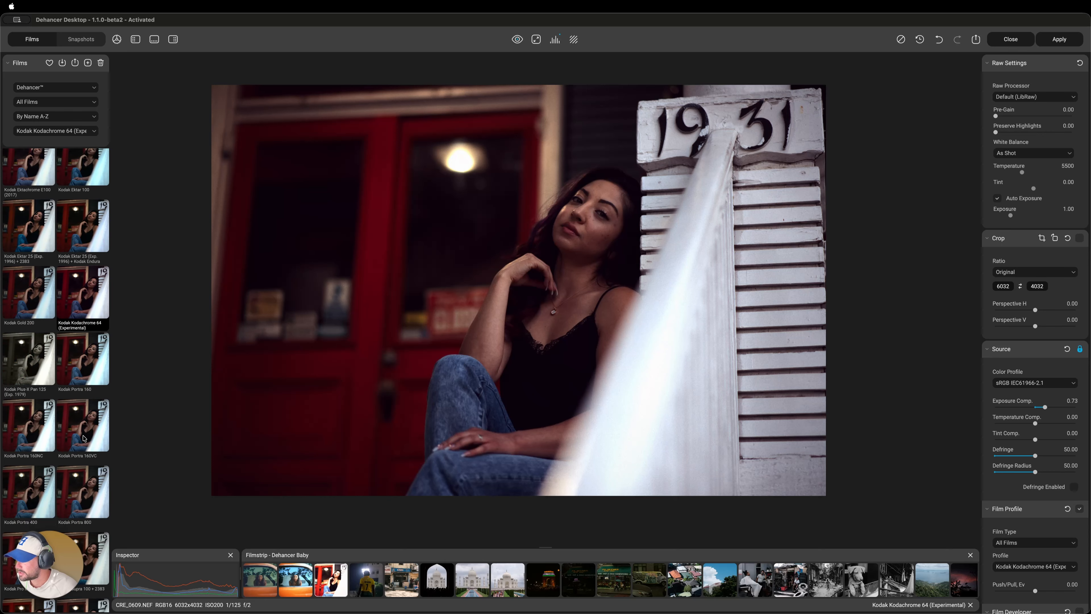
click(84, 438)
scroll(85, 445, down, 3)
scroll(86, 456, down, 3)
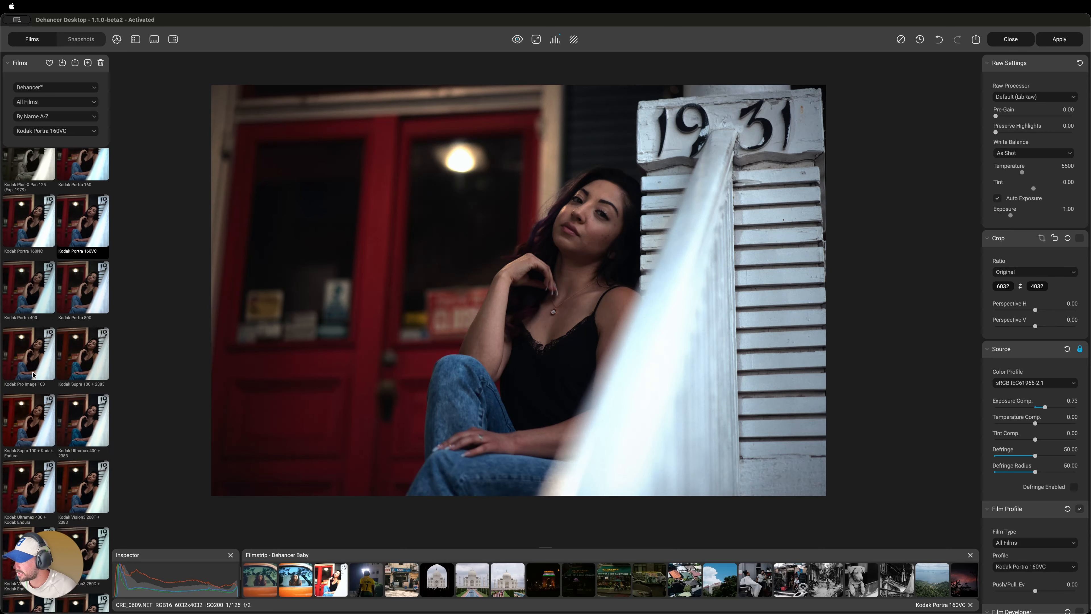
click(27, 353)
click(83, 363)
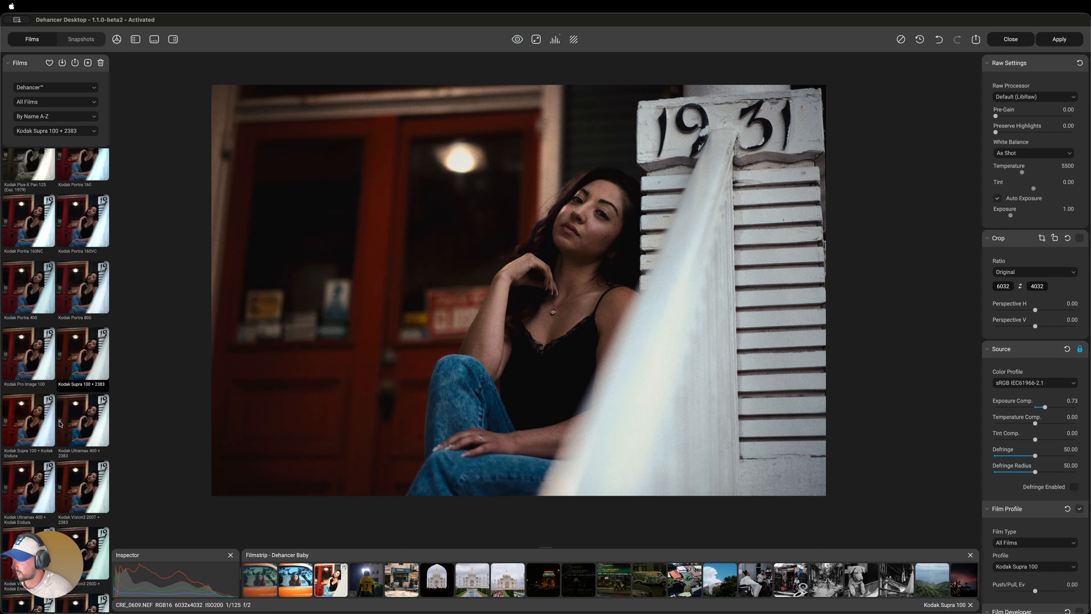
Try Kodak Vision3 films on the portrait, including Kodak Vision3 250D + 2383 and Kodak Vision3 50D + Kodak Endura.
scroll(61, 424, down, 3)
click(83, 366)
click(83, 428)
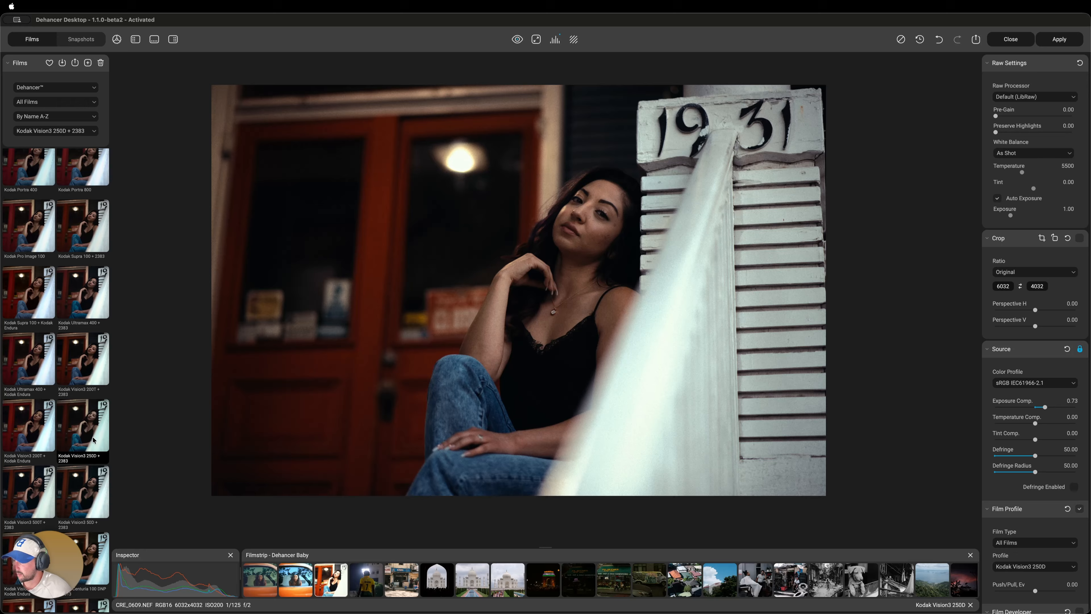
click(50, 364)
scroll(34, 378, down, 3)
click(31, 384)
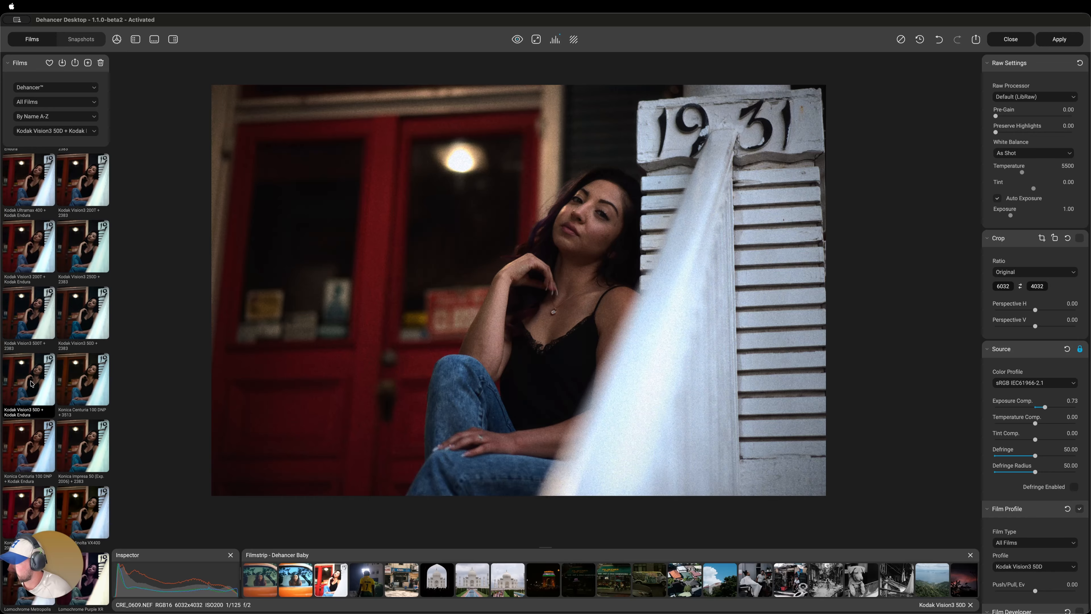
Compare Konica Centuria 100 DNP, Konica Impresa 50 (Exp. 2006) + 2383, Konica Minolta VX400 Super and Prokudin-Gorskiy 1906 (experimental) on the portrait.
click(93, 380)
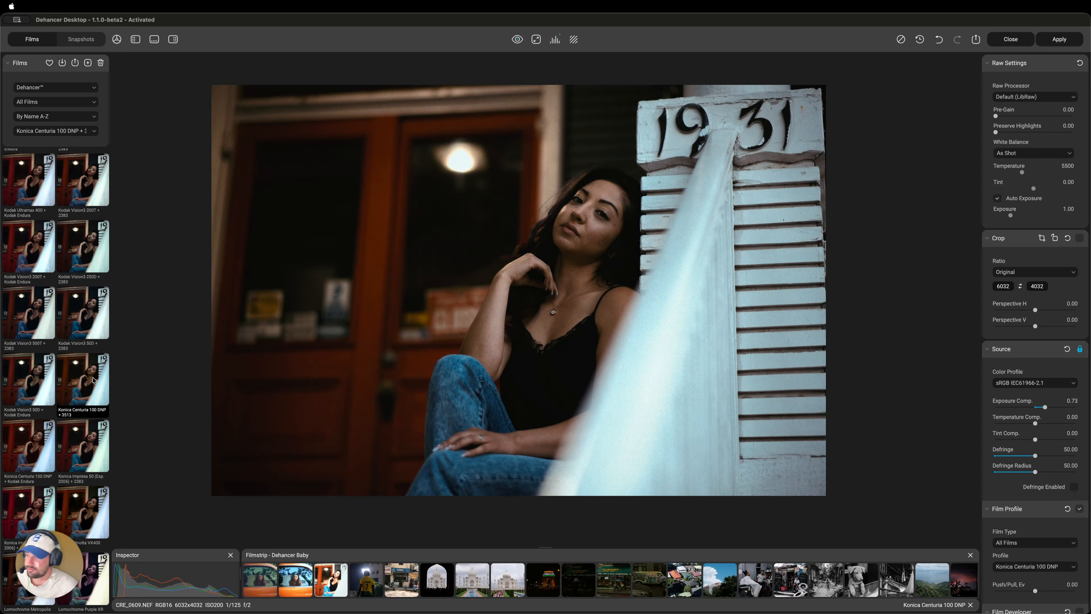
scroll(75, 387, down, 3)
click(94, 389)
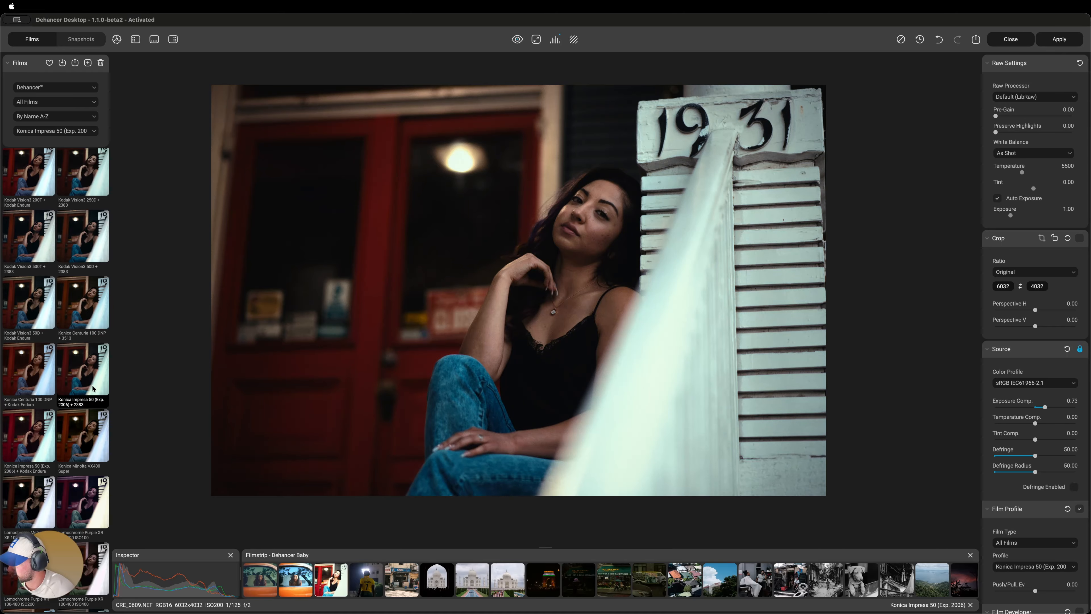
scroll(62, 396, down, 4)
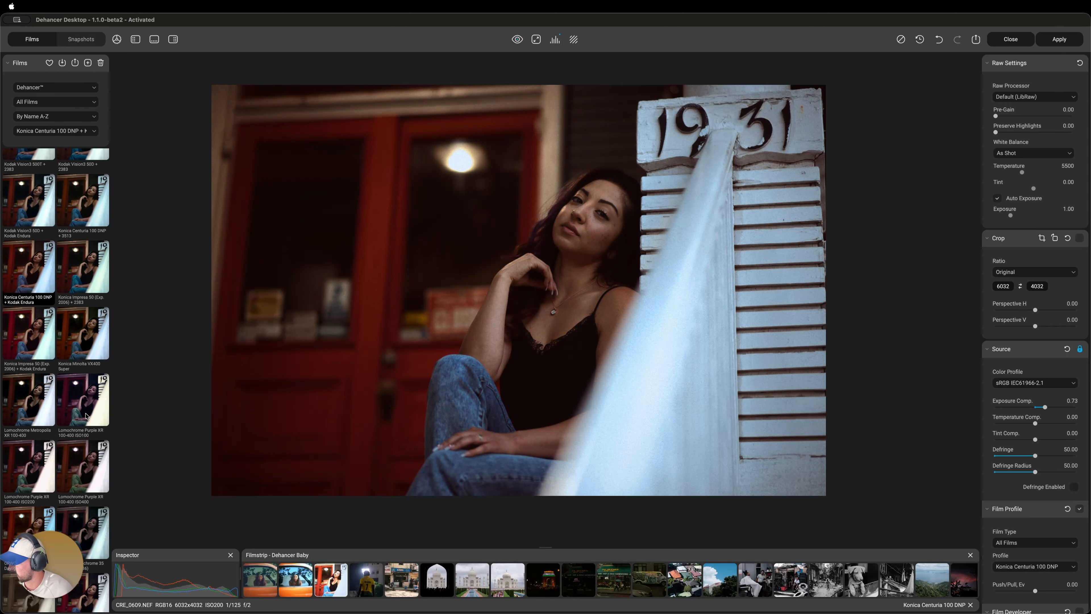
click(89, 412)
click(96, 335)
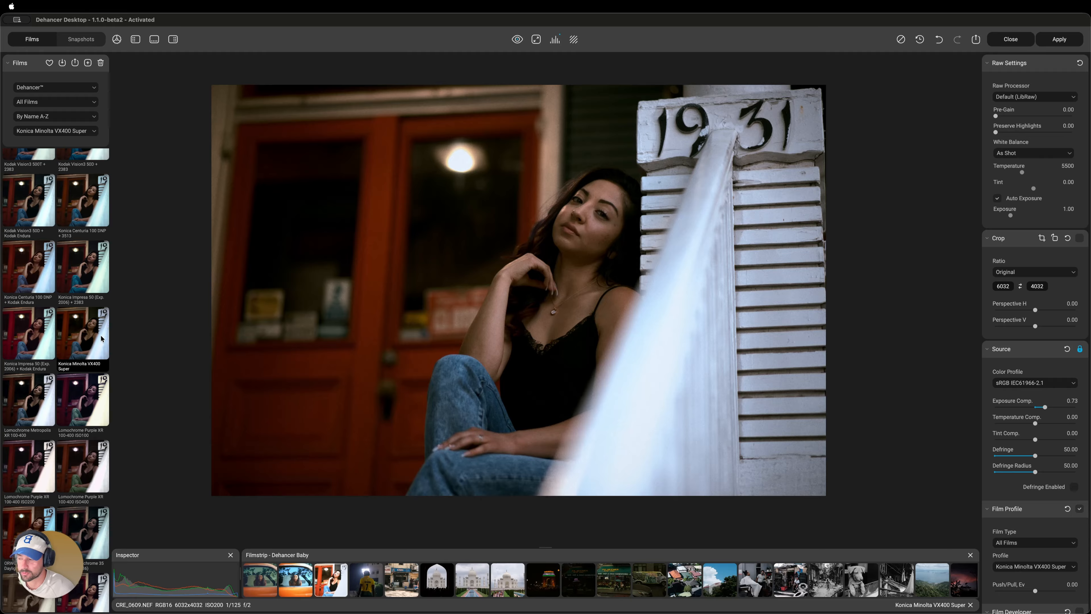
scroll(100, 338, down, 5)
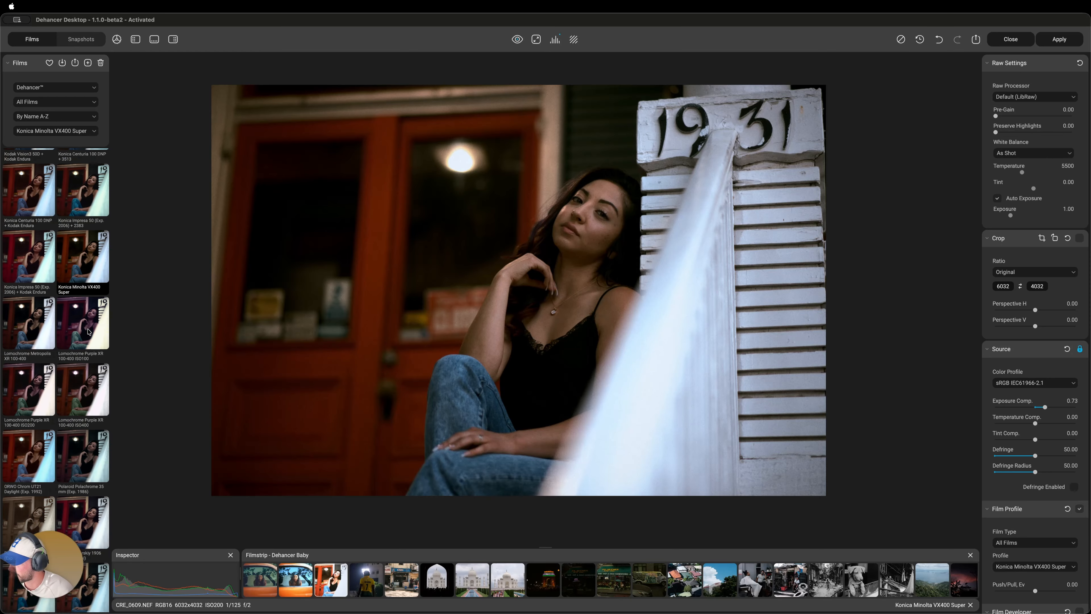
click(92, 434)
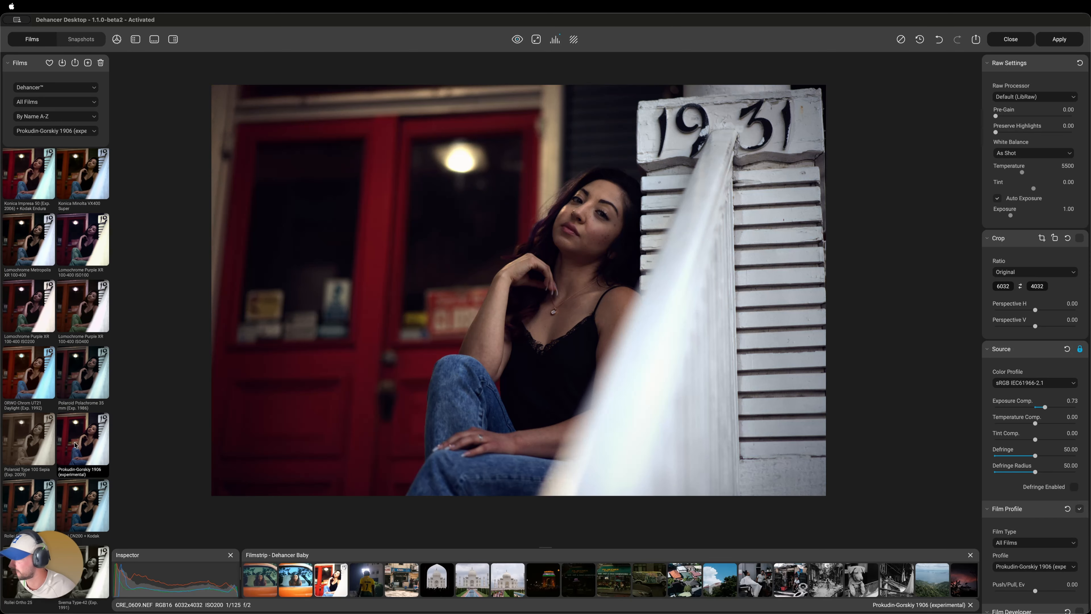
Go back to the Kodak films and try Kodak Portra 800, Kodak Portra 160NC and Kodak Ektar 100 on the portrait.
scroll(78, 443, up, 12)
scroll(88, 288, up, 7)
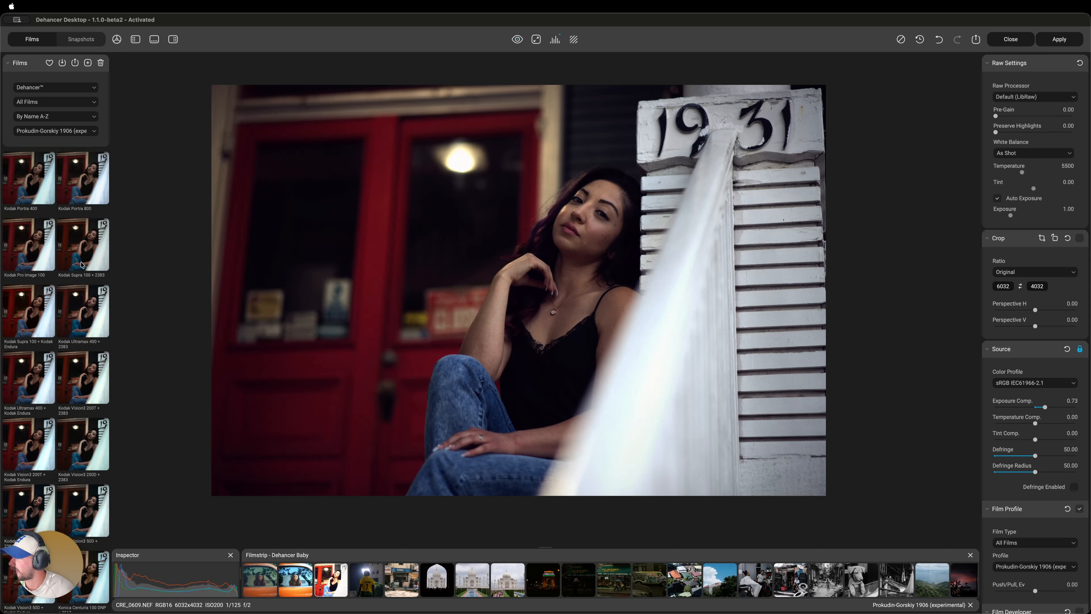
click(95, 255)
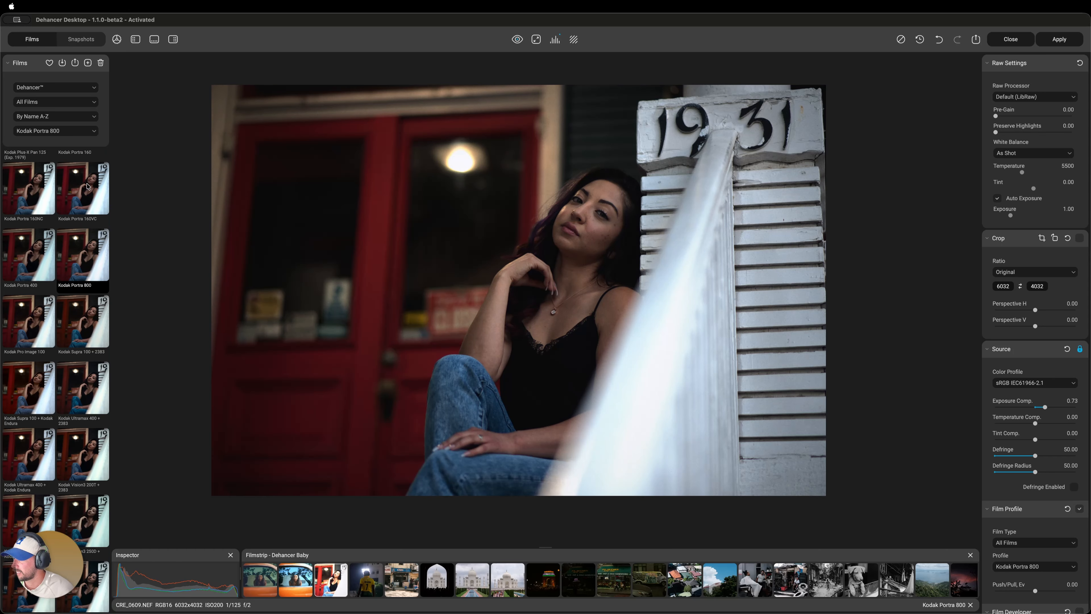
click(24, 200)
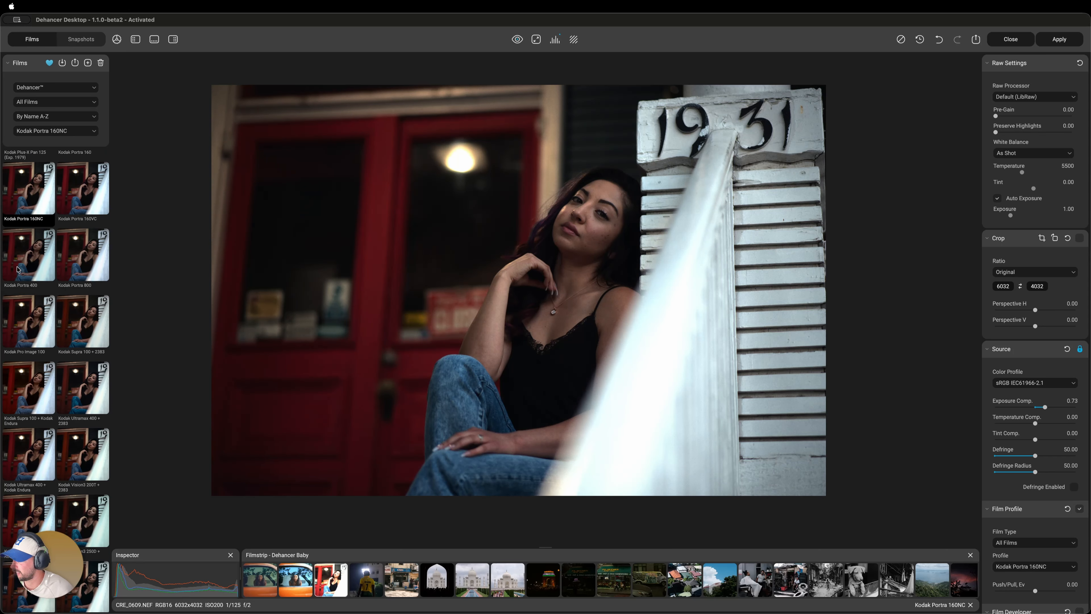
scroll(75, 216, up, 9)
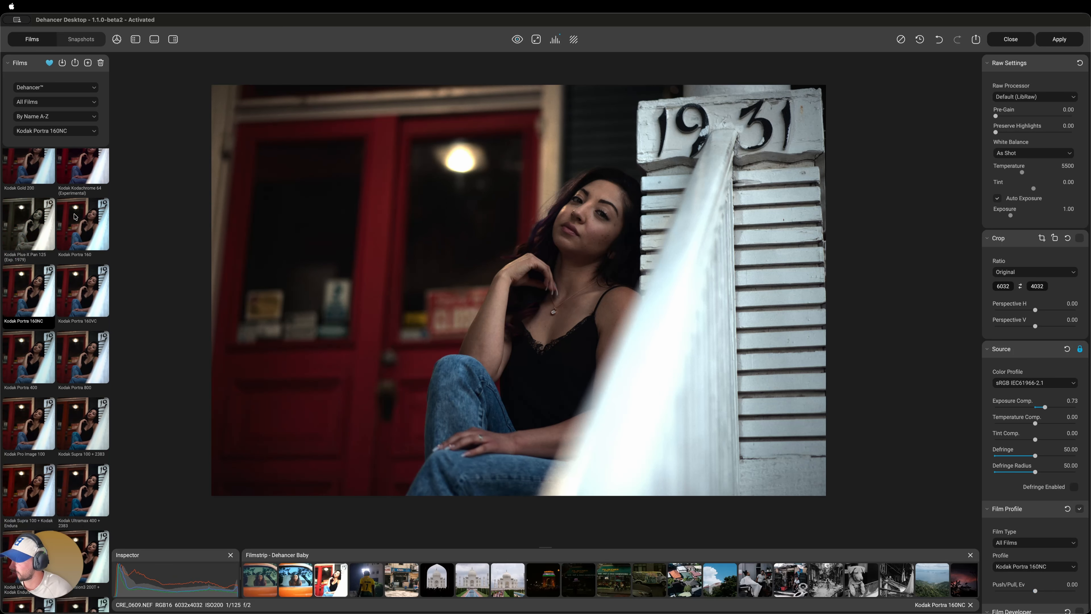
click(86, 214)
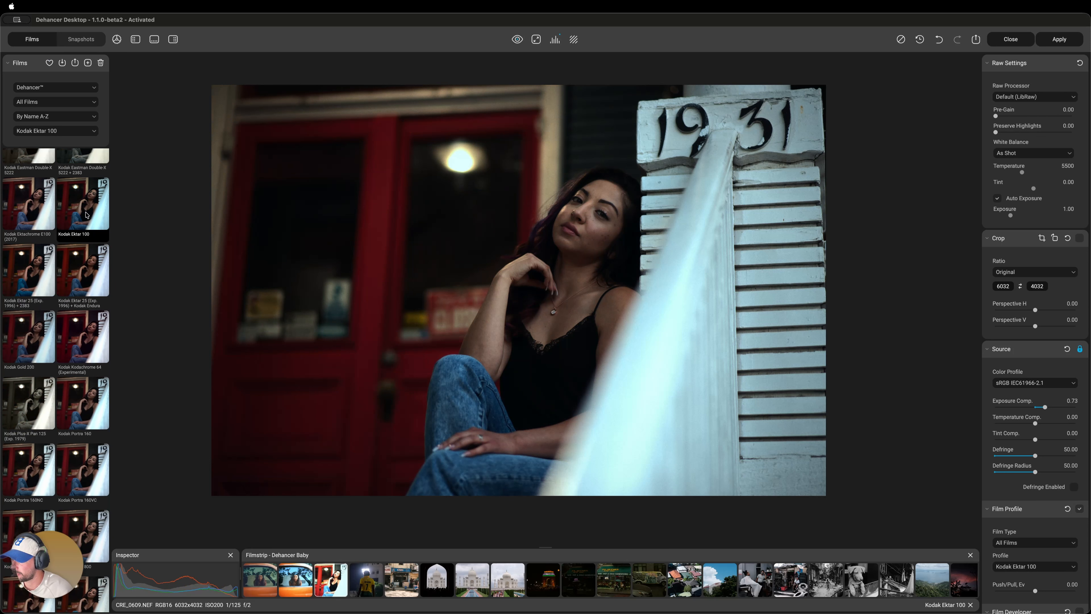
Try Kodak Color Plus 200 on the portrait, and apply Fujifilm Instax + 2383 instead.
scroll(92, 215, up, 4)
click(97, 193)
scroll(97, 195, up, 7)
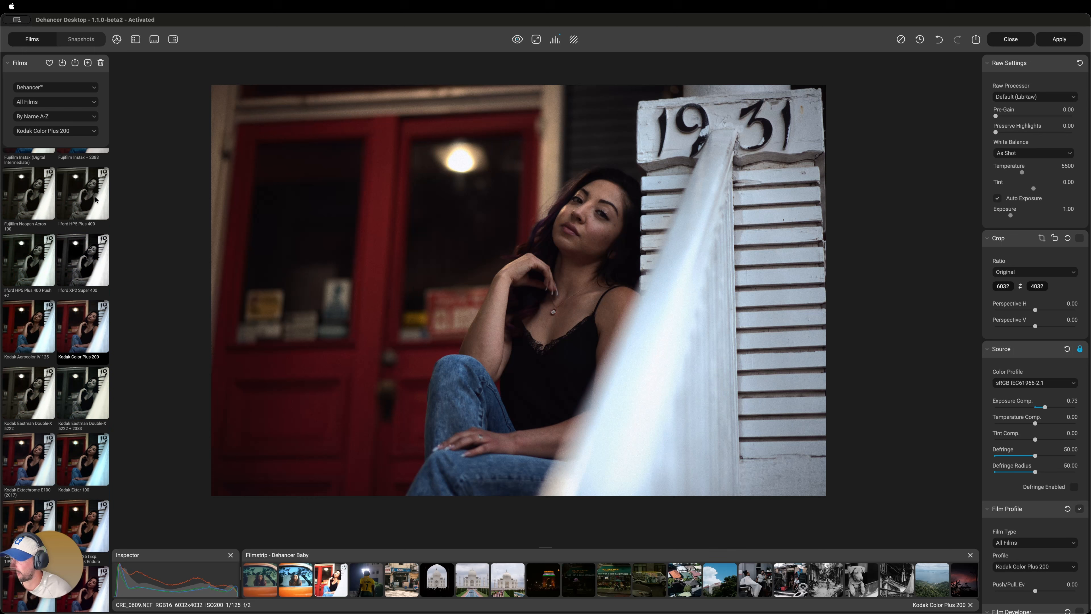
click(86, 229)
scroll(86, 230, up, 4)
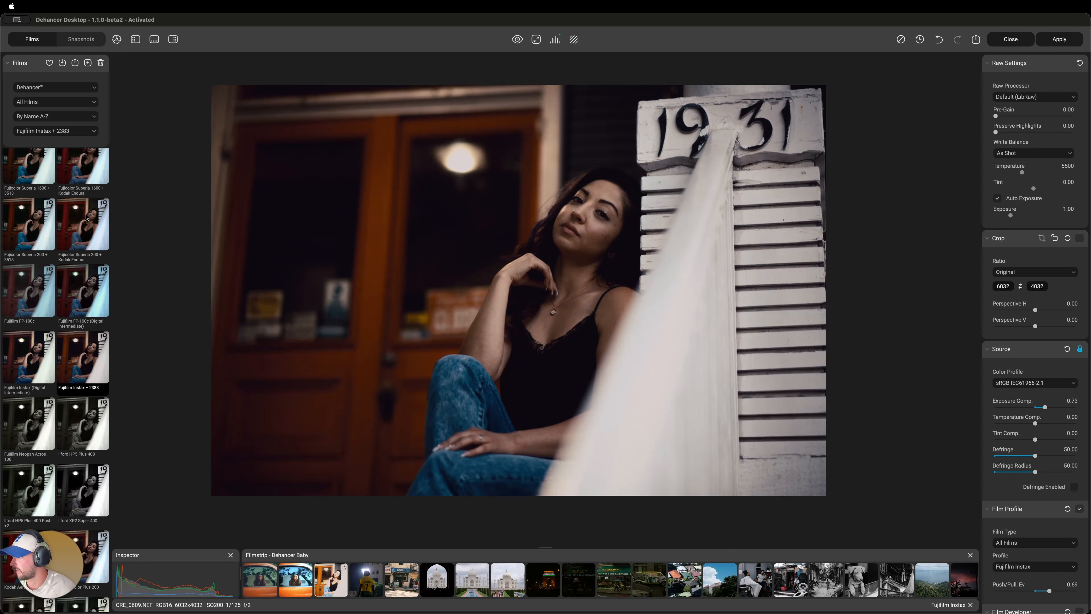
Try Fujicolor Superia 200 + Kodak Endura and Fujicolor Superia 1600 + Kodak Endura on the portrait.
click(88, 221)
click(91, 188)
scroll(91, 181, up, 4)
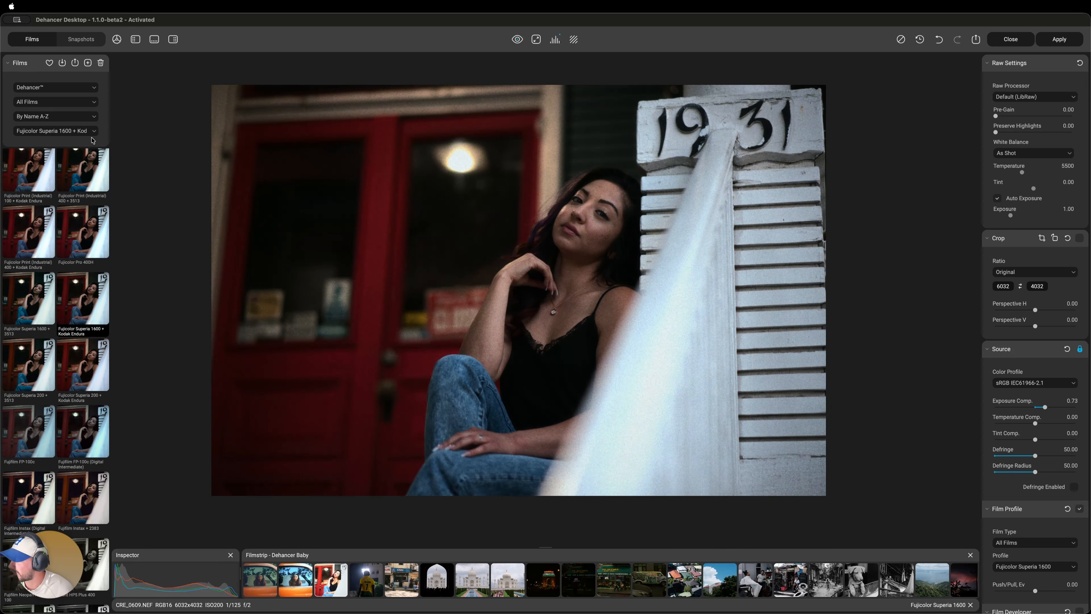
Limit the film list to favorites, compare Fujichrome Velvia 100 on the portrait and apply Fujicolor Pro 400H.
click(60, 88)
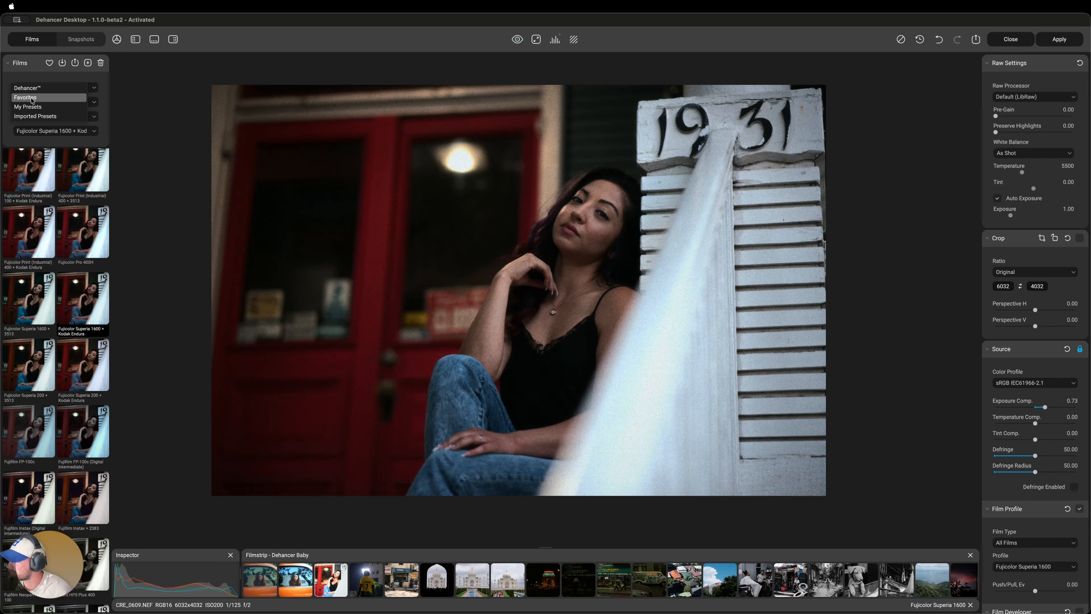
click(45, 97)
click(83, 310)
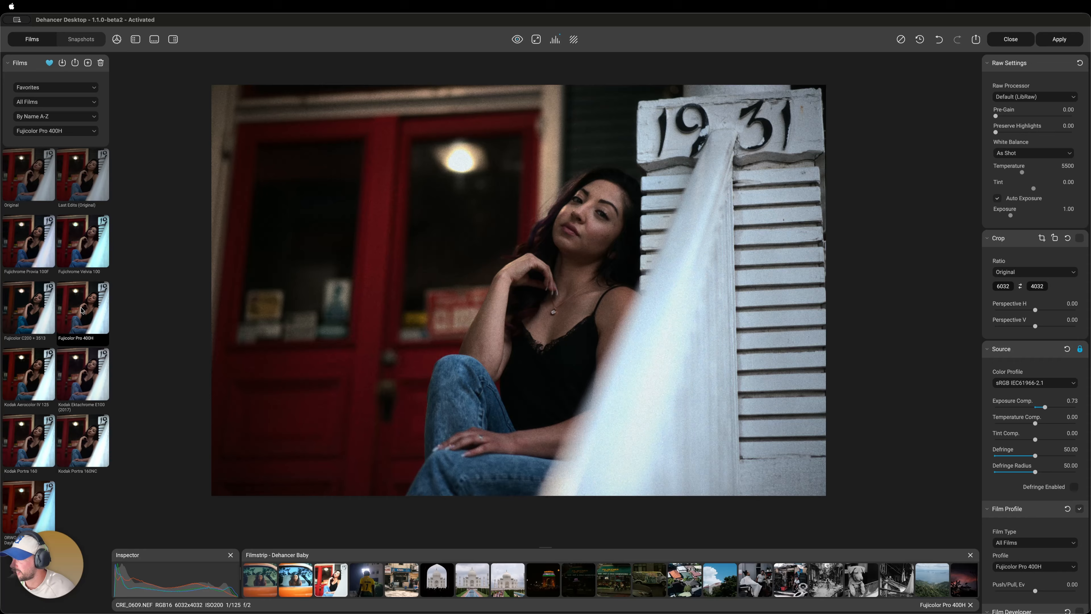
click(86, 249)
click(89, 329)
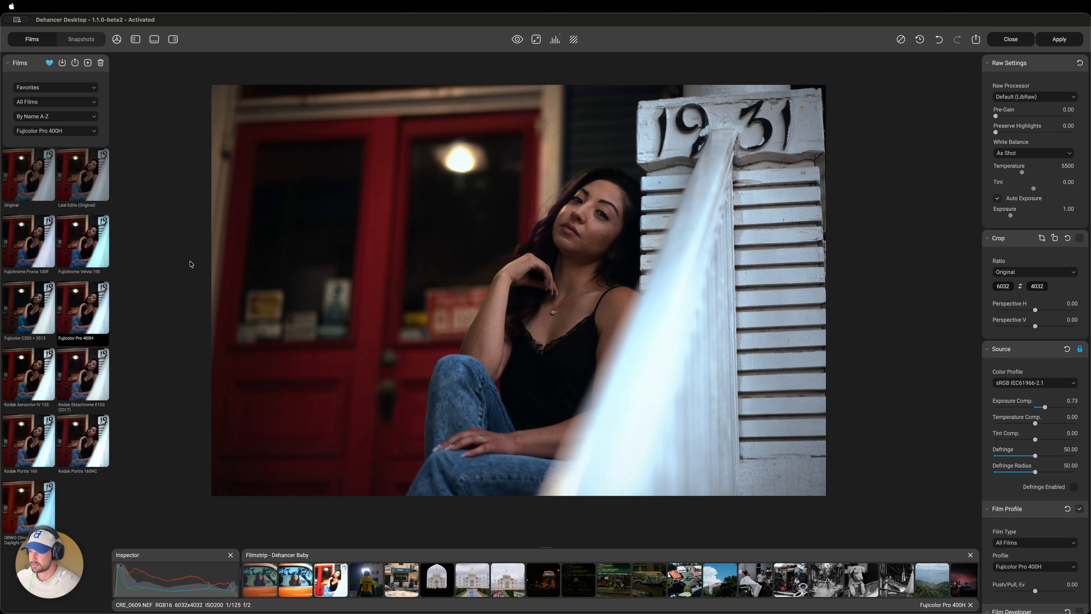
Compare the portrait repeatedly with and without the Fujicolor Pro 400H edit.
key(backslash)
key(backslash)
key(backslash)
key(backslash)
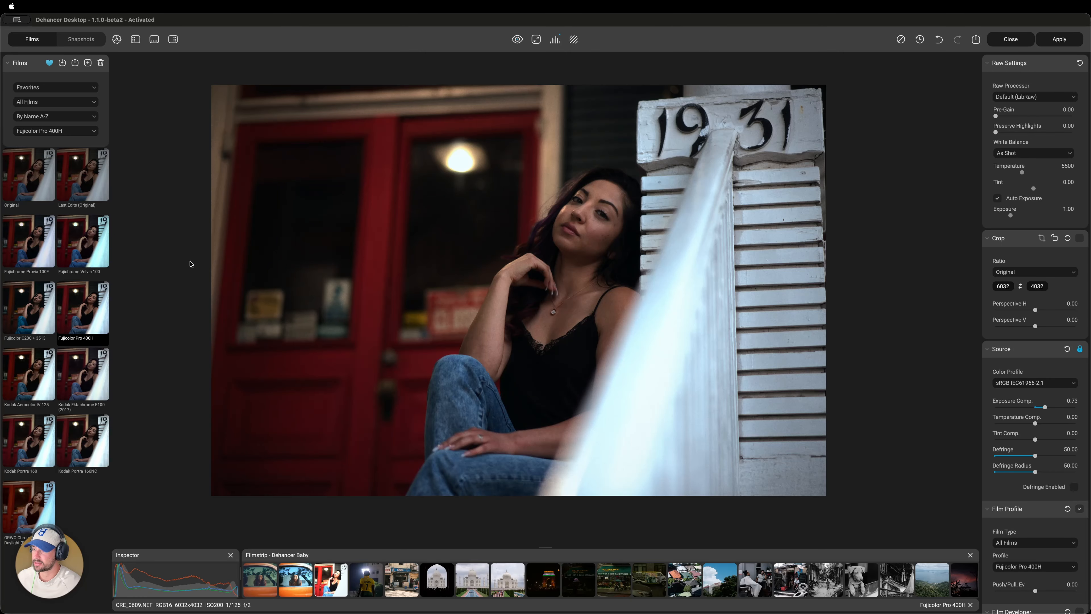
key(backslash)
key(backslash)
key(backslash)
key(backslash)
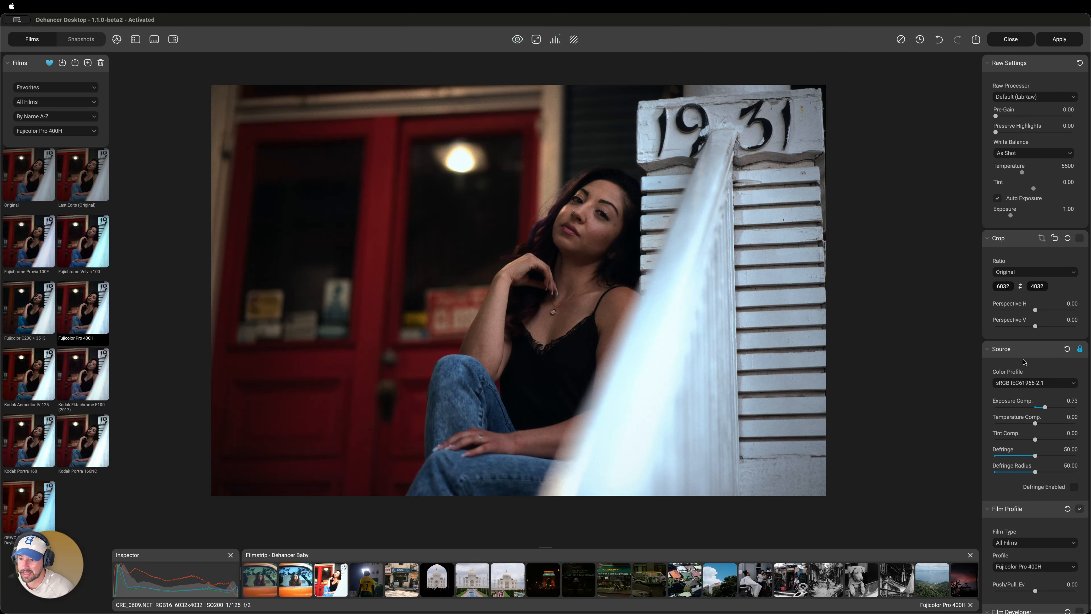
Set the portrait's source exposure compensation to 0.85 and its film compression white point to 106.00.
drag(1047, 412, 1047, 411)
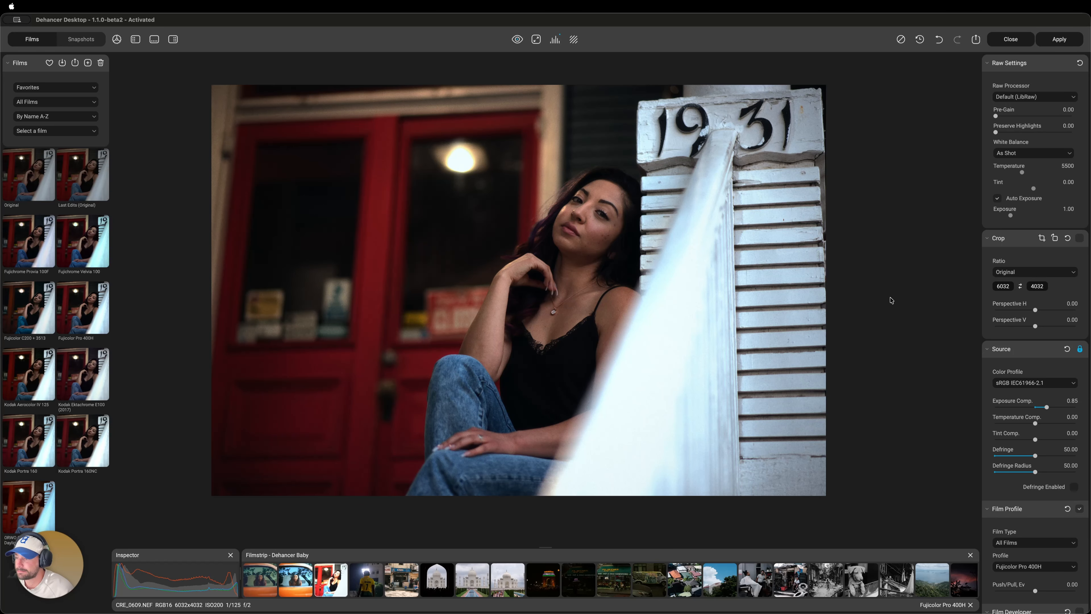
click(499, 304)
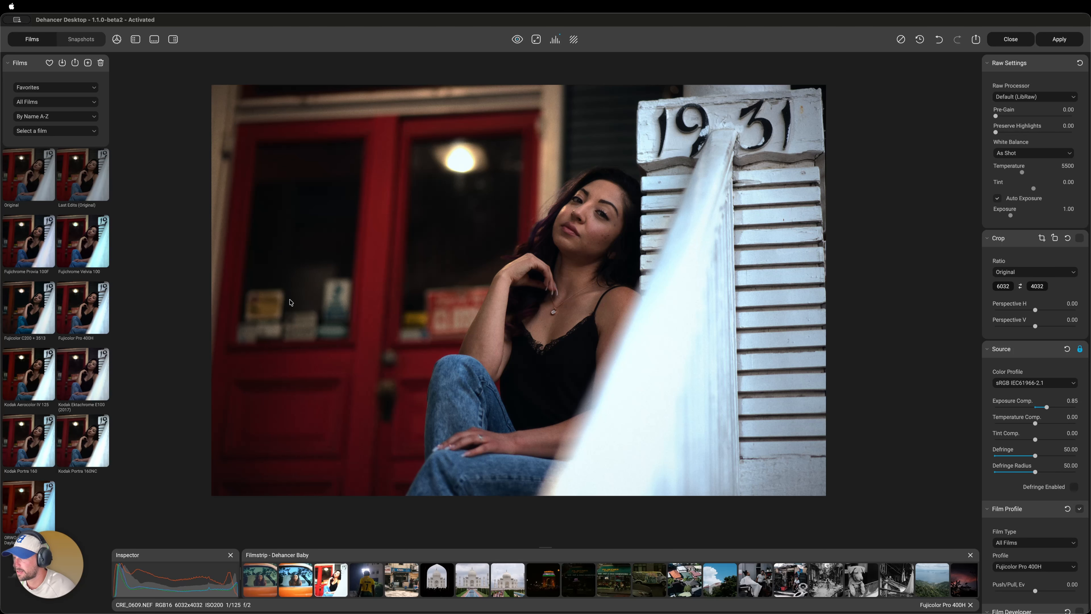
scroll(1026, 316, down, 10)
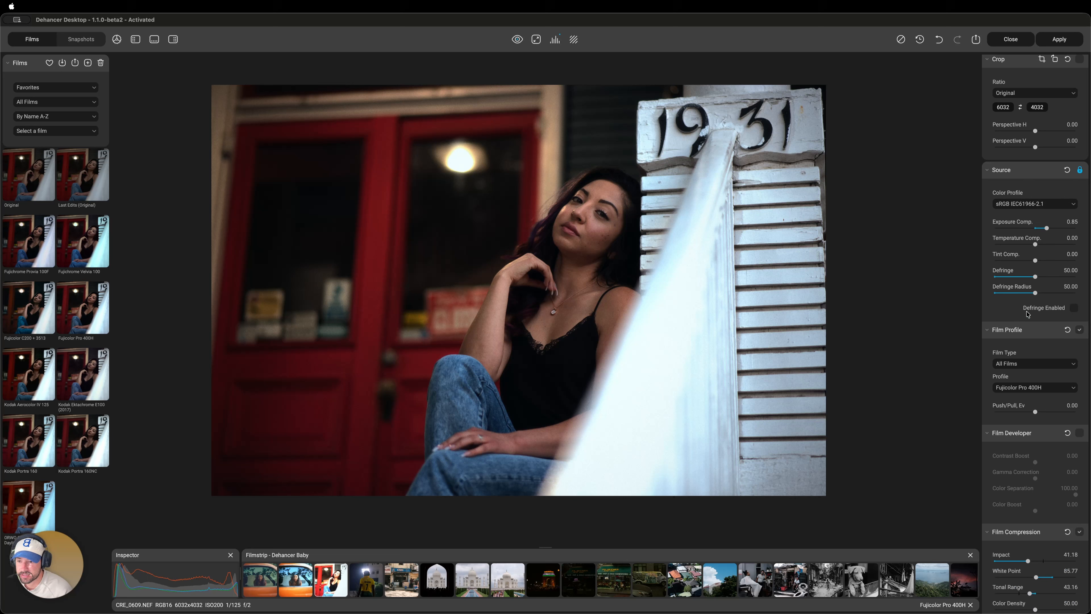
scroll(1036, 316, down, 5)
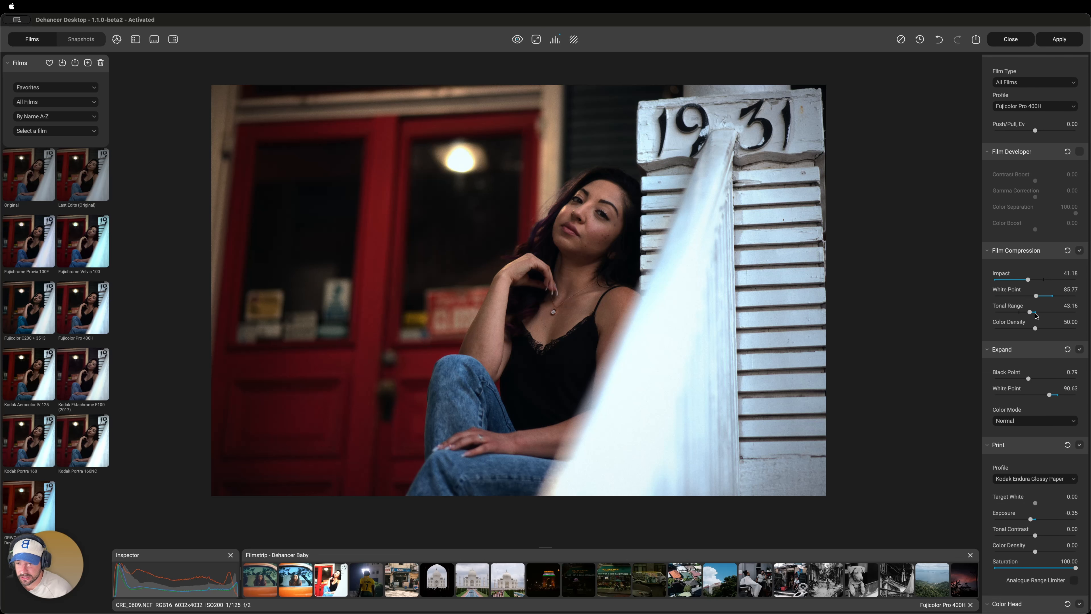
click(1036, 297)
drag(1036, 297, 1060, 297)
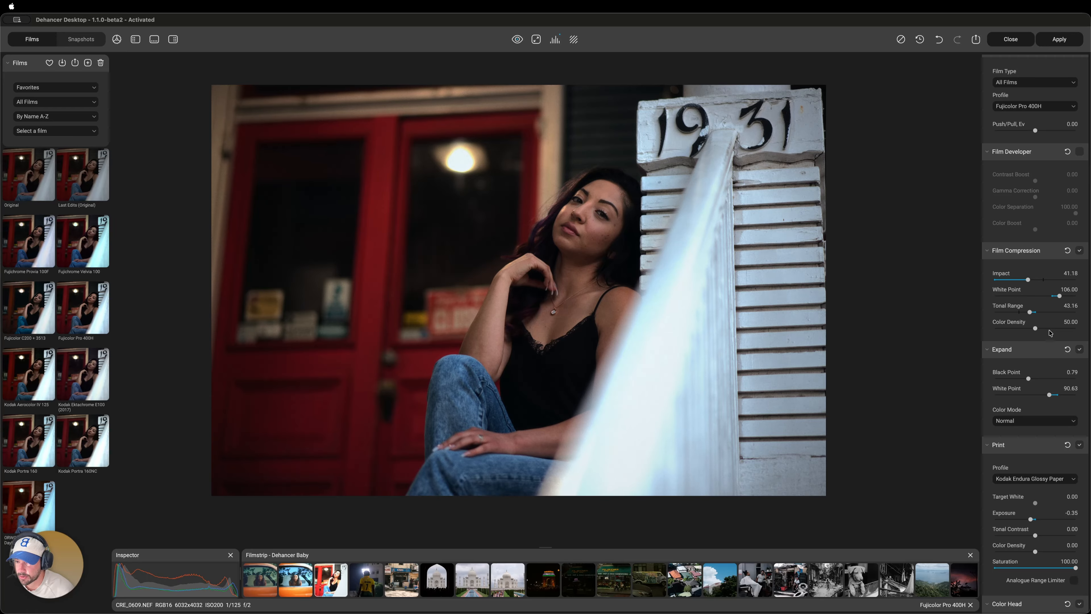
Set the portrait's Expand black point to 0.00 and try a slight shadows tone adjustment in Color Head.
scroll(1043, 381, down, 3)
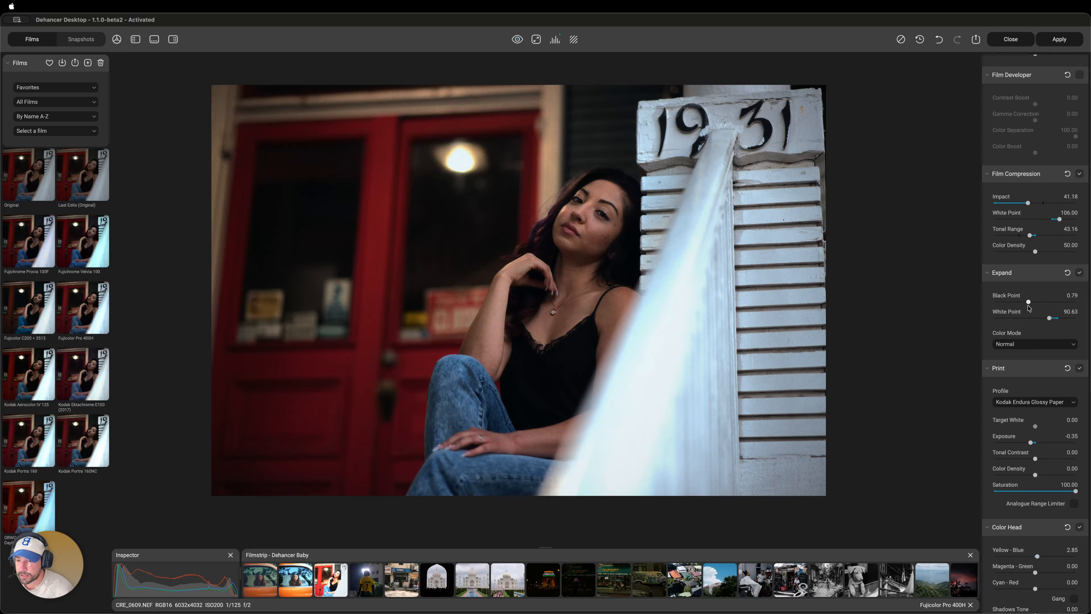
scroll(1029, 307, down, 2)
drag(1030, 253, 1027, 251)
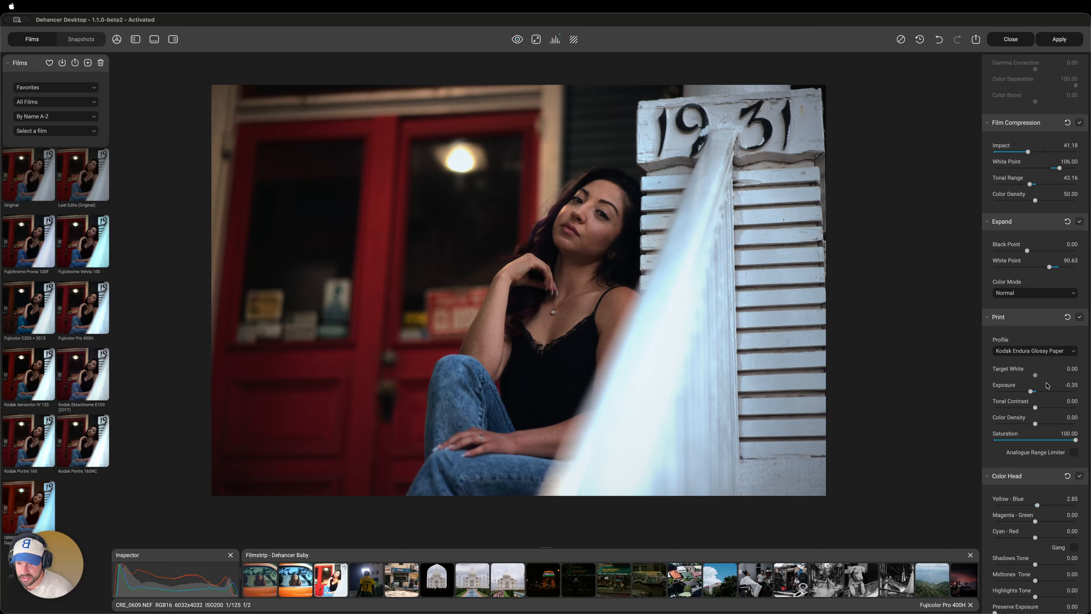
scroll(1047, 386, down, 9)
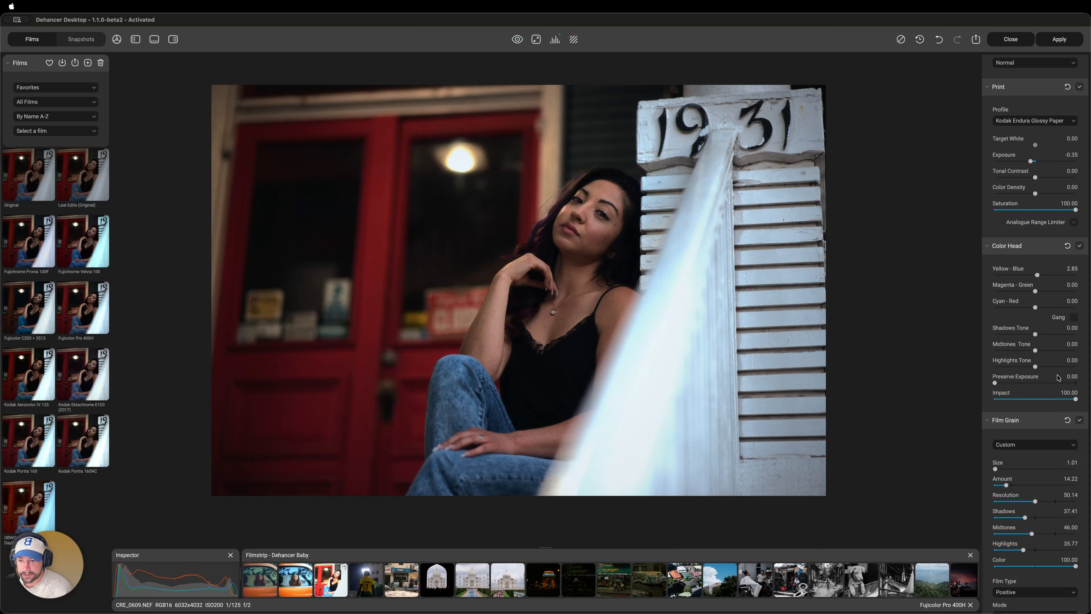
scroll(1059, 377, down, 2)
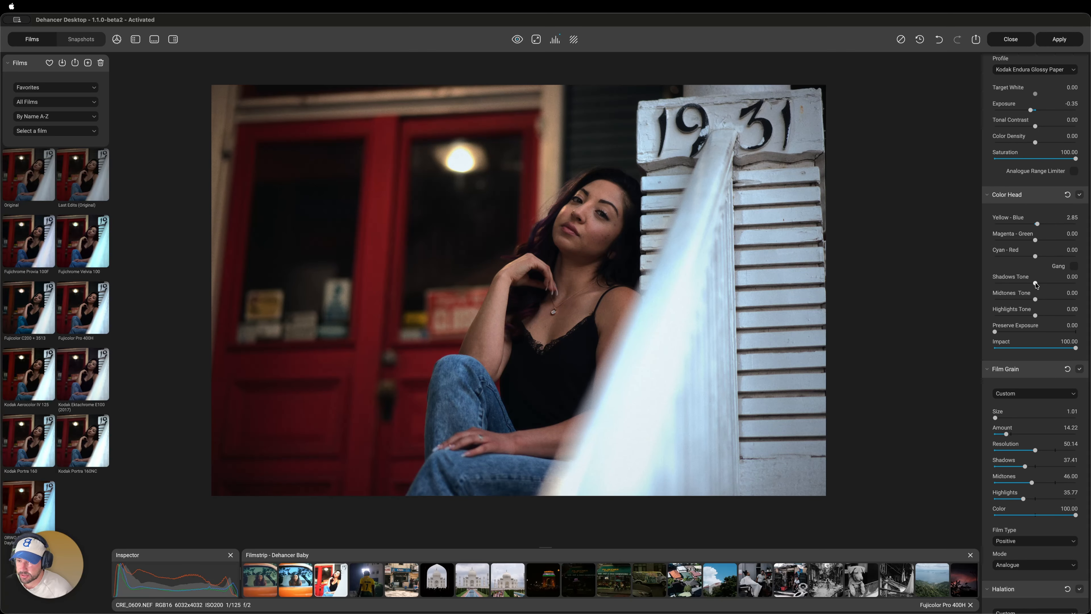
mouse_move(1036, 284)
mouse_down()
mouse_move(1053, 285)
mouse_move(1035, 284)
mouse_up()
scroll(1042, 352, down, 3)
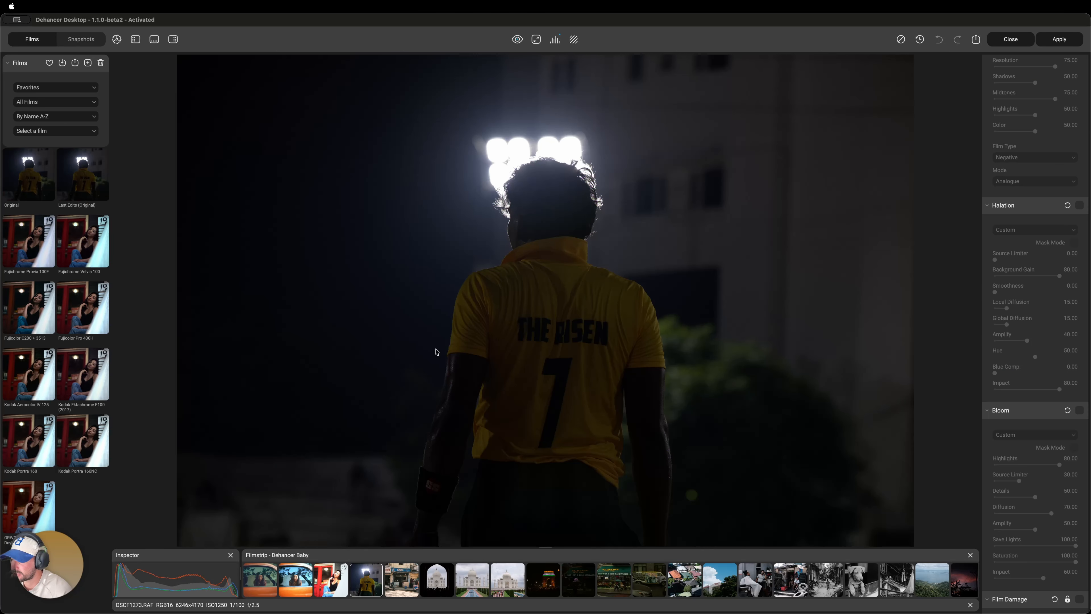
Set the exposure compensation of the yellow jersey night photo to 1.67 and lock its source settings.
scroll(1048, 301, up, 10)
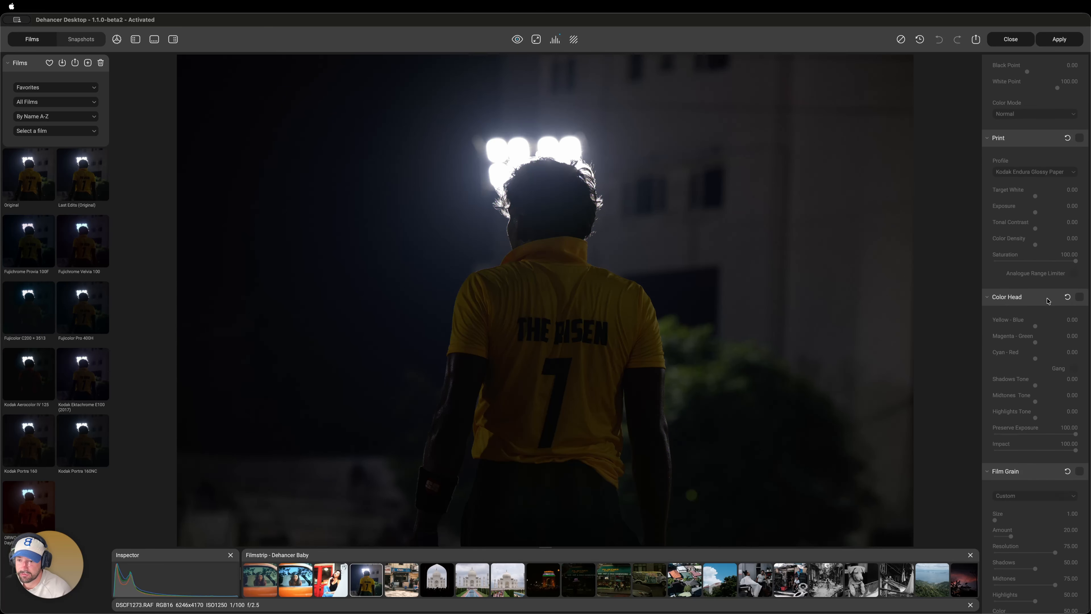
scroll(1047, 299, up, 10)
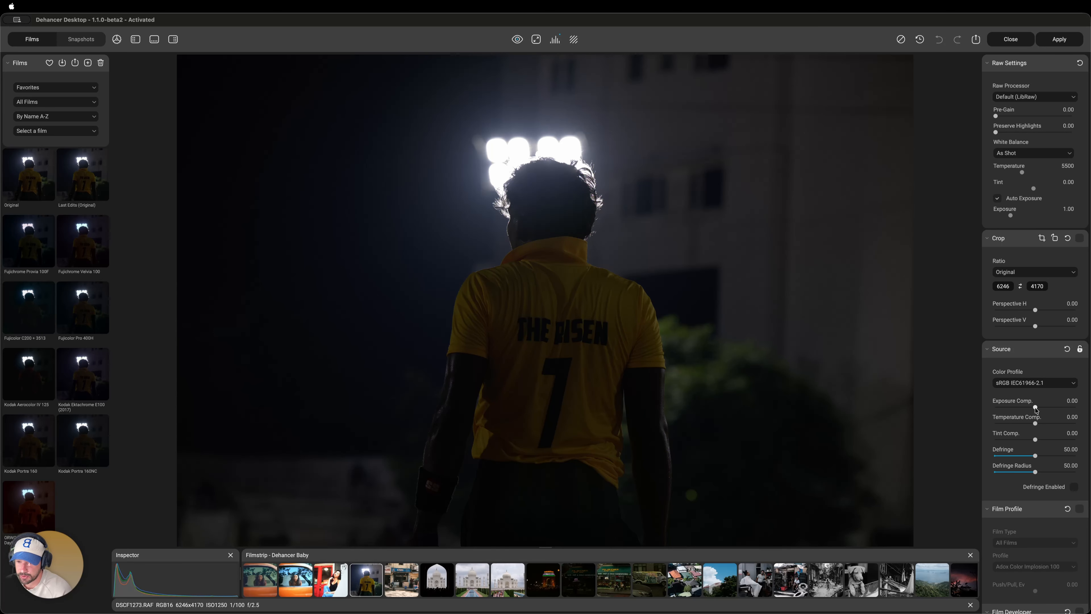
drag(1035, 407, 1058, 409)
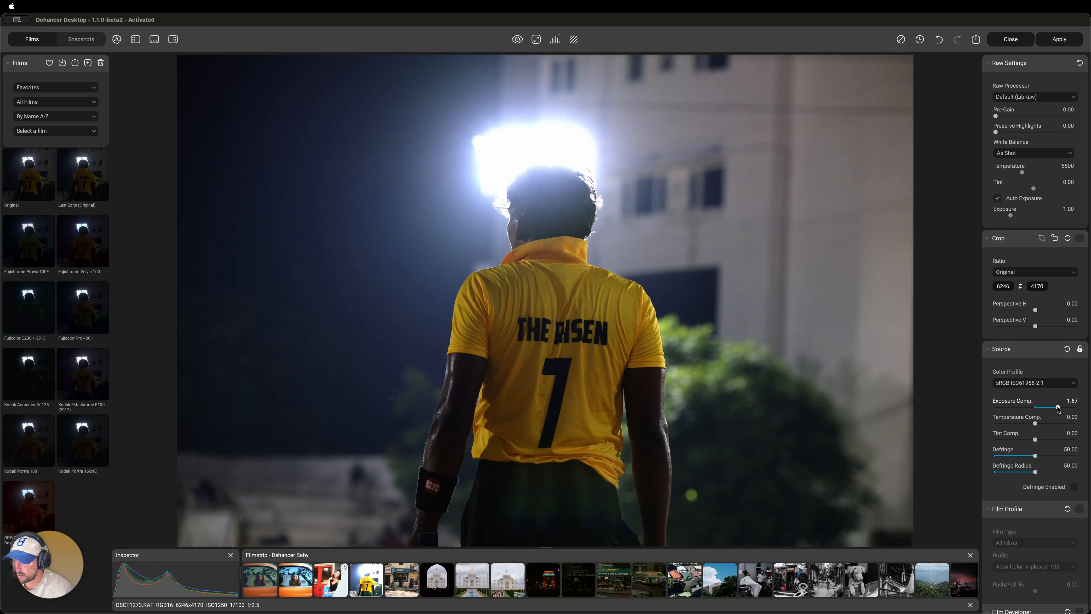
click(1080, 348)
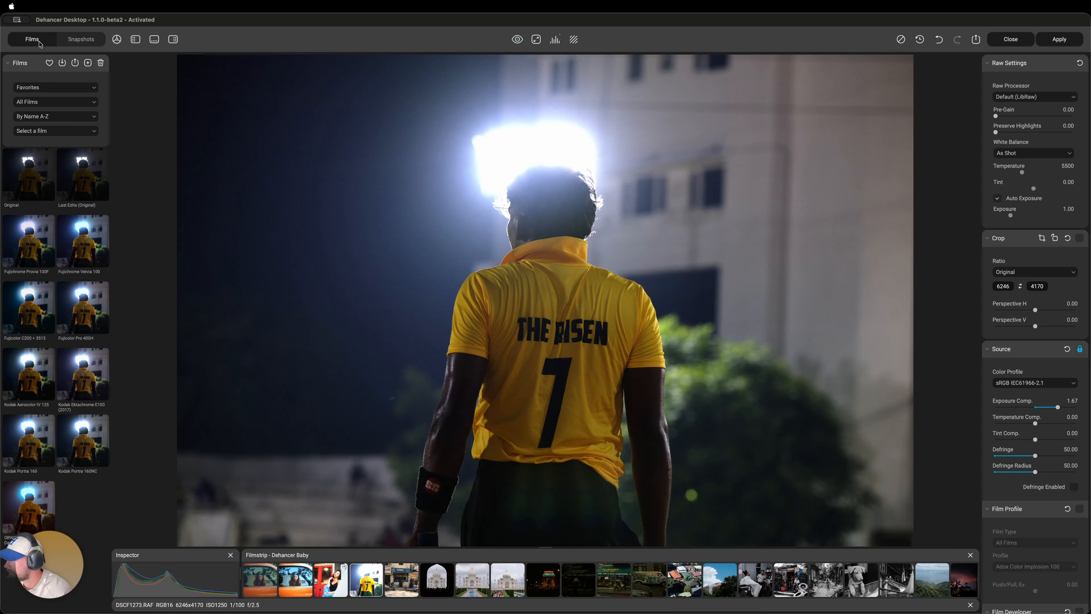
Return the film list to the Dehancer collection, try Fuji Eterna Vivid 500 (Exp. 2013) + 3513 and compare it with the unedited jersey photo.
click(43, 86)
click(42, 97)
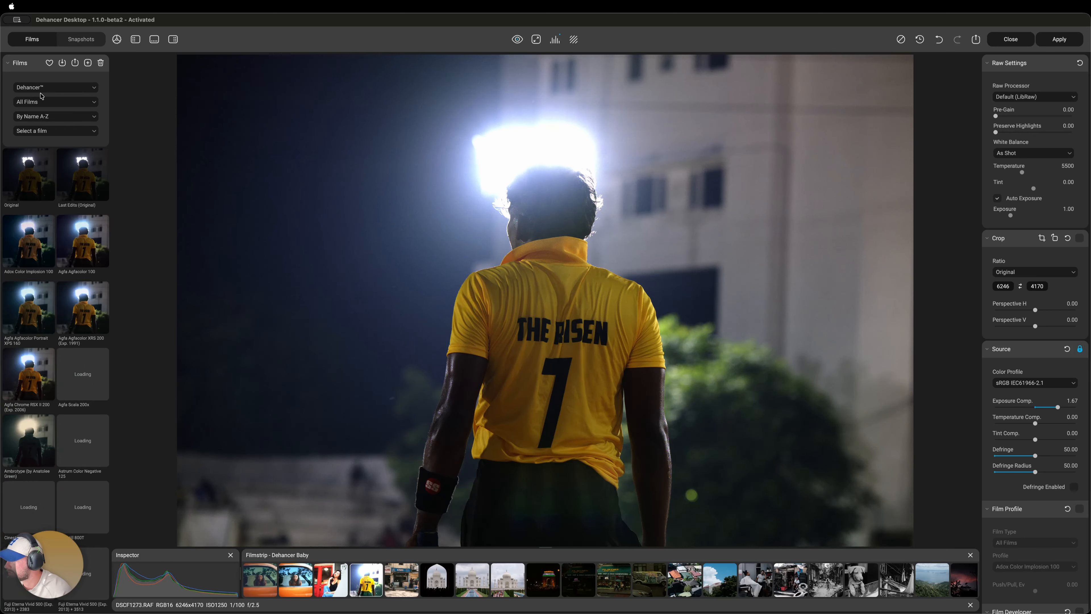
click(42, 88)
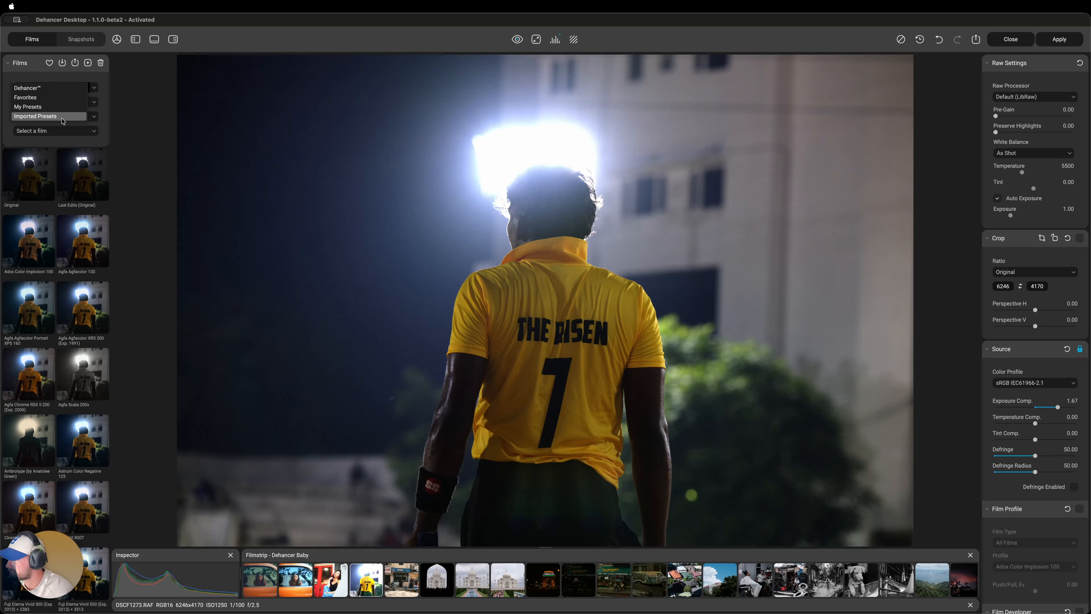
click(42, 88)
scroll(67, 375, down, 6)
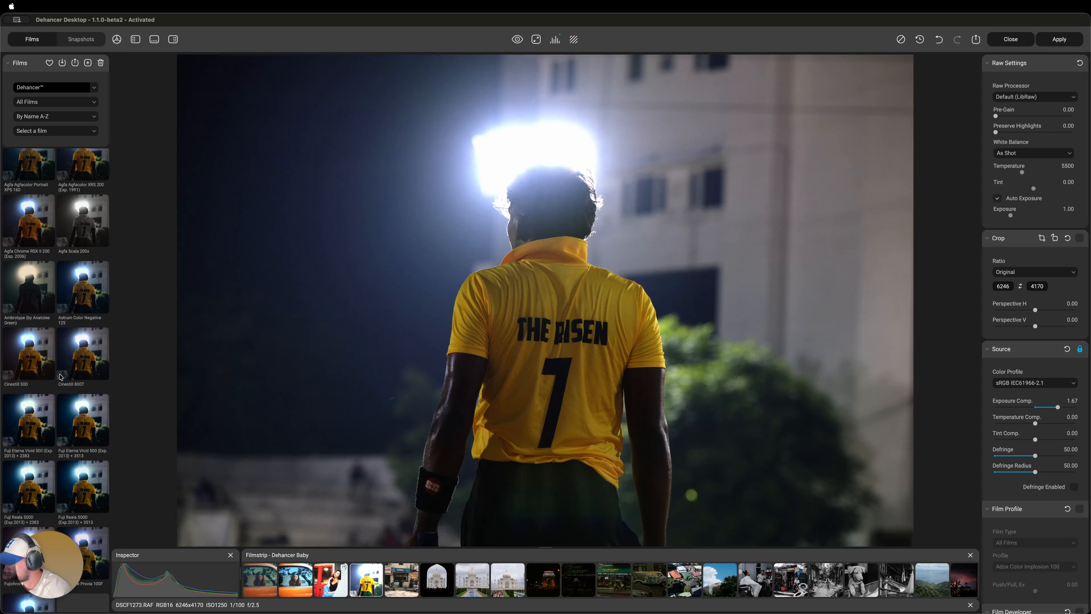
scroll(67, 375, down, 1)
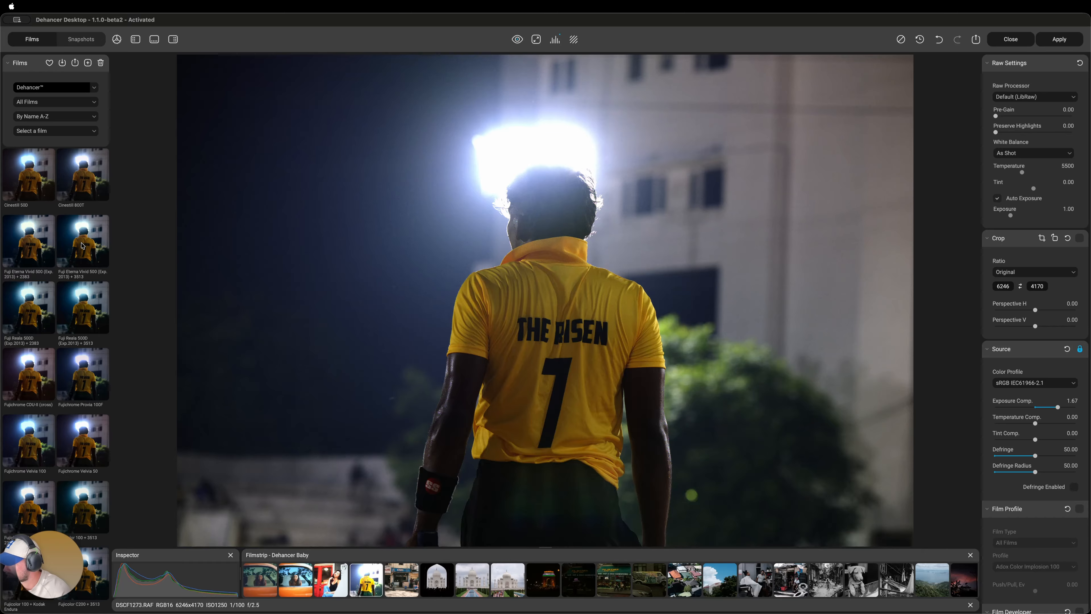
click(91, 245)
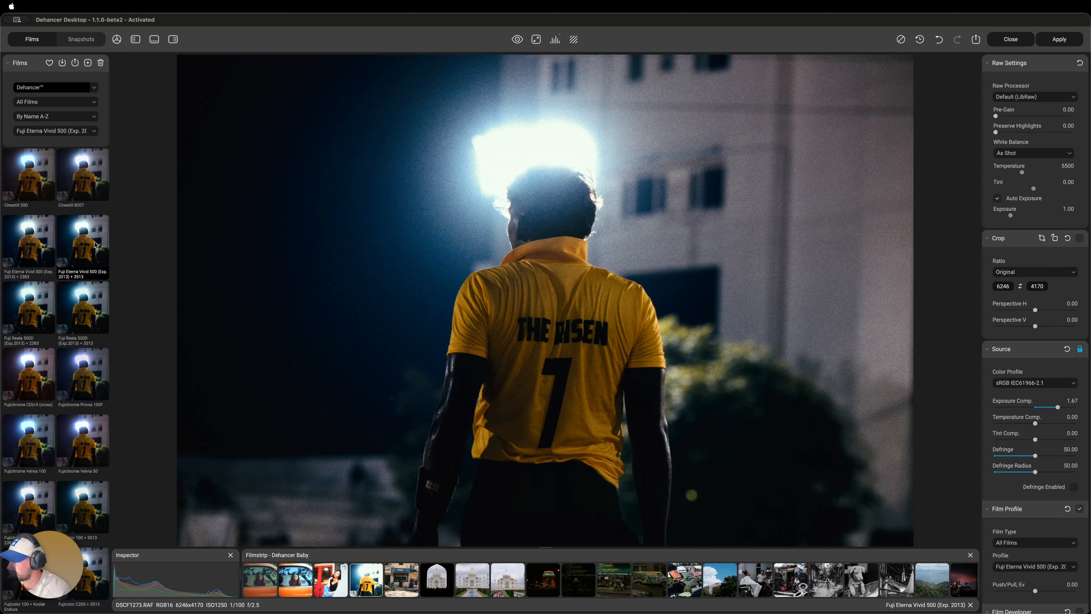
key(backslash)
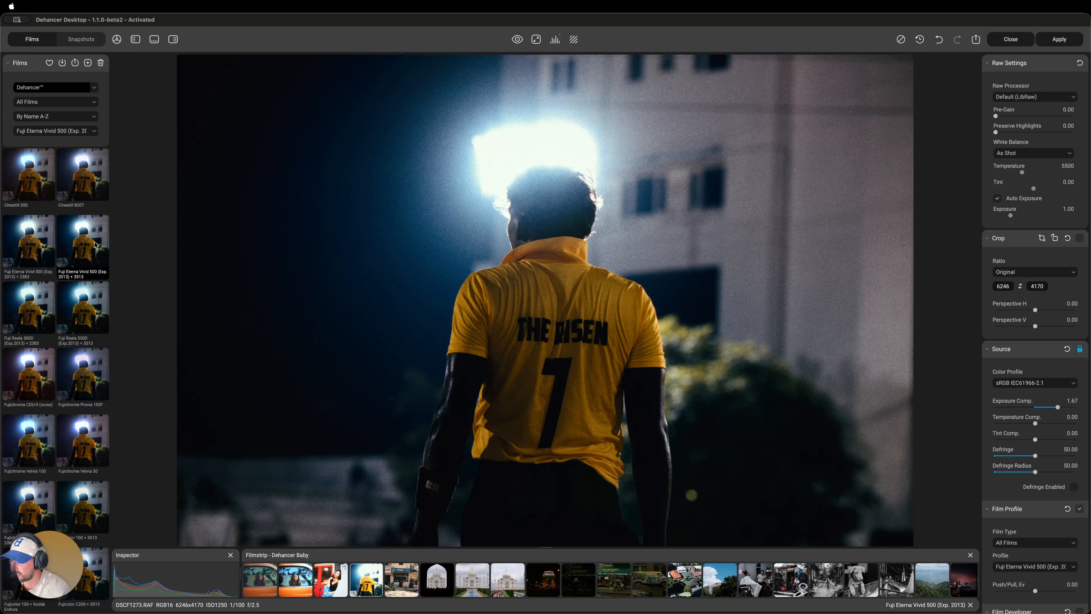
Try Fujicolor C200 + Kodak Endura, Fujicolor Print (Industrial) 400 + 3513 and Fujifilm FP-100c (Digital Intermediate) on the jersey photo.
scroll(98, 375, down, 5)
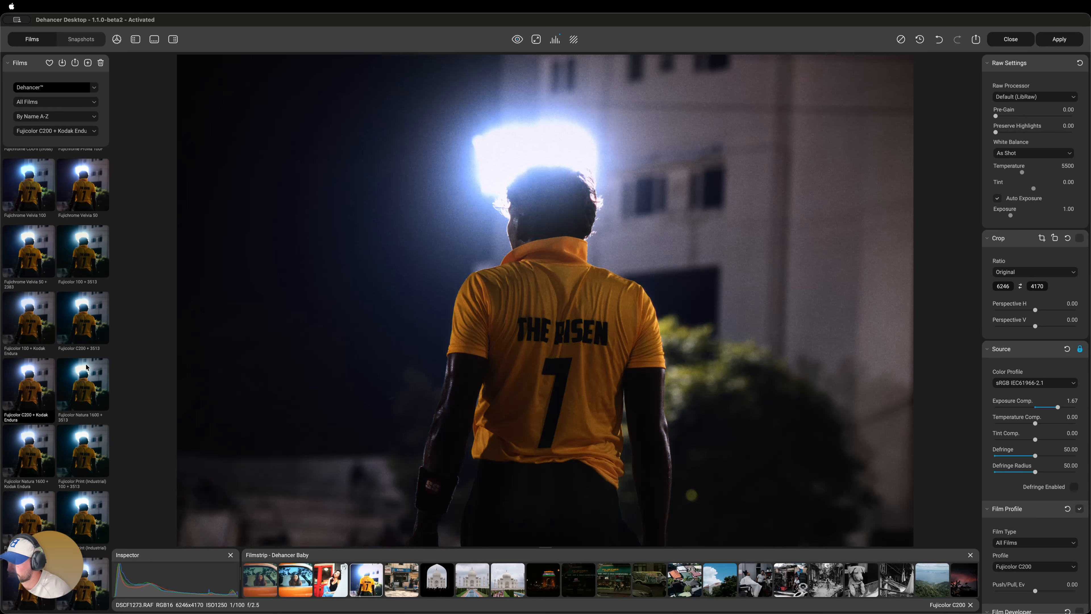
scroll(51, 379, down, 3)
click(88, 367)
scroll(87, 367, down, 2)
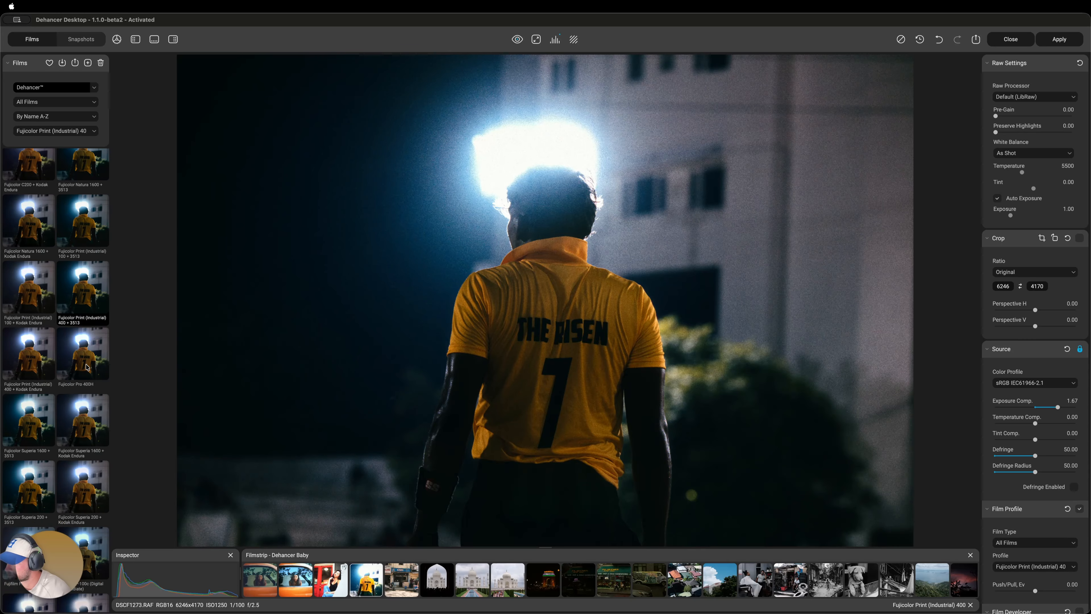
click(92, 424)
scroll(95, 419, down, 4)
scroll(98, 415, down, 4)
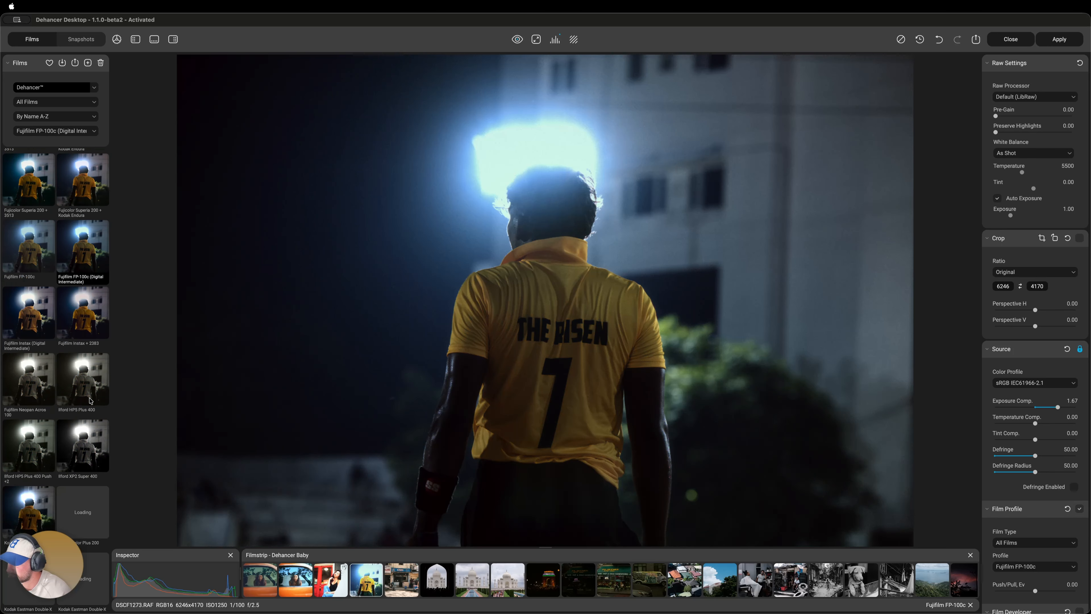
Compare the black-and-white films Ilford XP2 Super 400, Ilford HP5 Plus 400, Fujifilm Neopan Acros 100 and Ilford HP5 Plus 400 Push +2 on the jersey photo.
click(101, 413)
scroll(103, 413, down, 1)
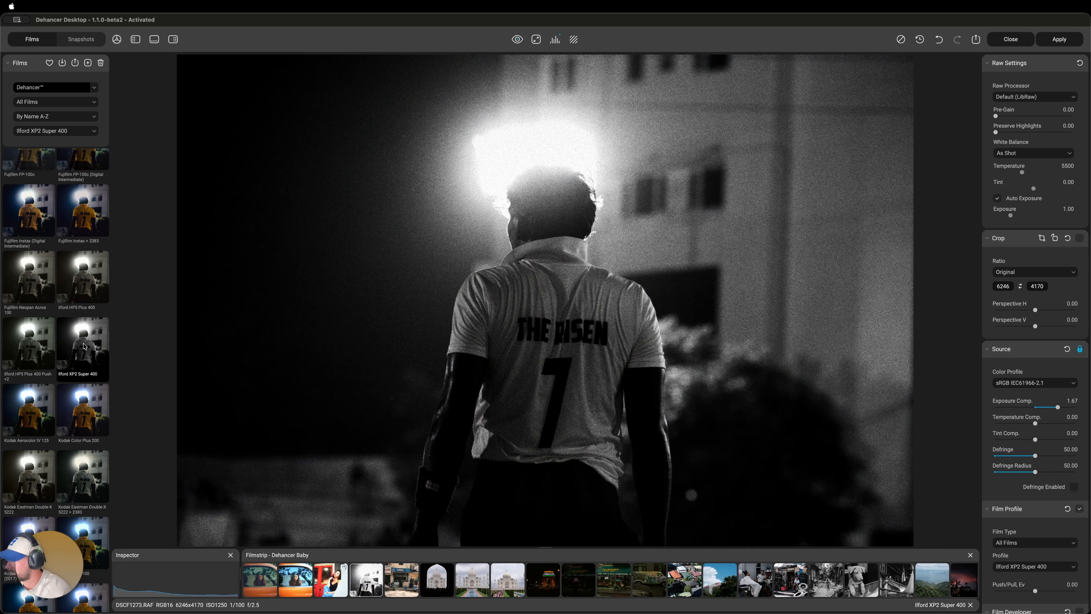
click(90, 284)
click(20, 284)
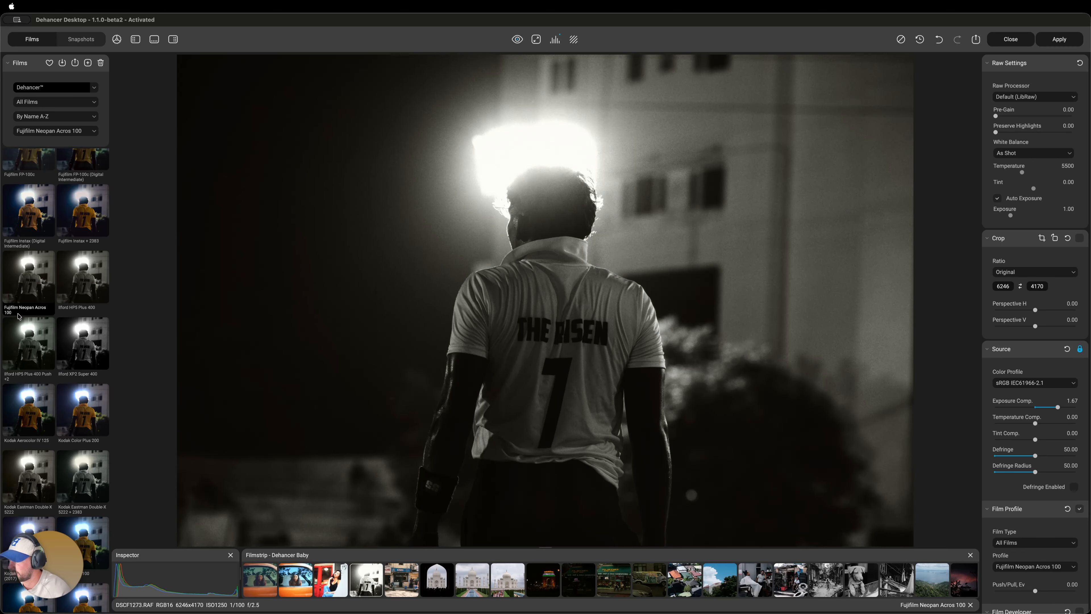
click(34, 340)
Apply Kodak Ektar 100 to the jersey photo and browse the other films in the list.
scroll(89, 356, down, 2)
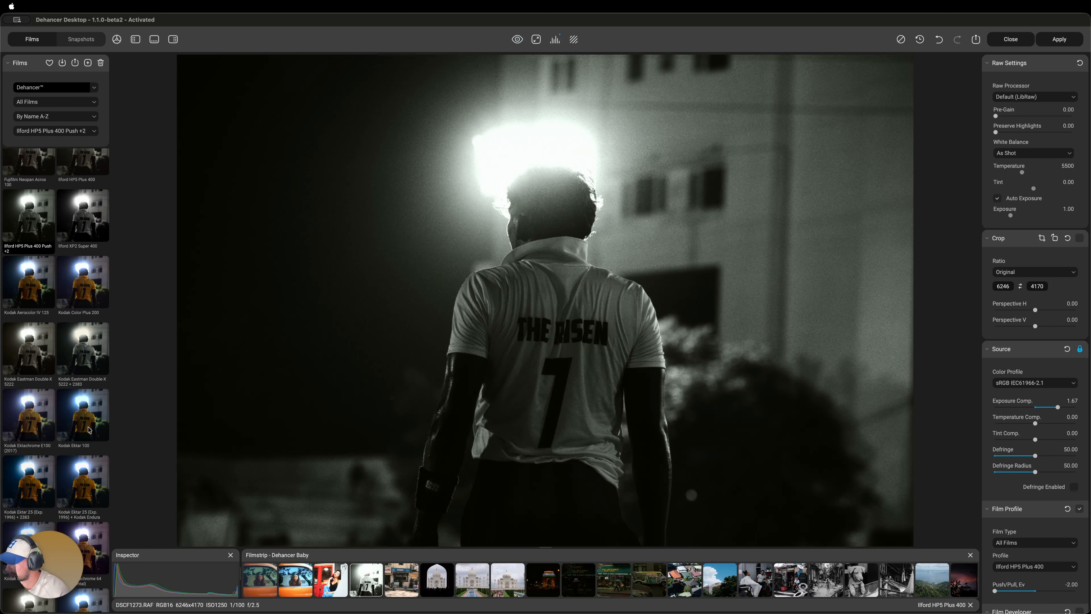
click(92, 427)
scroll(92, 427, down, 2)
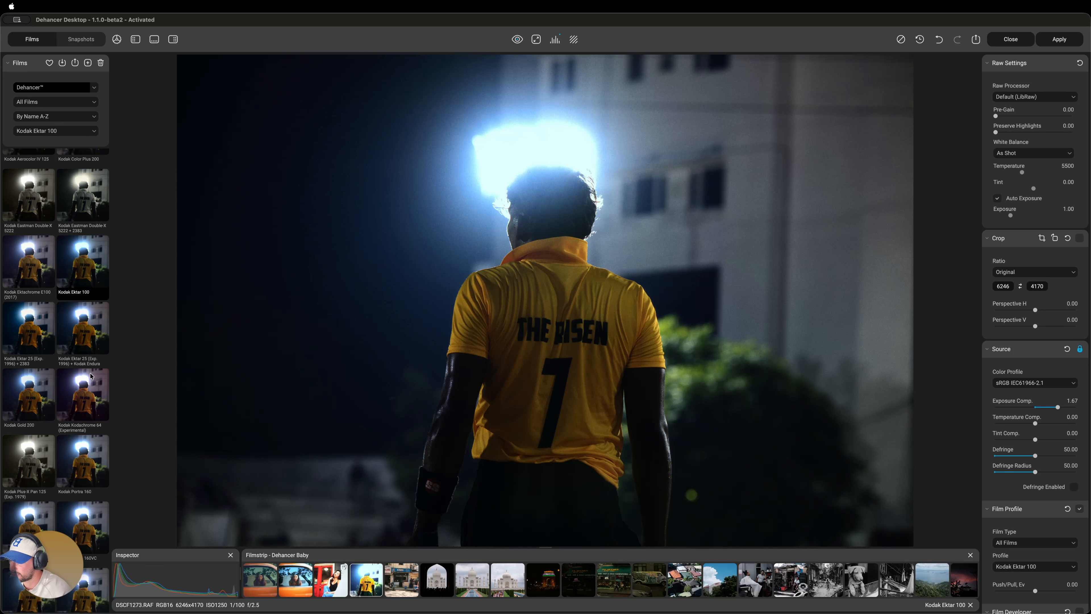
scroll(90, 376, up, 10)
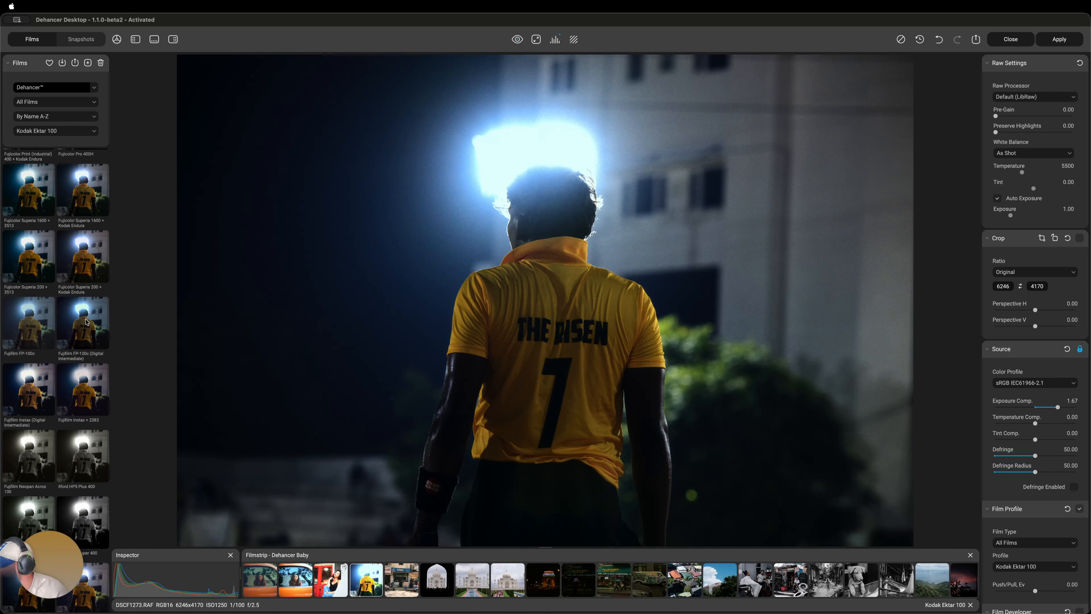
scroll(89, 371, down, 5)
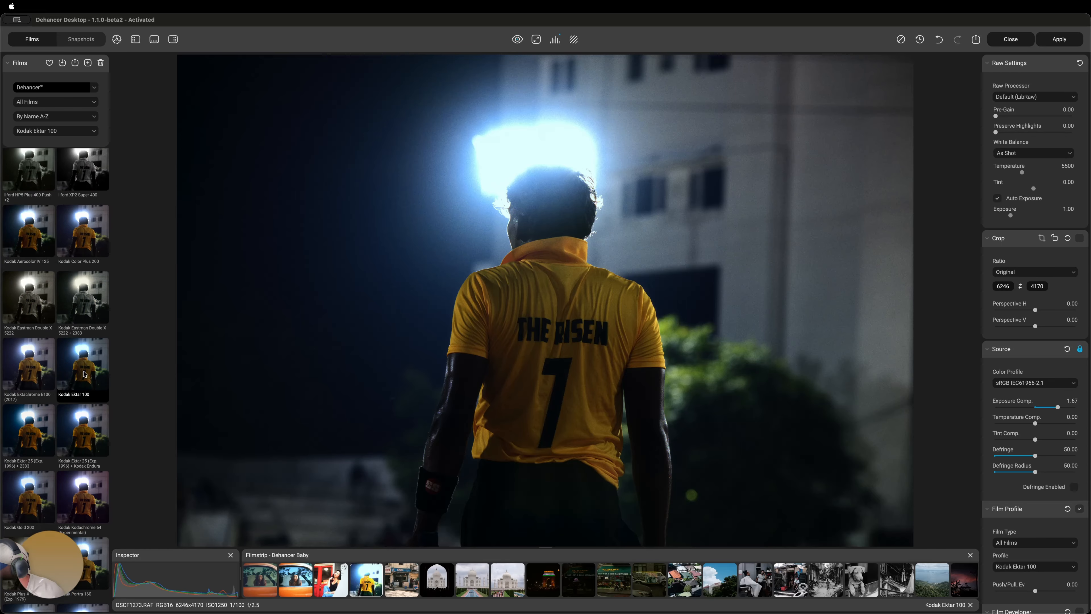
Mark the Kodak Ektar 100 film as a favourite.
right_click(86, 373)
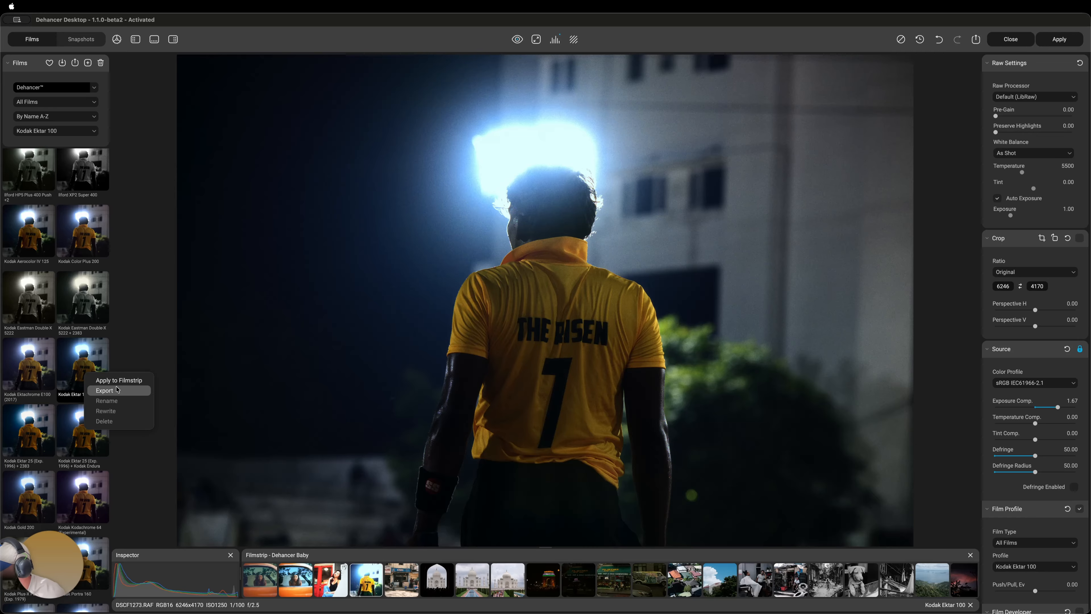
click(82, 122)
click(49, 63)
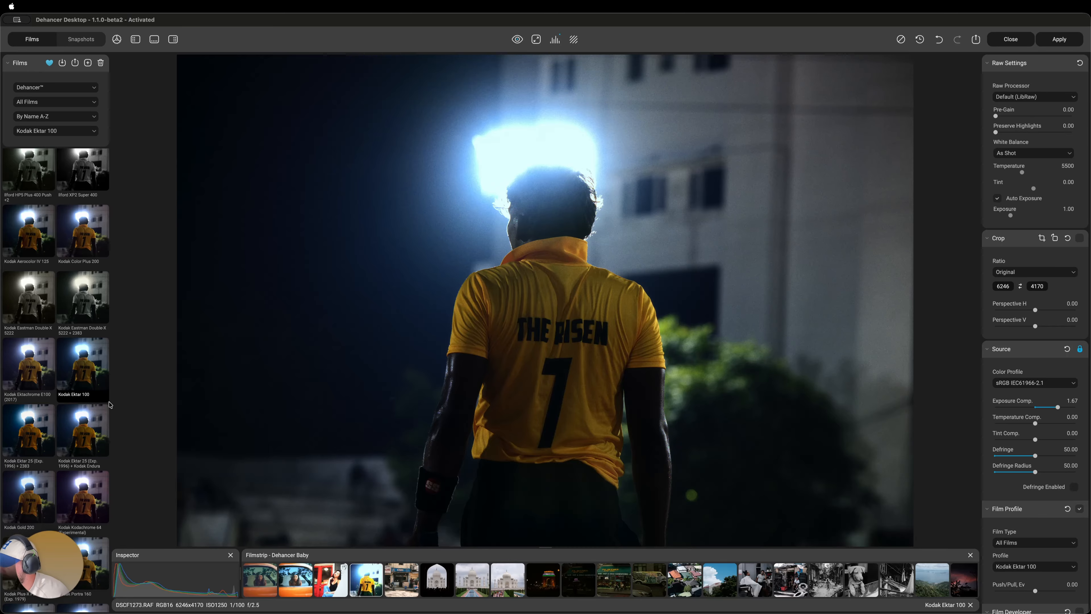
Try Kodak Ektar 25 (Exp. 1996) + Kodak Endura on the jersey photo and return to Kodak Ektar 100.
click(85, 439)
scroll(85, 439, down, 3)
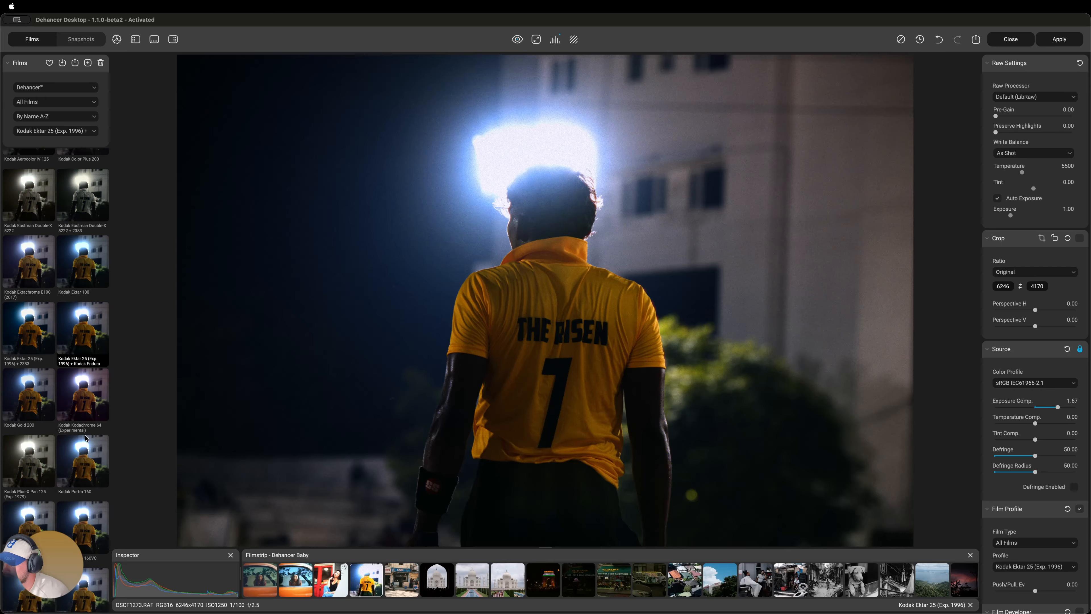
click(87, 295)
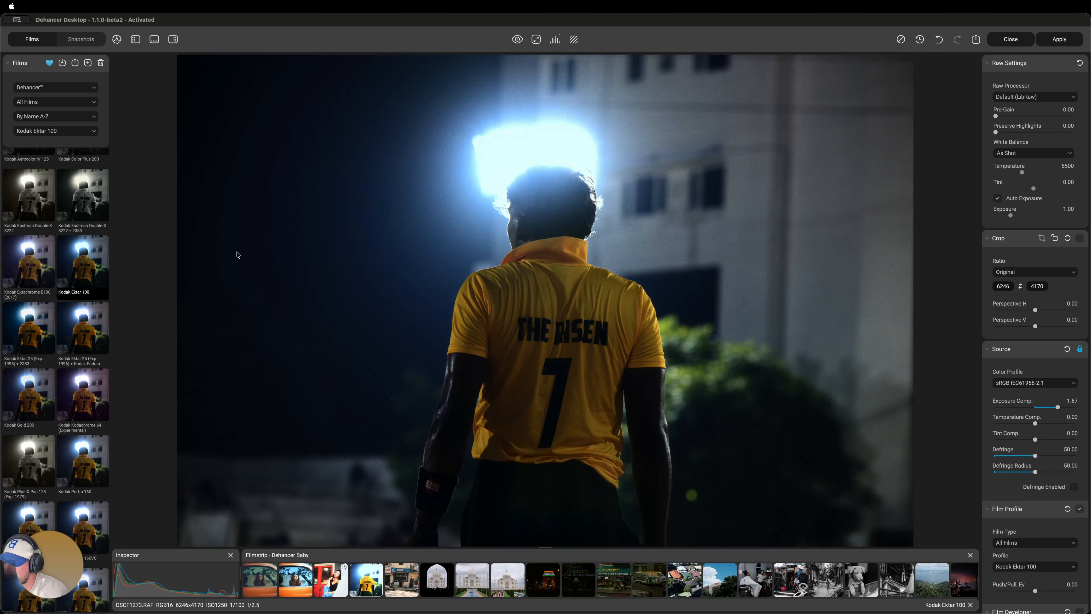
Compare the jersey photo with the Bloom effect switched off and on.
scroll(1031, 348, down, 5)
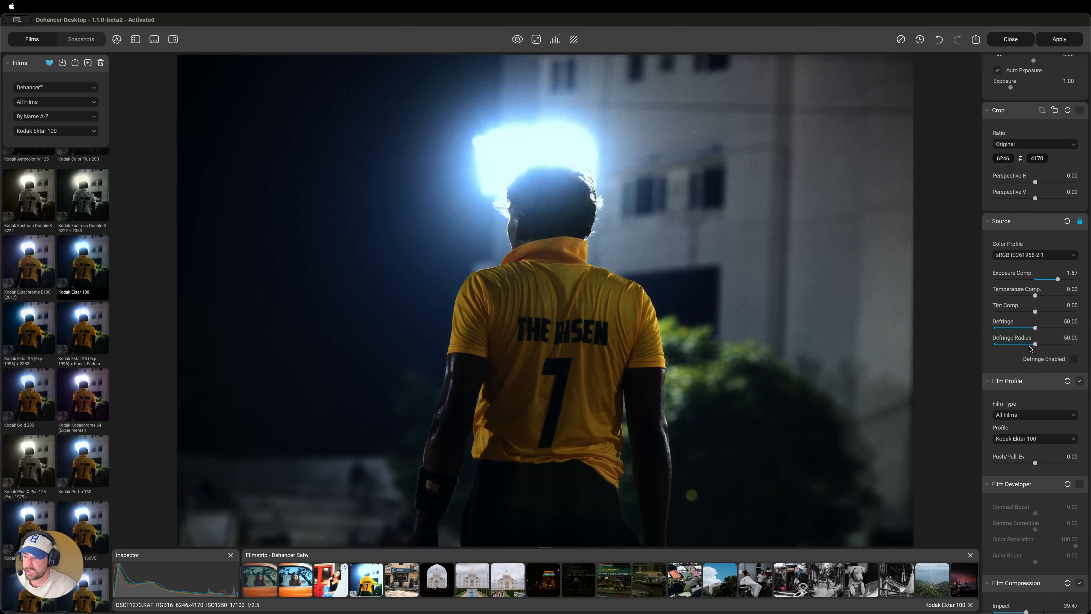
scroll(1031, 347, down, 18)
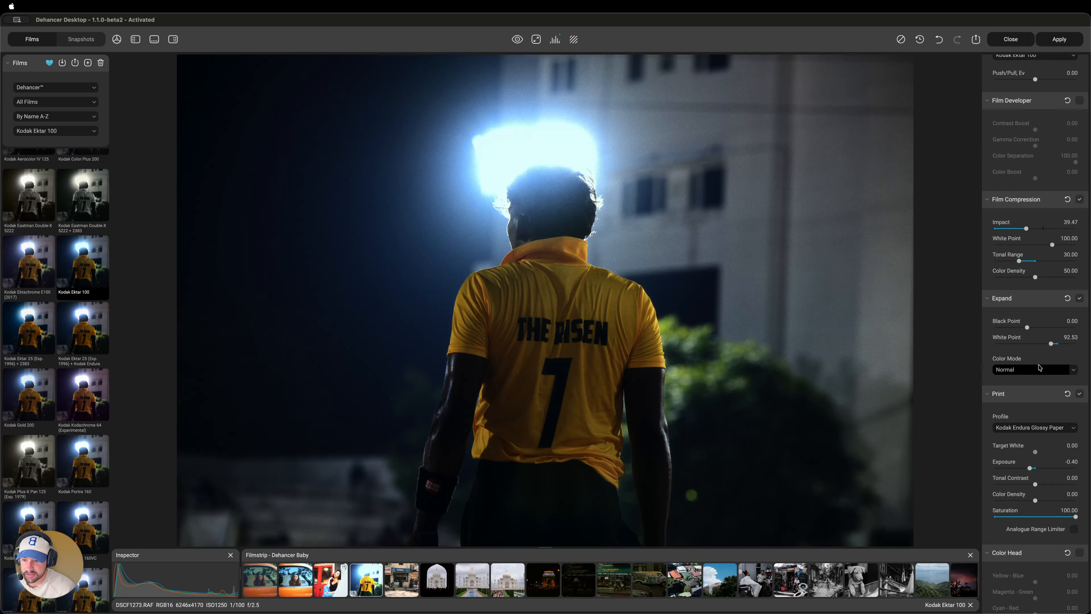
scroll(1042, 368, down, 15)
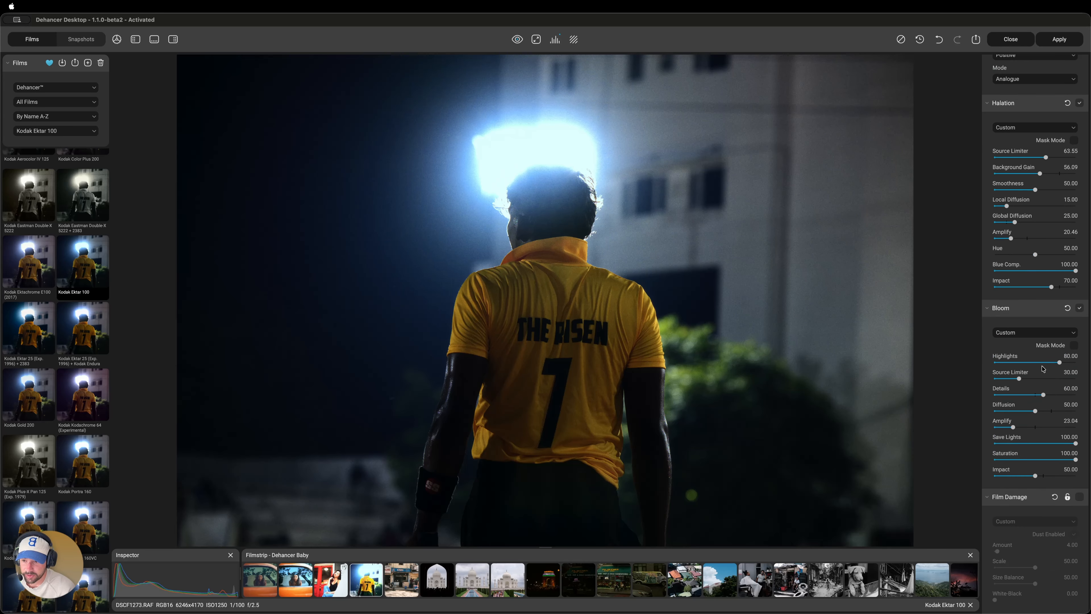
click(1080, 282)
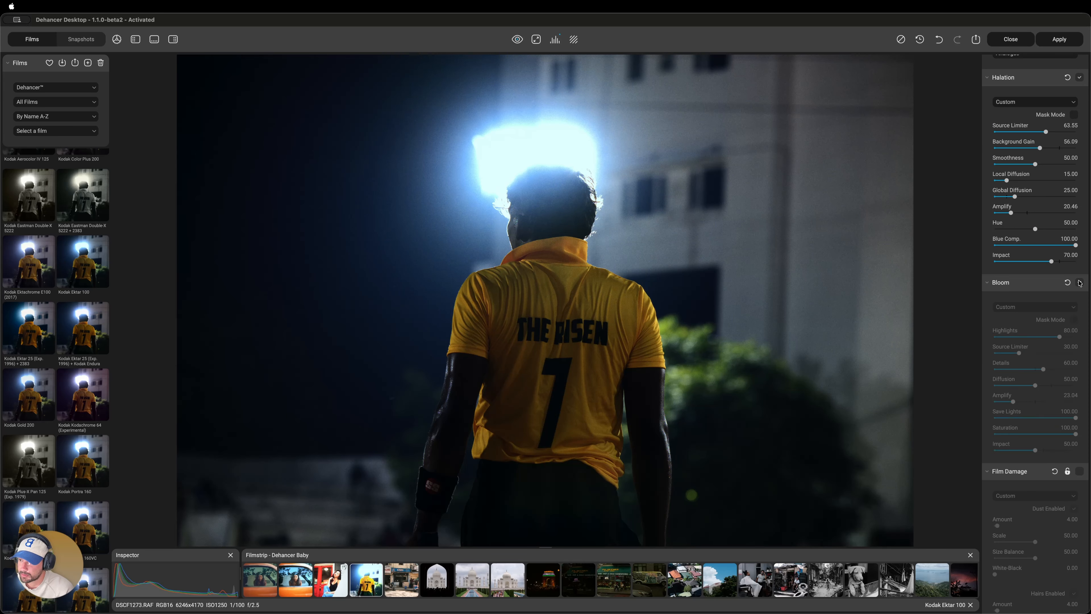
click(1080, 282)
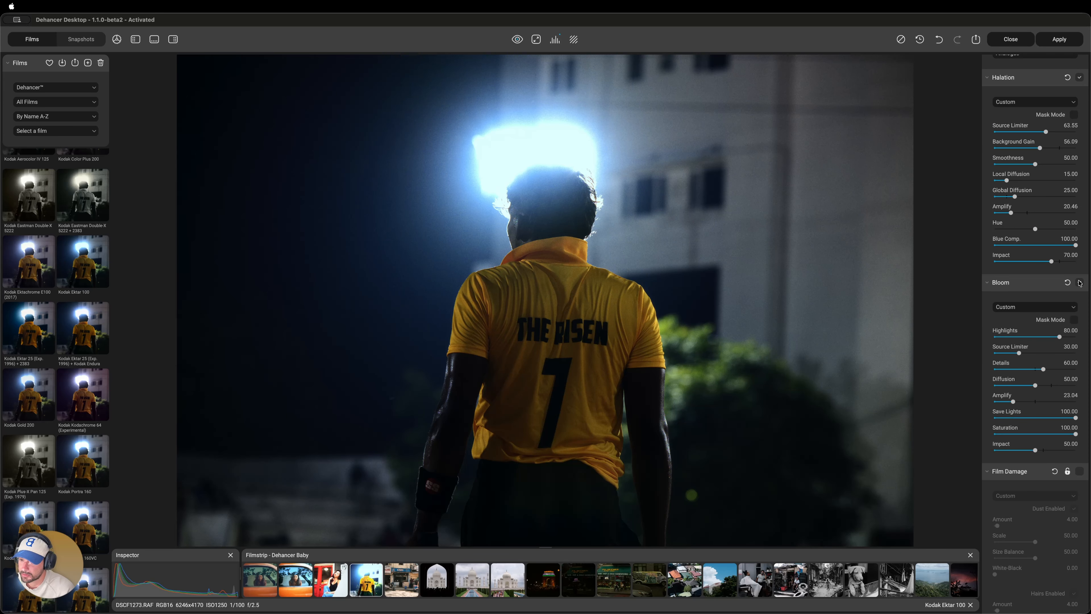
Try the 35 mm / Super 35 Bloom preset on the jersey photo and choose 8 mm / Super 8 instead.
click(1031, 307)
click(1031, 336)
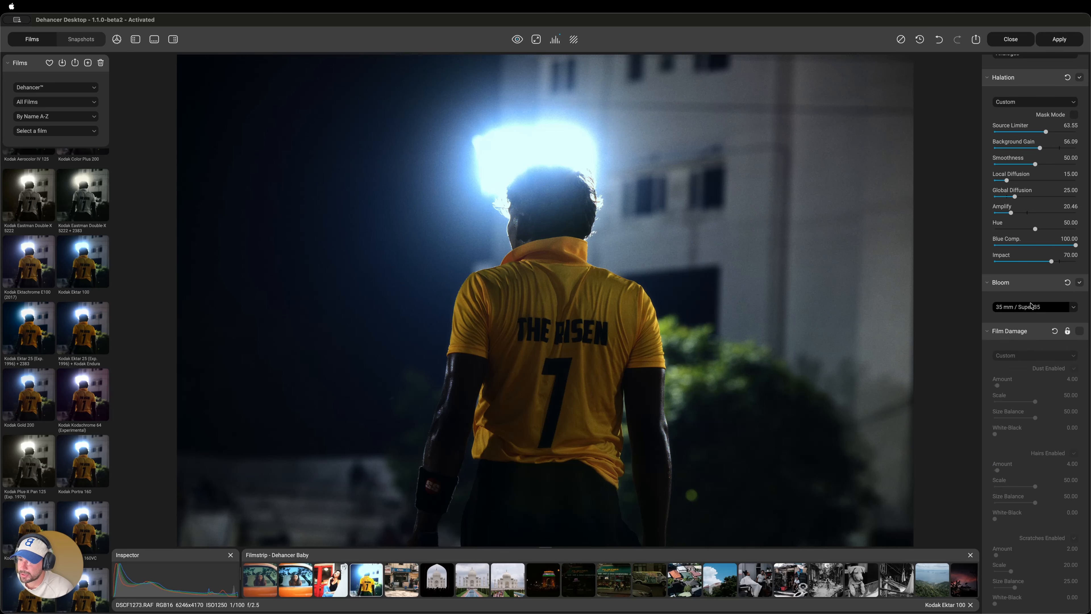
click(1027, 310)
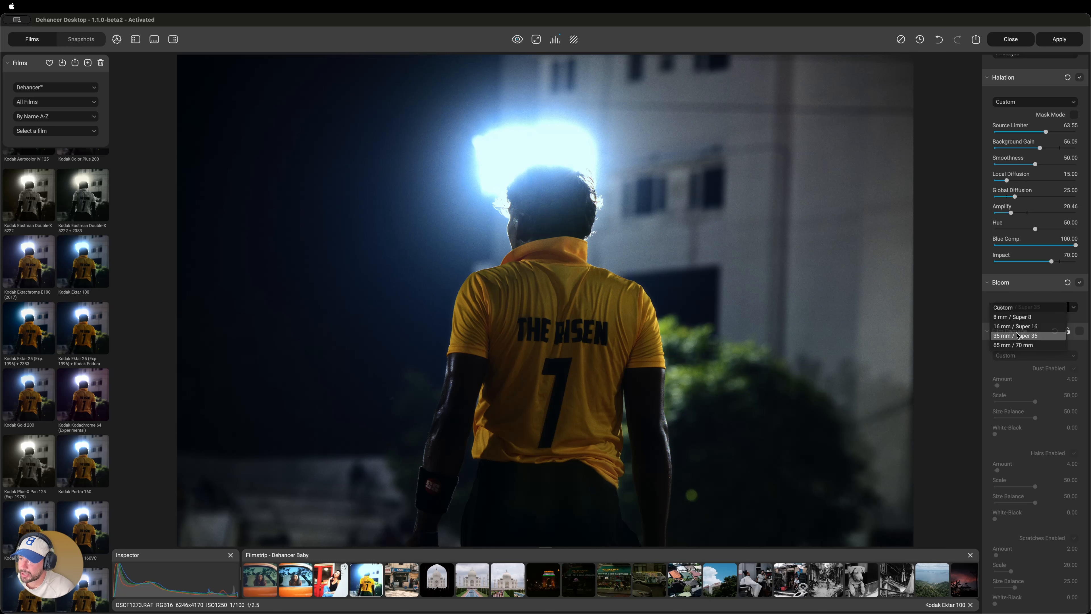
click(1017, 312)
click(1017, 313)
click(1014, 305)
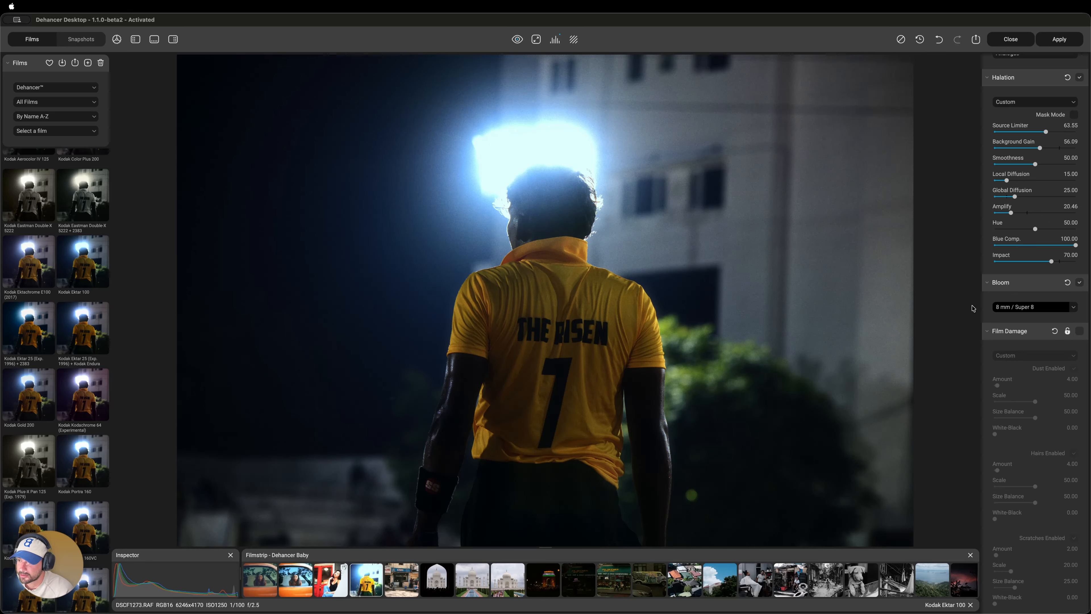
Compare the edited jersey photo repeatedly with its unedited original.
key(backslash)
key(backslash)
key(backslash)
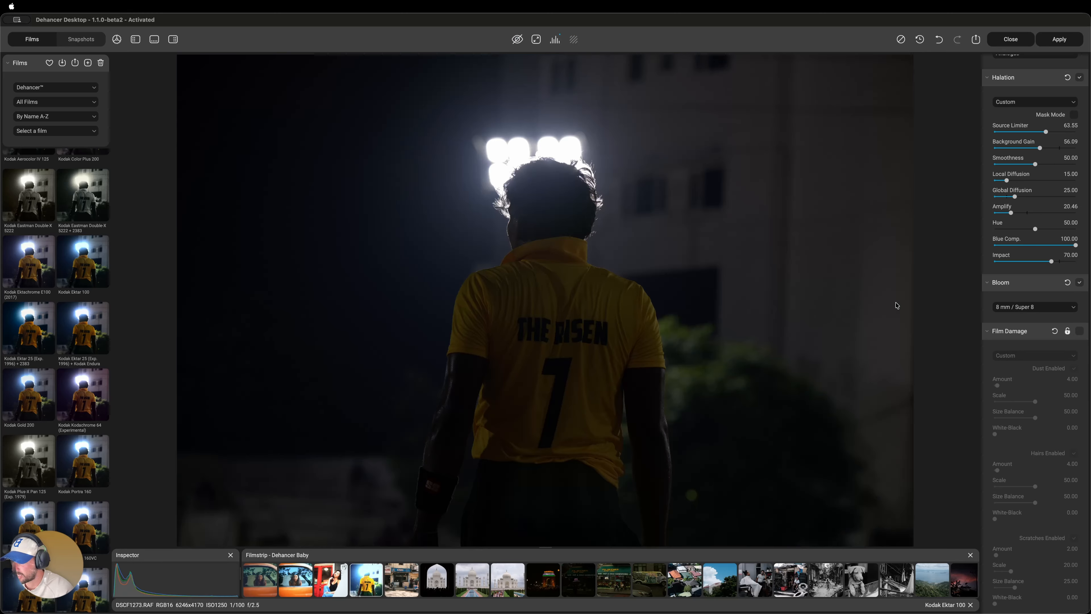
key(backslash)
key(backslash)
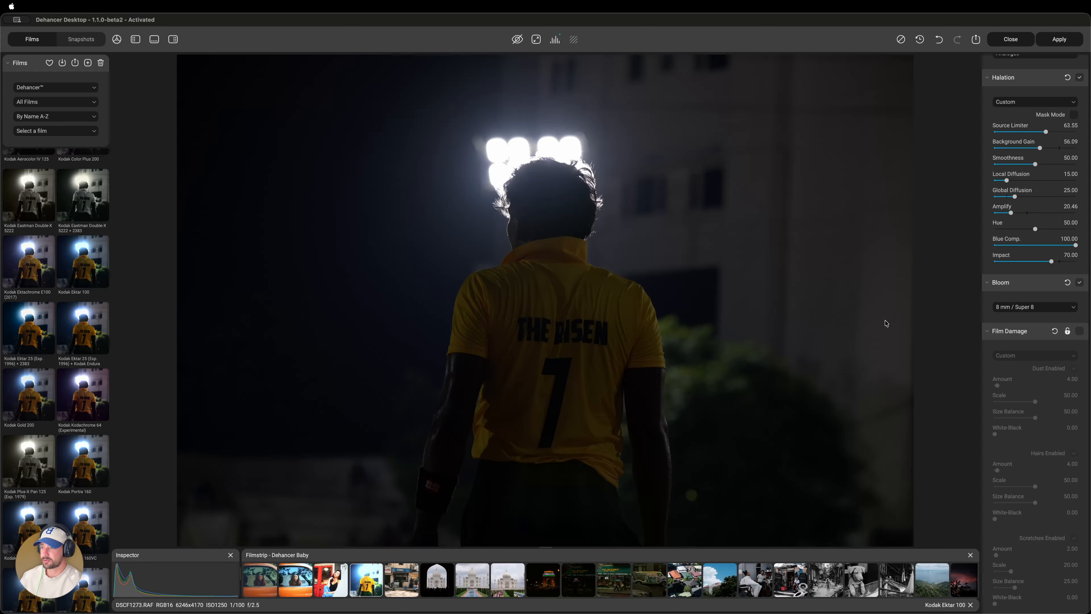
key(backslash)
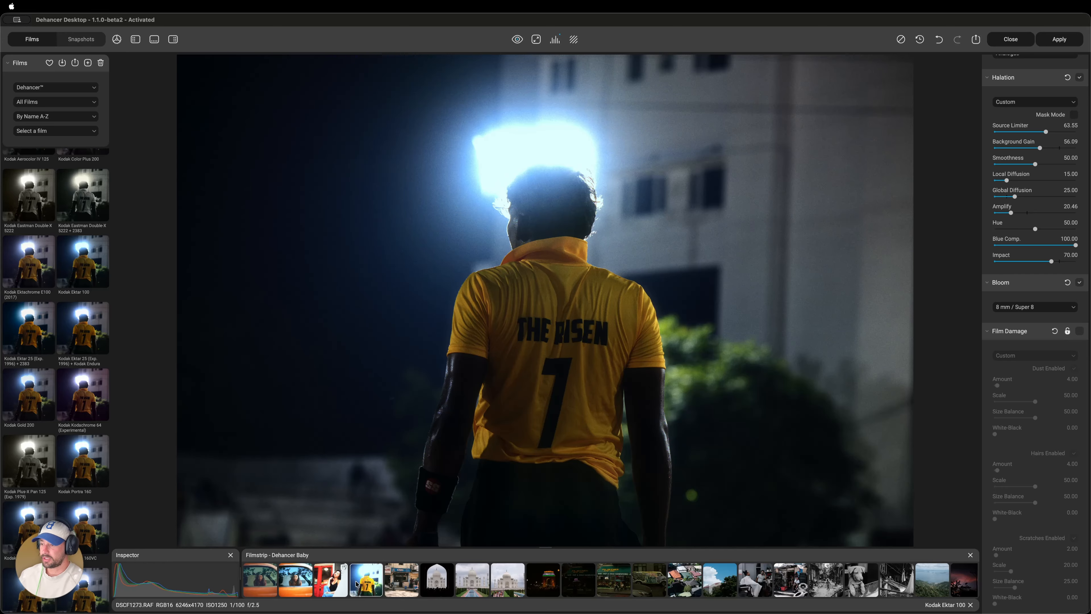
Open the photo of the Taj Mahal framed by a dark archway and apply Lomochrome Purple XR 100-400 ISO100.
click(436, 580)
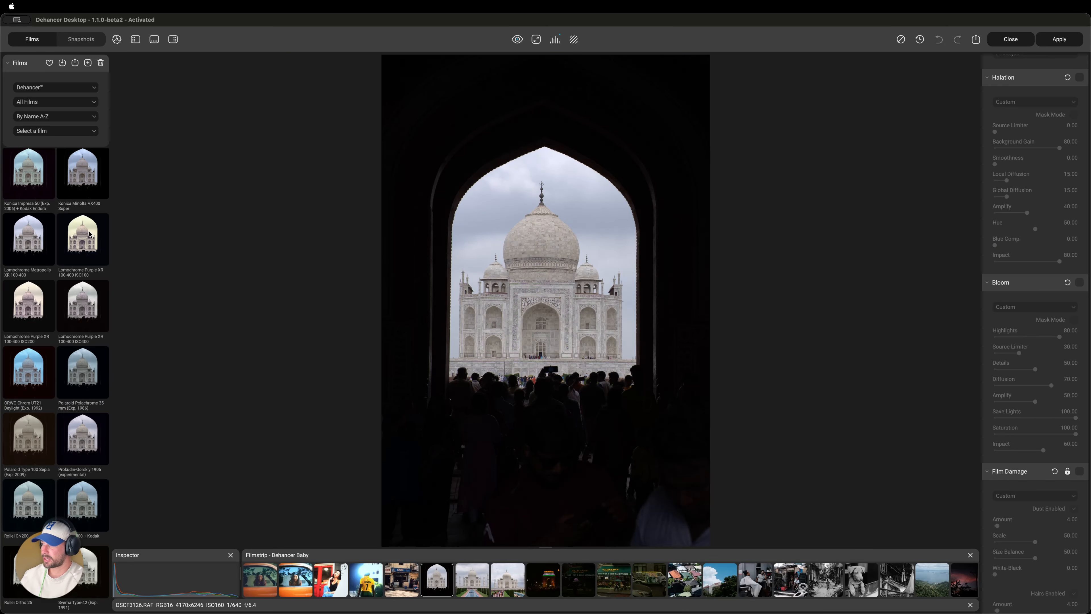
click(87, 242)
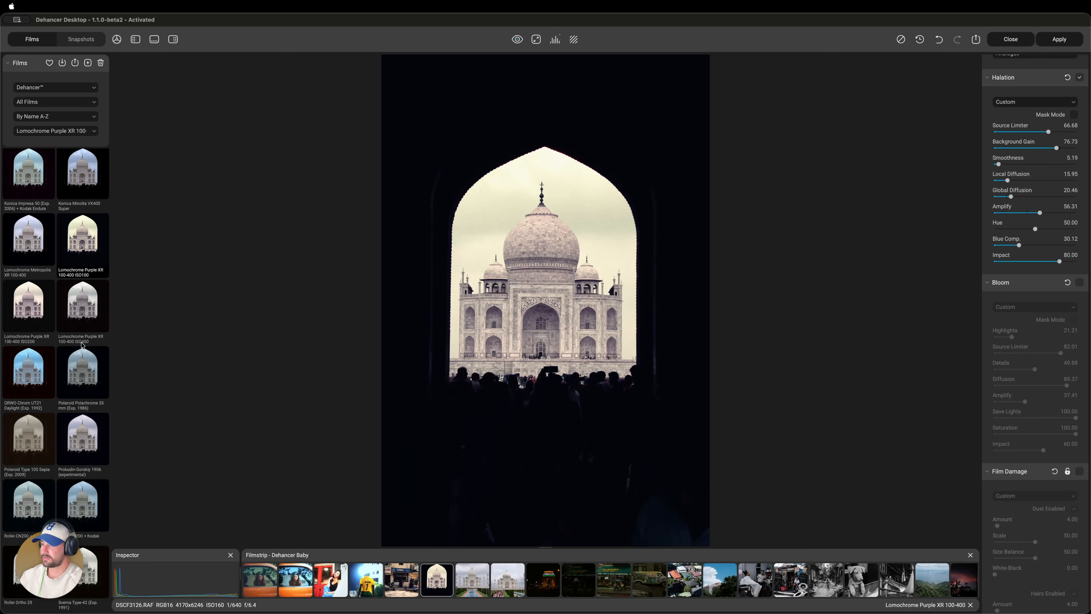
scroll(79, 427, up, 10)
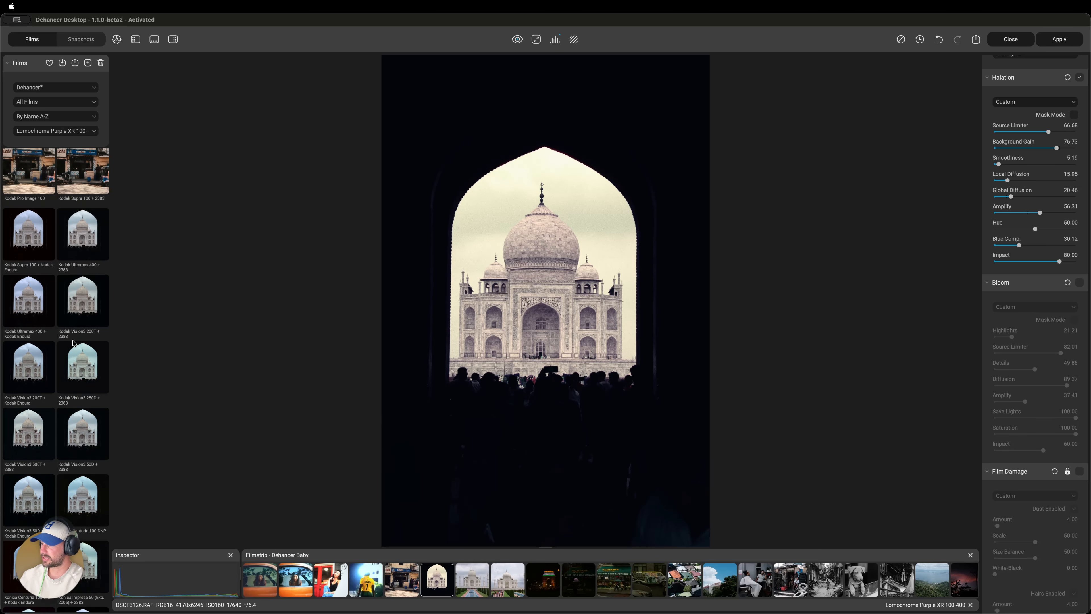
Open the Taj Mahal photo with the reflecting pool, set its Source Exposure Comp. to 0.63 and lock the Source settings.
click(489, 576)
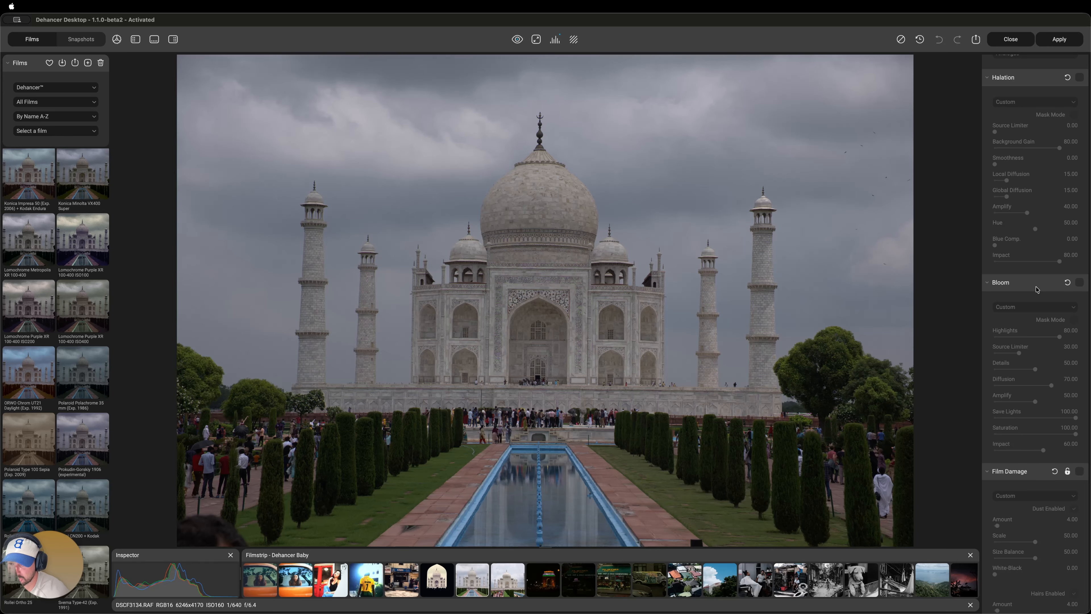
scroll(1035, 291, up, 15)
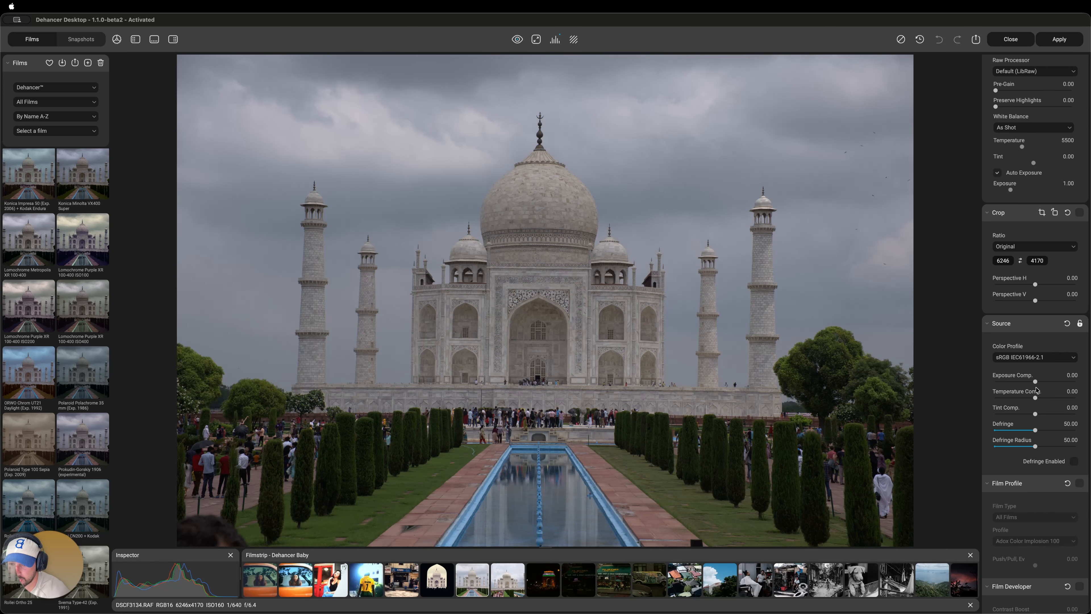
drag(1036, 381, 1045, 383)
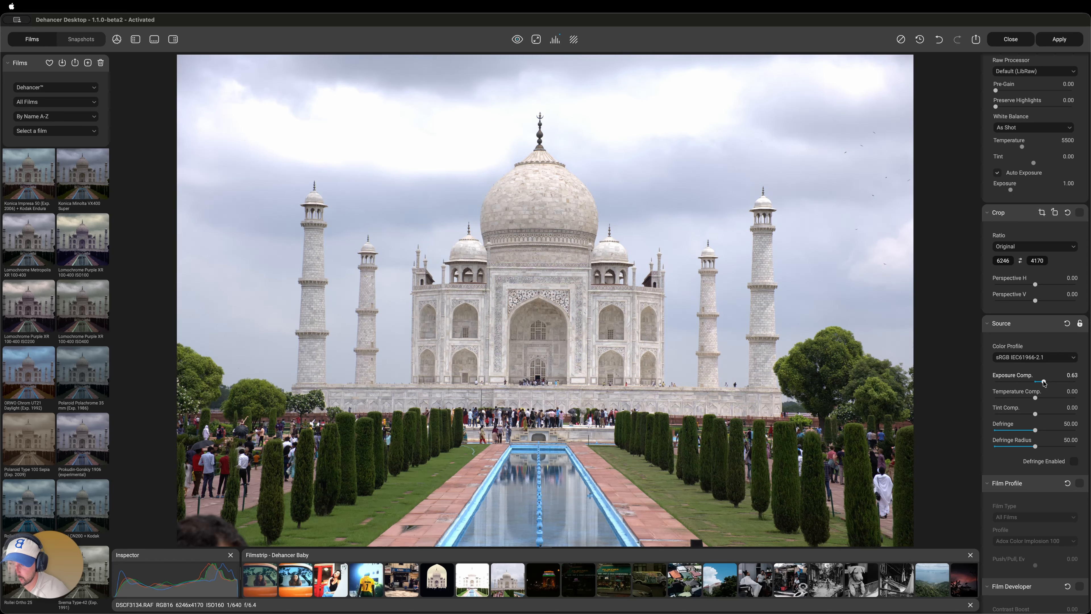
click(1080, 323)
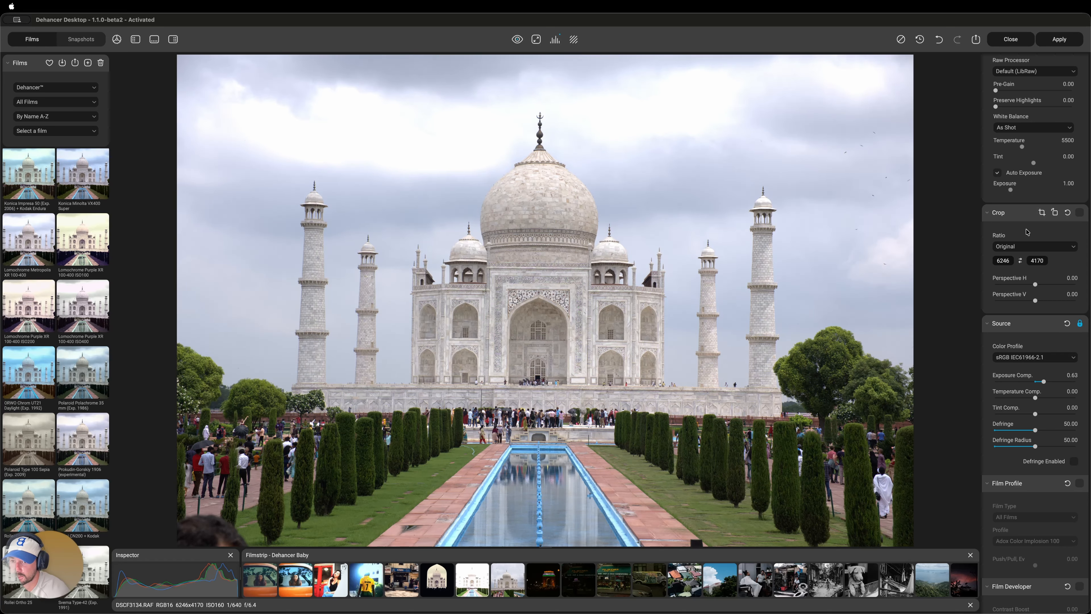
Toggle the Taj Mahal preview between 1:1 and fitted view and look through the adjustment settings.
scroll(1027, 232, up, 1)
scroll(1024, 353, down, 1)
scroll(1024, 327, up, 1)
click(538, 40)
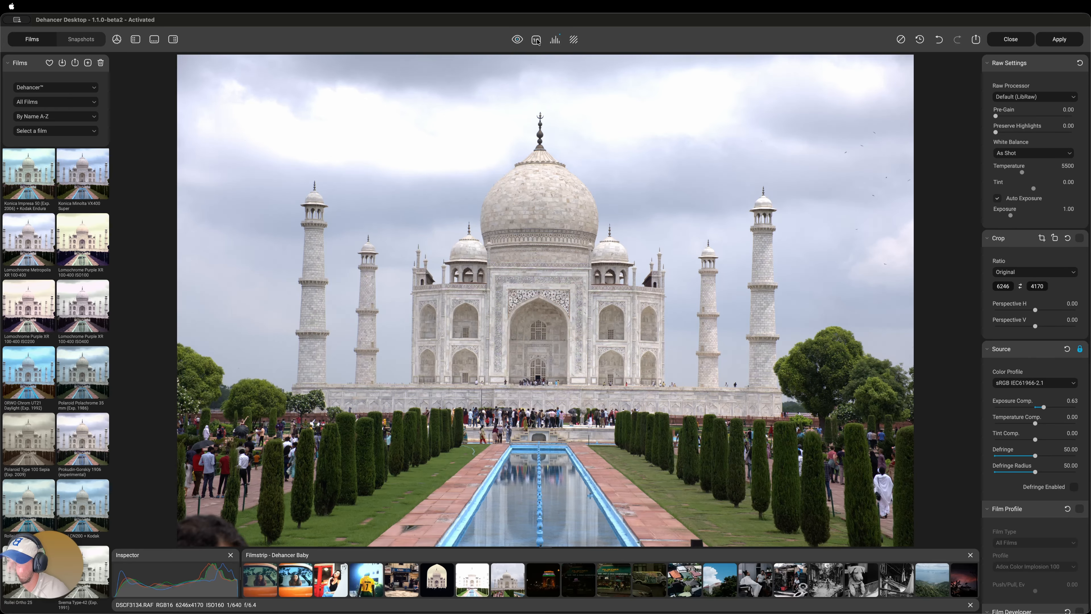
click(537, 41)
click(537, 41)
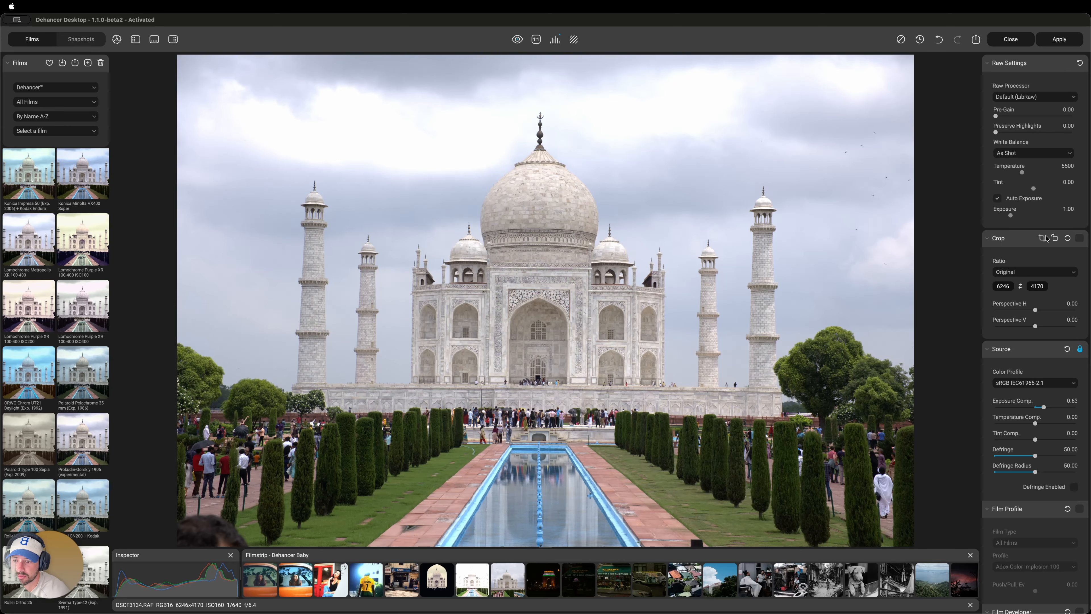
scroll(1047, 238, down, 10)
scroll(1049, 230, up, 10)
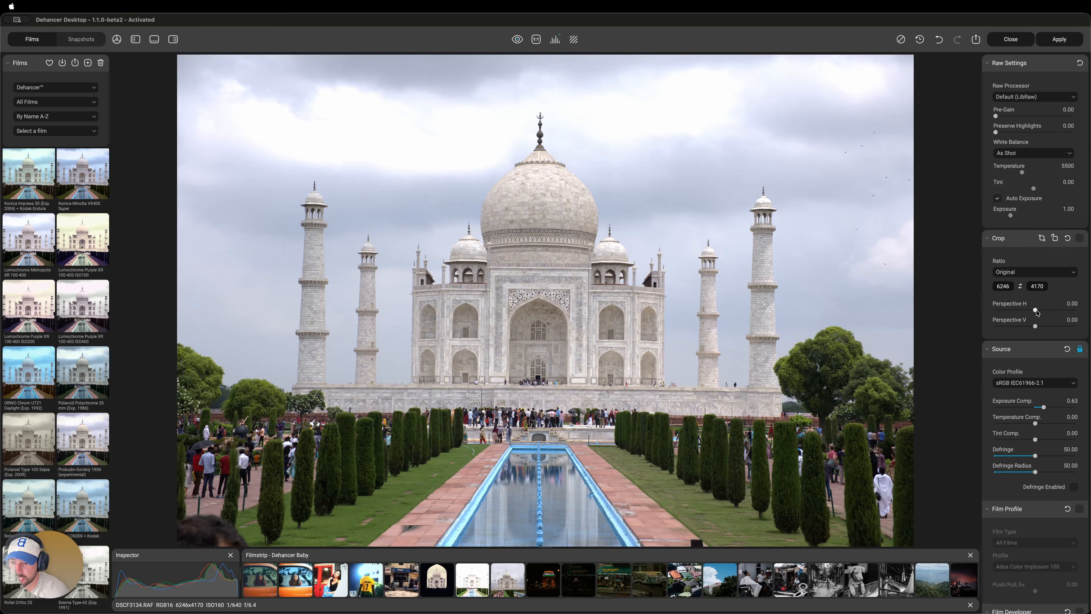
Try a Perspective H correction of -6.42 on the Taj Mahal photo and reset the crop settings.
drag(1037, 312, 1033, 312)
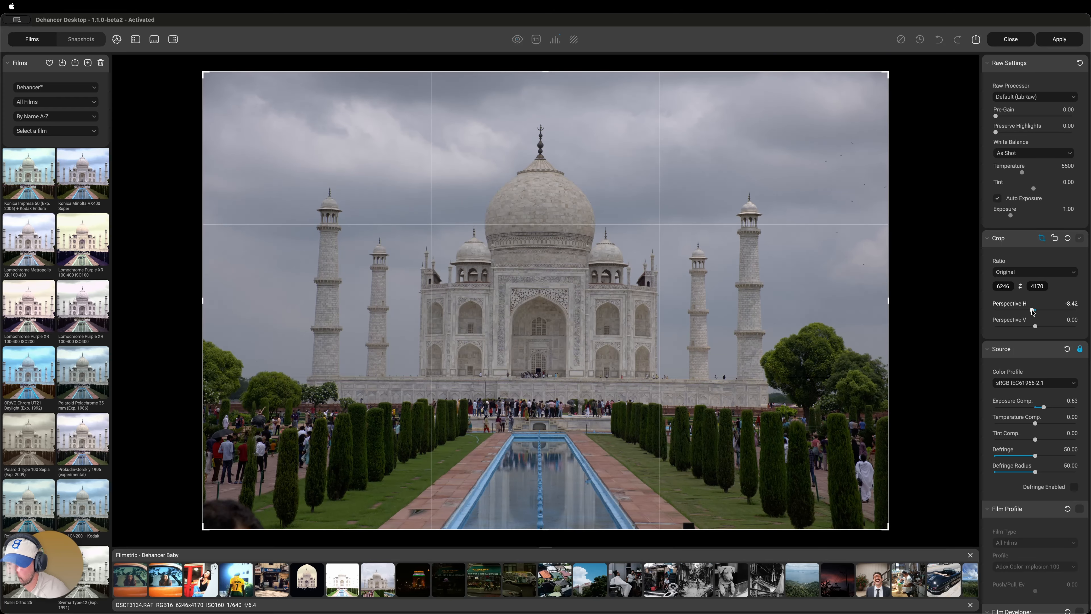
double_click(1033, 310)
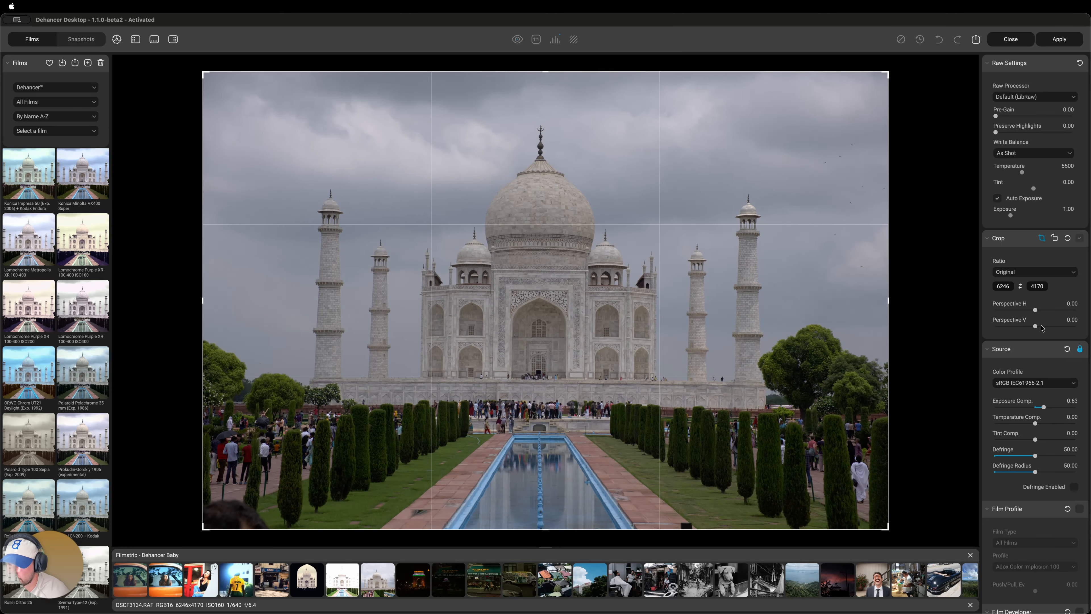
click(1068, 239)
Rotate the Taj Mahal photo through a full turn in 90-degree increments and leave crop mode.
click(1057, 239)
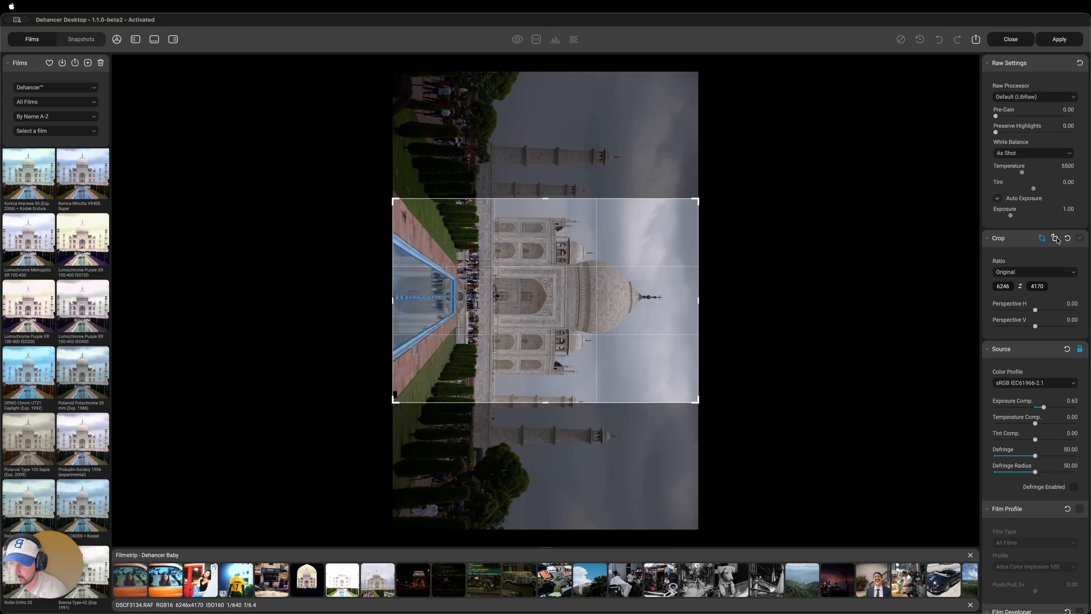
click(1056, 239)
click(1056, 239)
click(1056, 239)
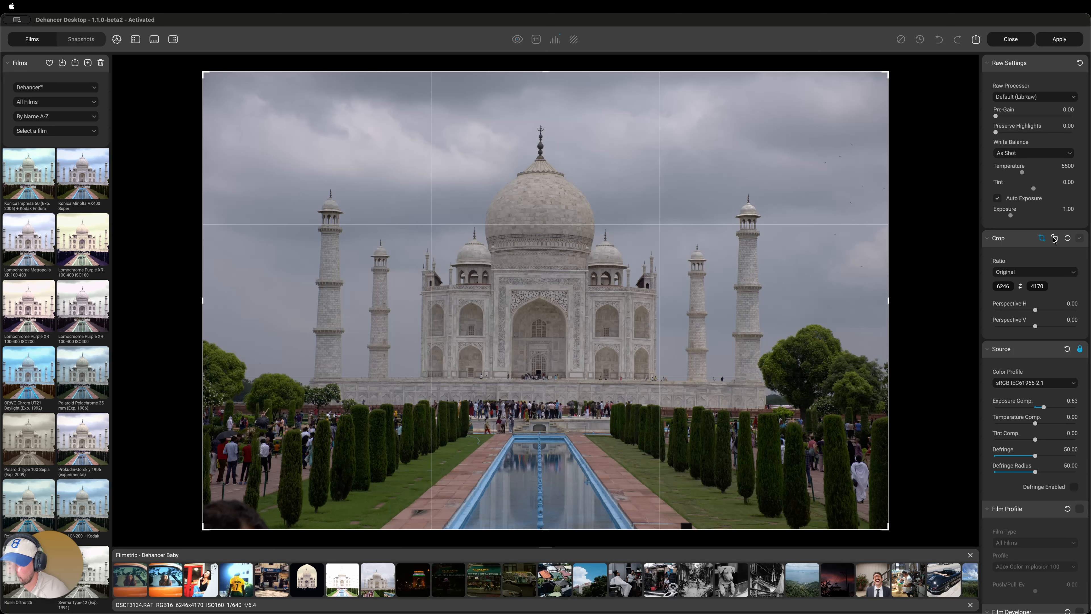
click(1043, 238)
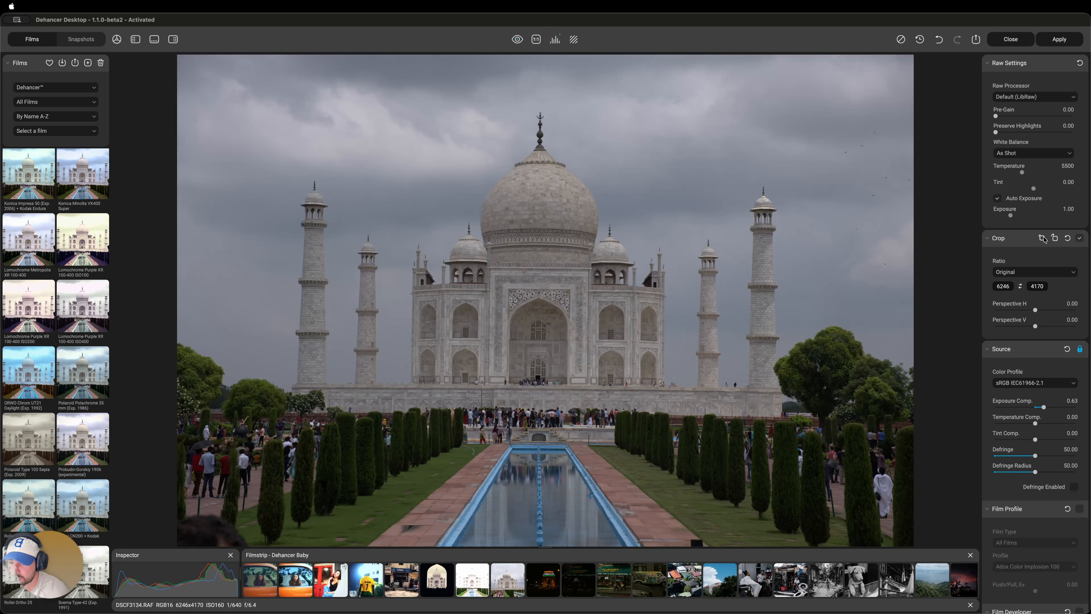
Tilt the Taj Mahal photo slightly counter-clockwise in crop mode and accept the rotation.
click(1043, 238)
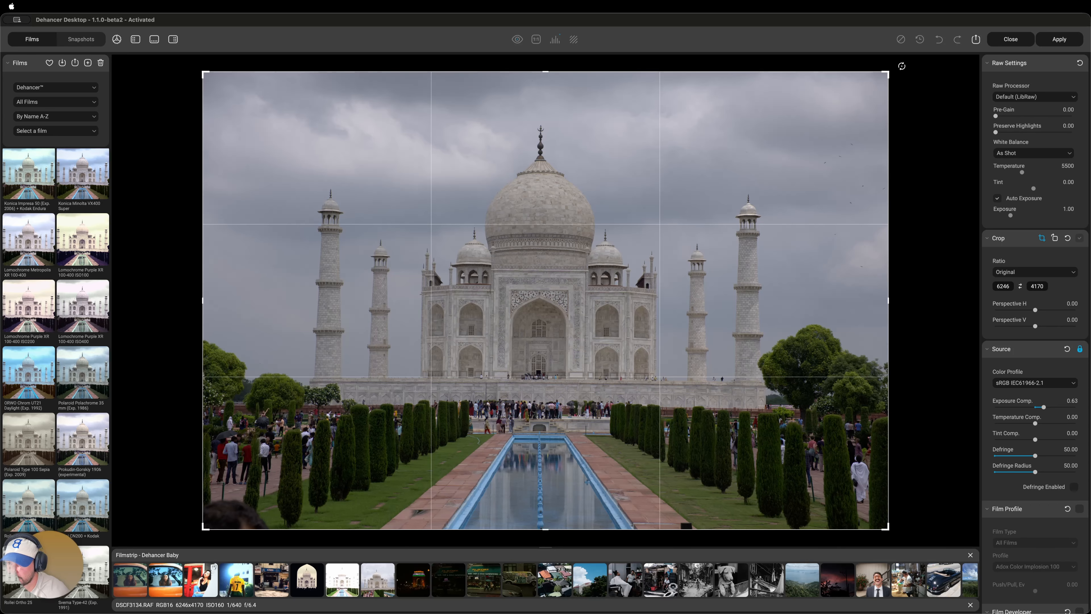
drag(902, 65, 900, 62)
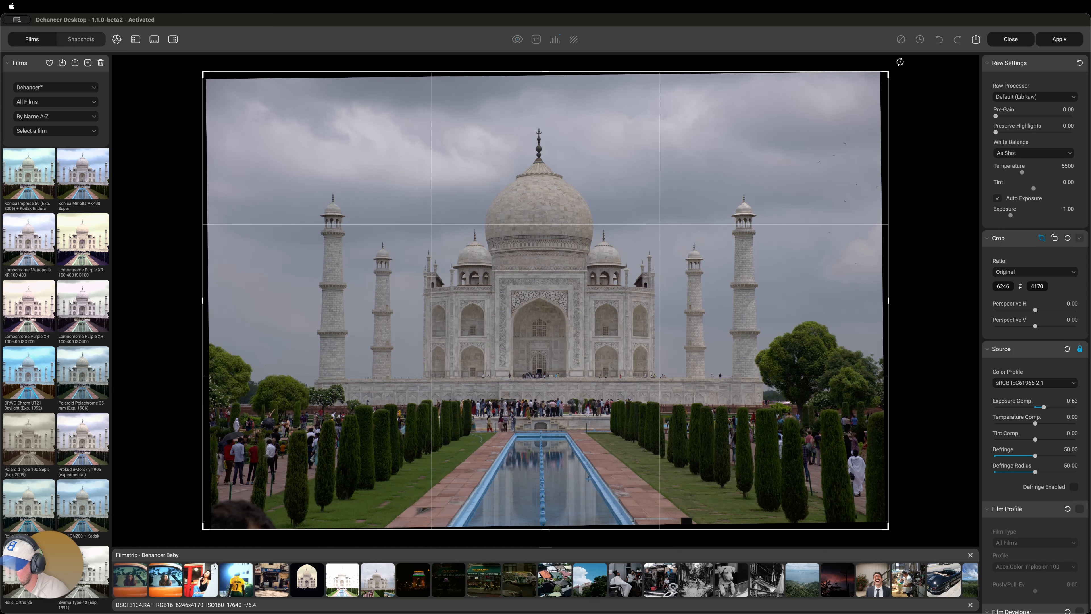
click(1041, 238)
Apply the Fujicolor Natura 1600 + 3513 film to the Taj Mahal reflecting pool photo.
scroll(1042, 314, down, 3)
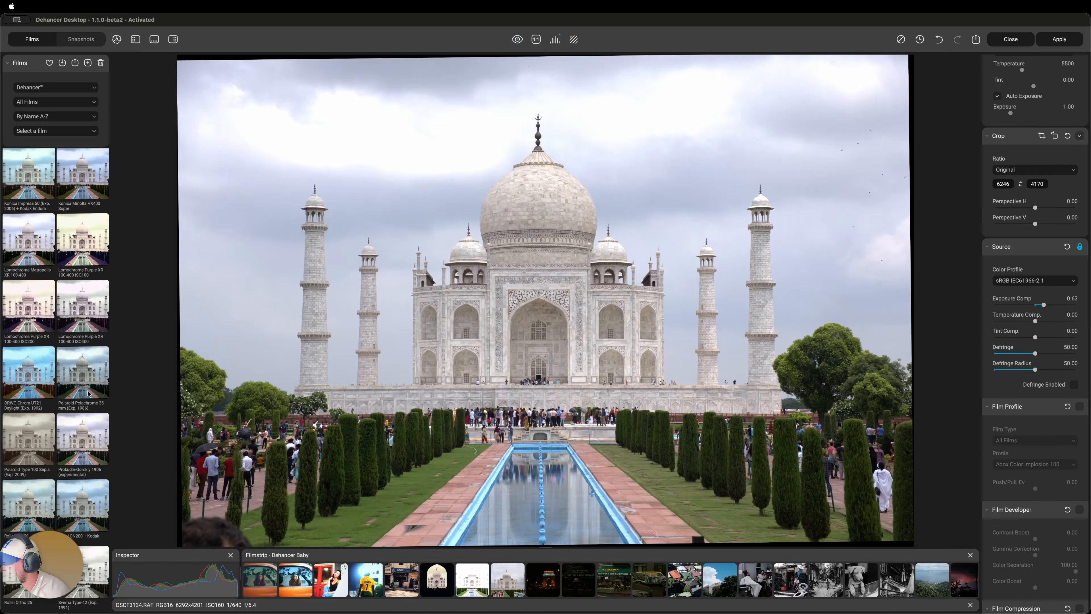
scroll(90, 392, up, 5)
scroll(89, 392, up, 10)
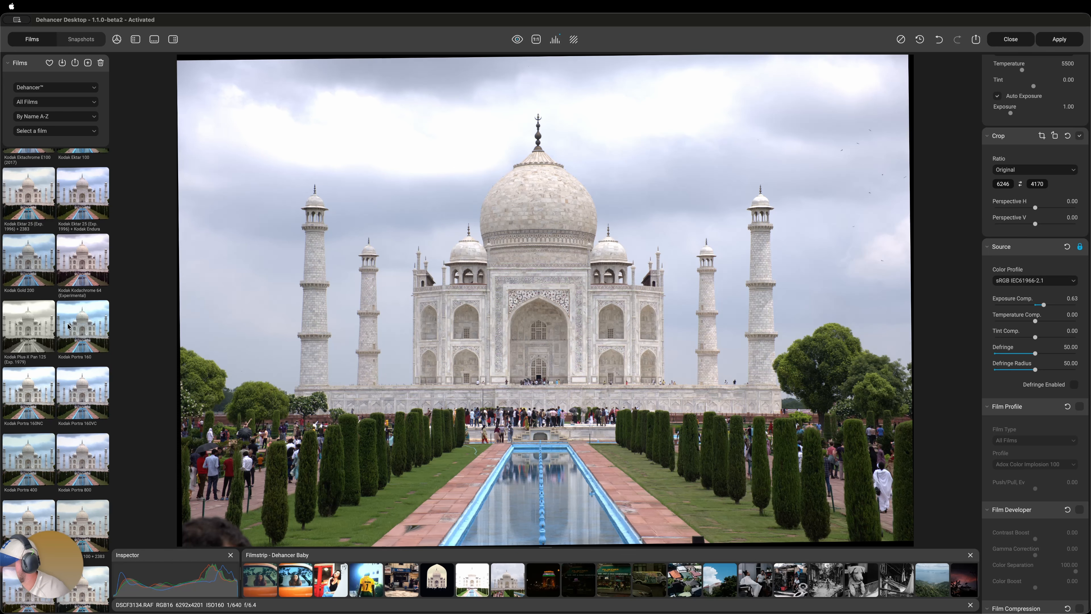
scroll(76, 308, up, 10)
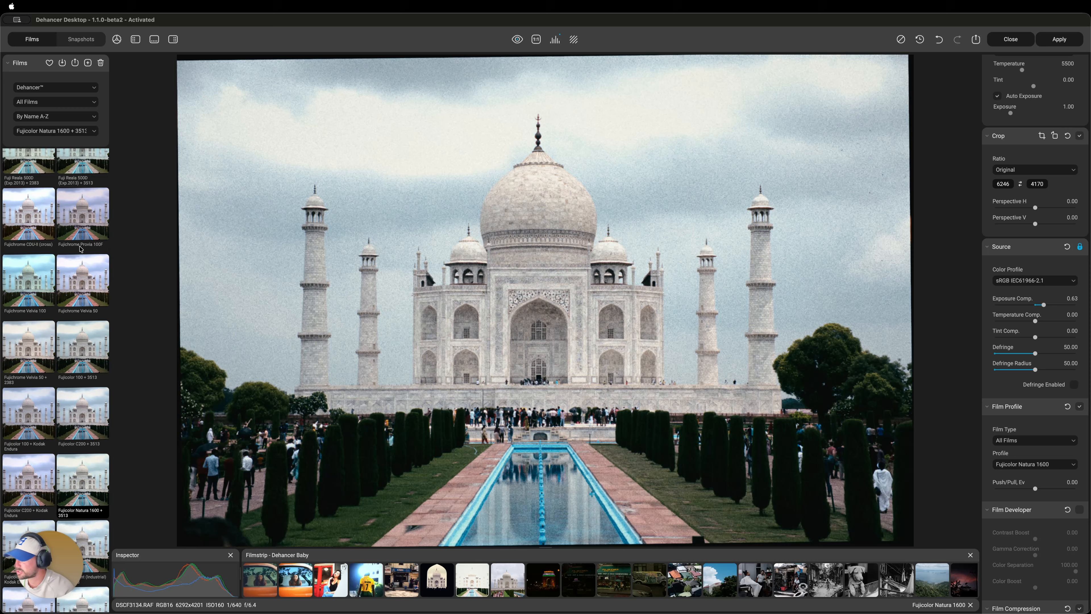
Try Fujichrome Velvia 50, Fuji Eterna Vivid 500, Agfa Scala 200x and Agfacolor XRS 200 on the Taj Mahal photo, finishing with Agfa Chrome RSX II 200.
click(79, 289)
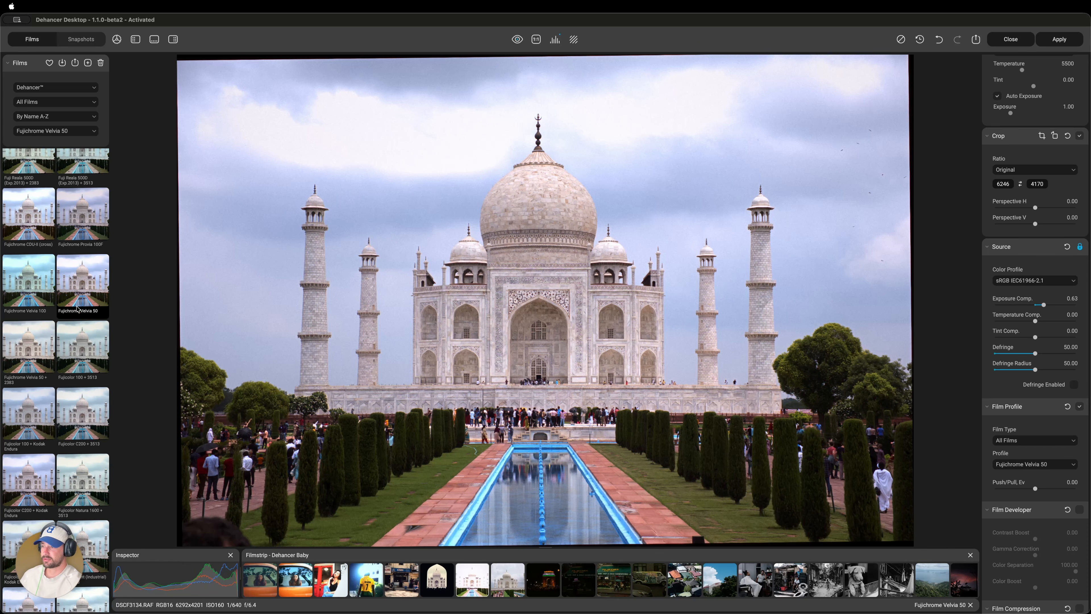
scroll(81, 284, up, 4)
click(95, 273)
scroll(96, 273, up, 3)
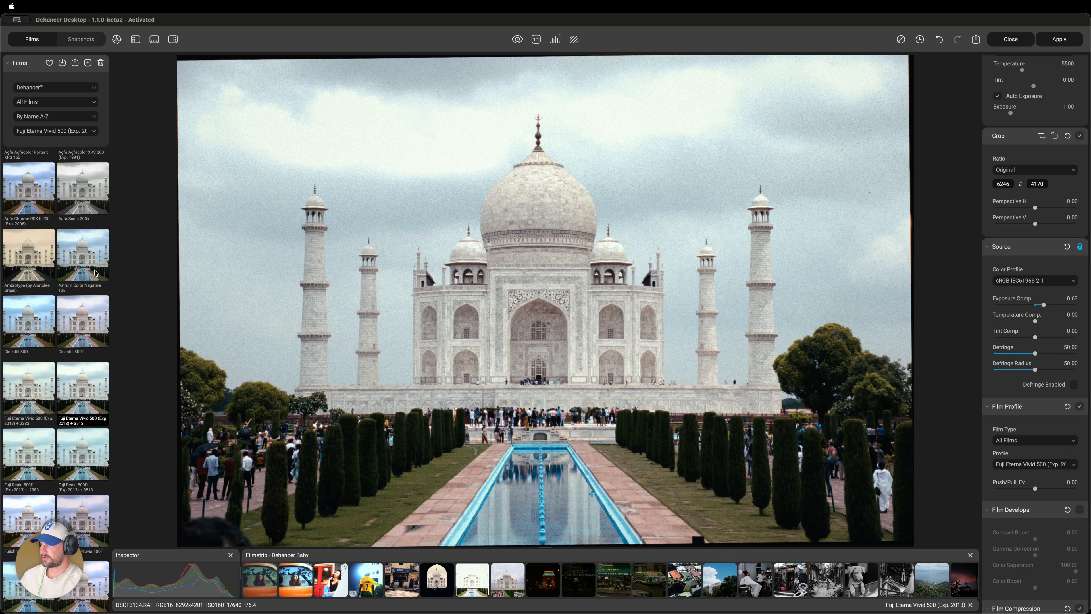
click(82, 190)
scroll(80, 215, up, 4)
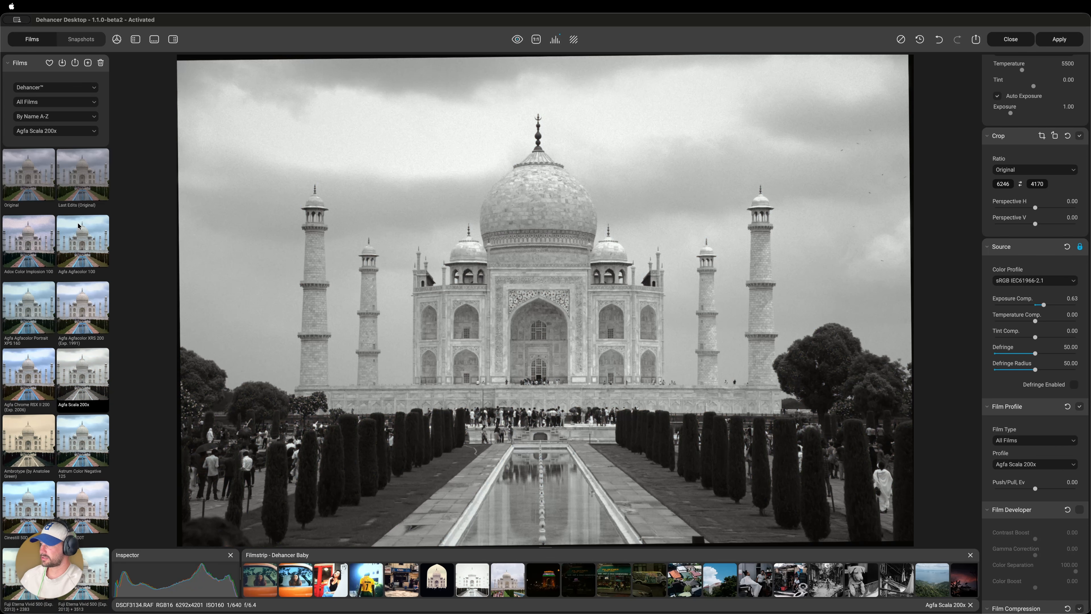
click(71, 343)
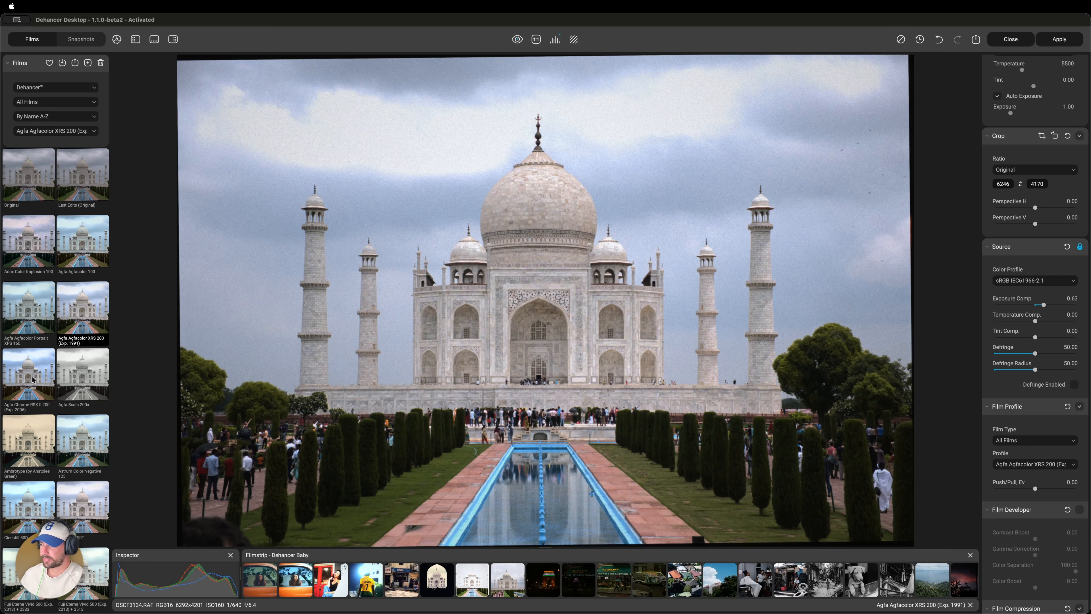
click(34, 379)
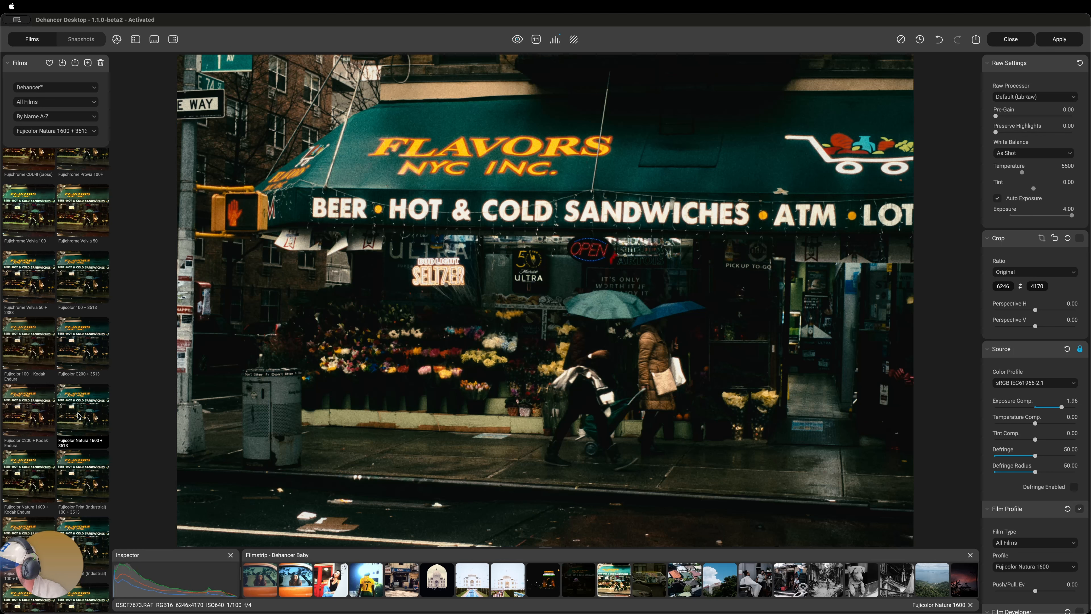
Copy the edits of the Flavors NYC storefront photo and paste them onto the graffiti van photo.
right_click(651, 586)
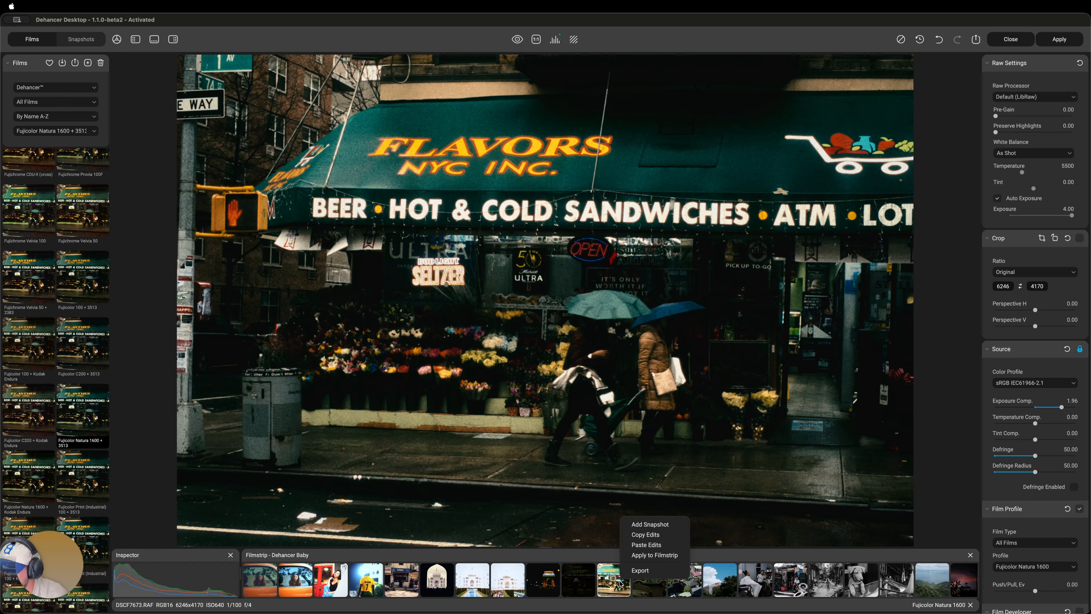
click(647, 534)
click(649, 578)
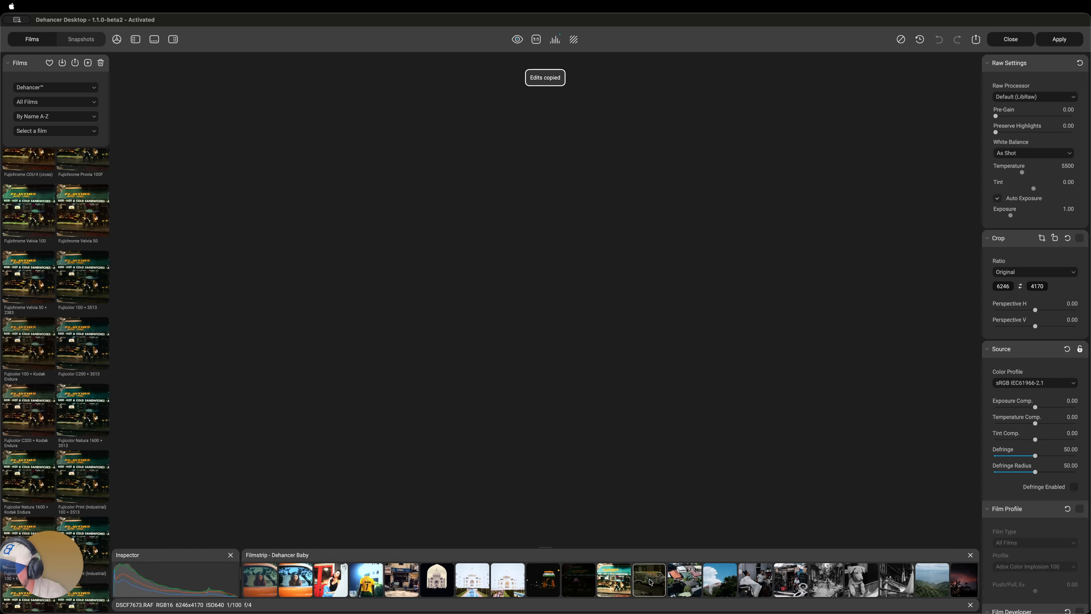
right_click(651, 579)
click(669, 545)
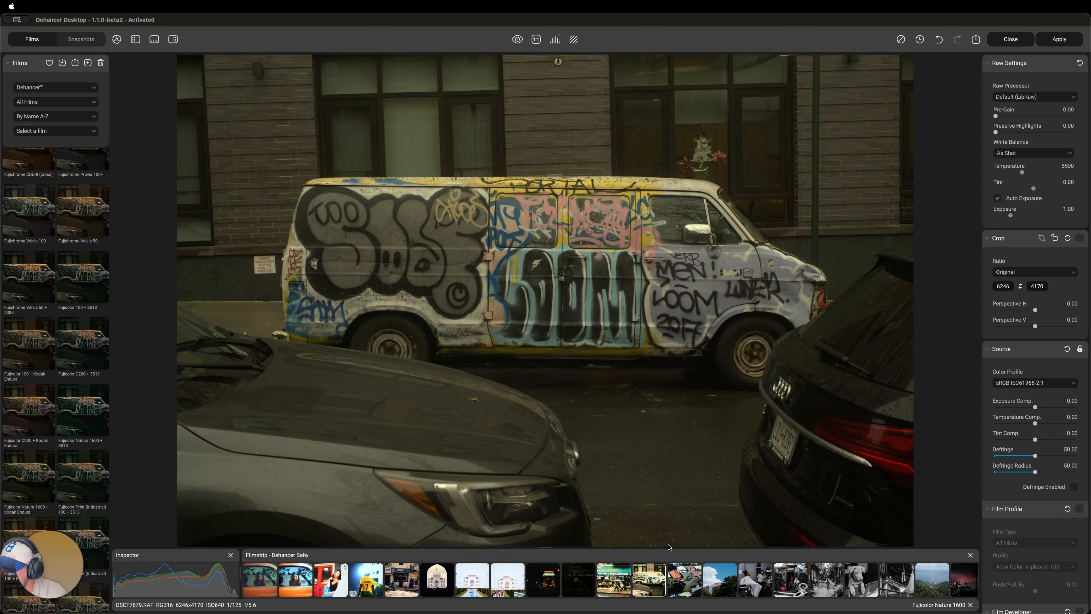
Raise the source exposure compensation of the graffiti van photo to 0.63.
click(690, 587)
click(651, 590)
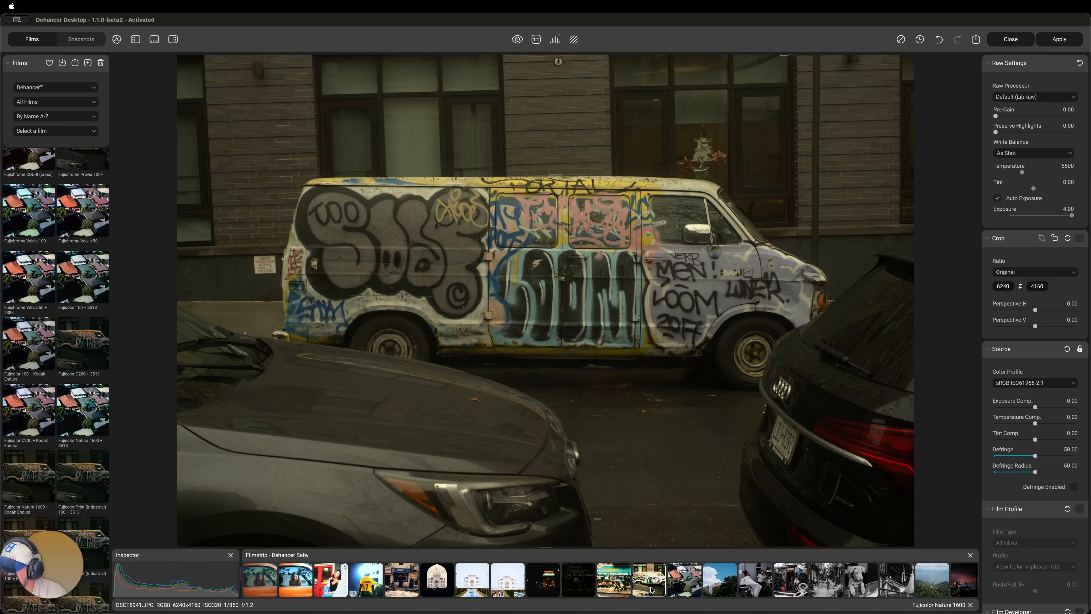
mouse_move(1035, 407)
mouse_down()
mouse_move(1024, 409)
mouse_move(1044, 410)
mouse_up()
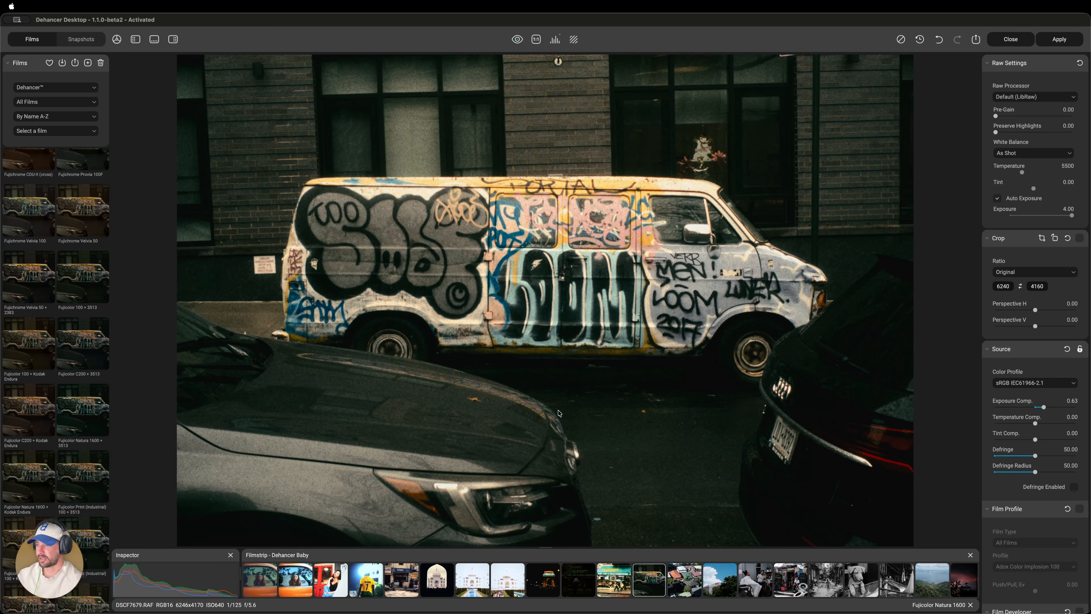
Apply Fujicolor Natura 1600 + 3513 to the rooftops photo and try Fujicolor Print (Industrial) 400 + 3513 on it.
click(684, 581)
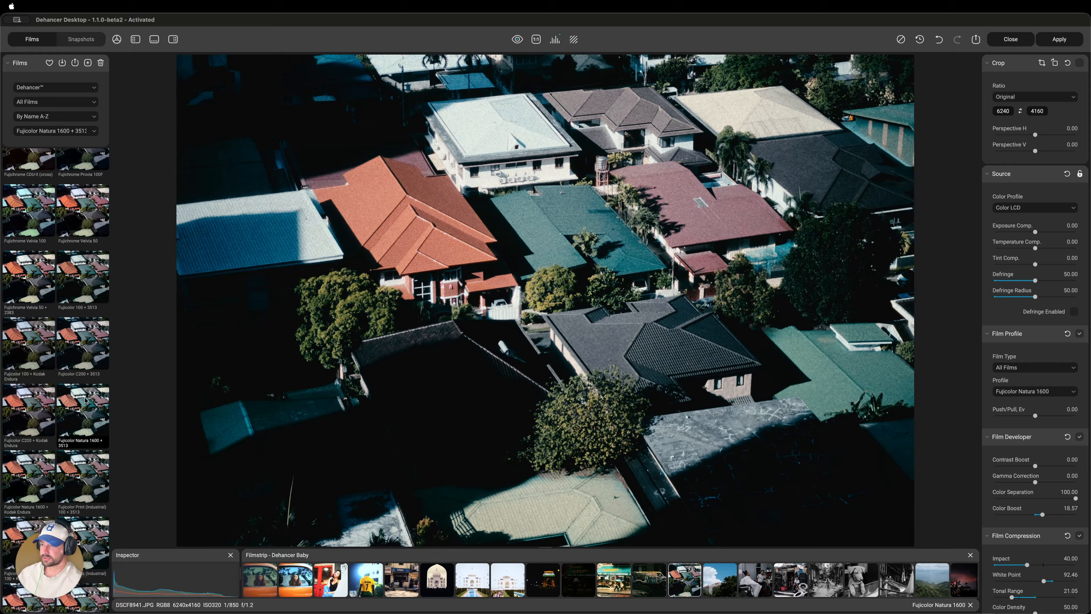
scroll(82, 386, down, 3)
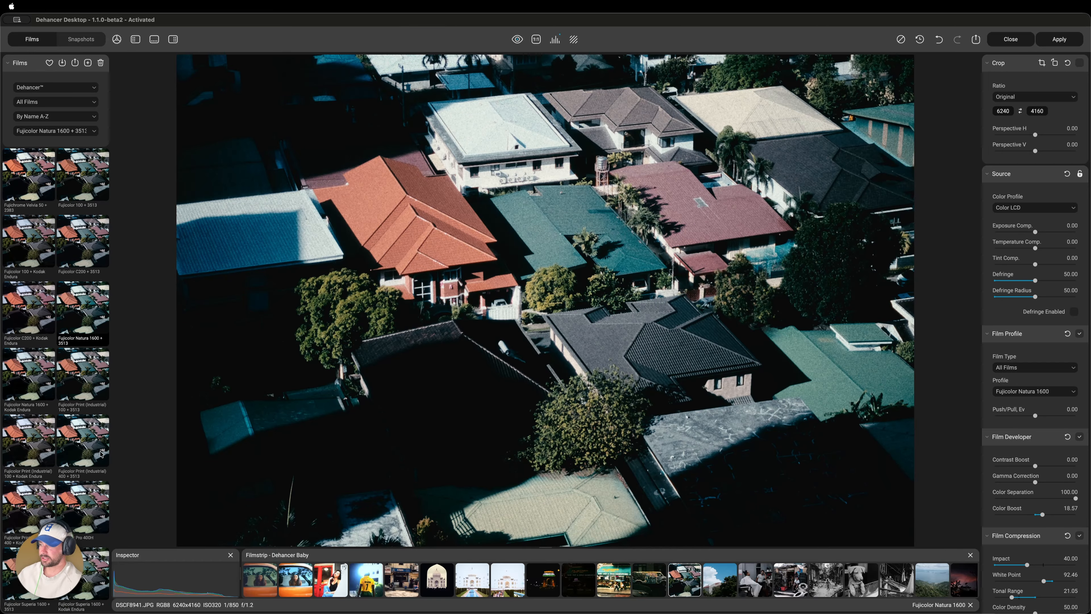
click(97, 449)
Open the cloud and trees photo, try the Fujicolor Pro 400H film and apply Fujicolor Superia 200 + Kodak Endura.
click(718, 564)
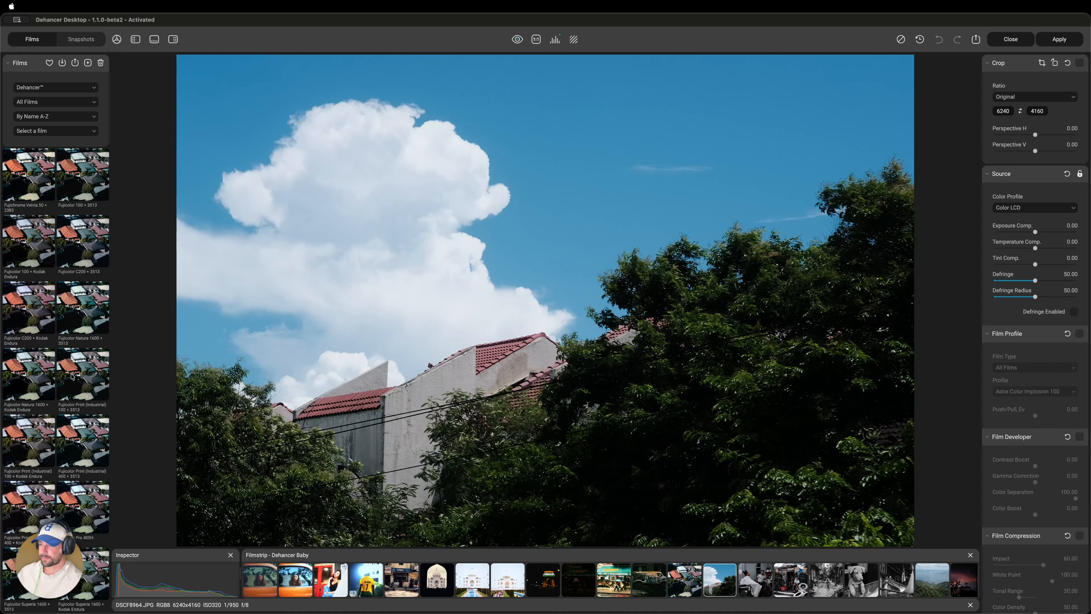
scroll(84, 393, down, 2)
click(38, 544)
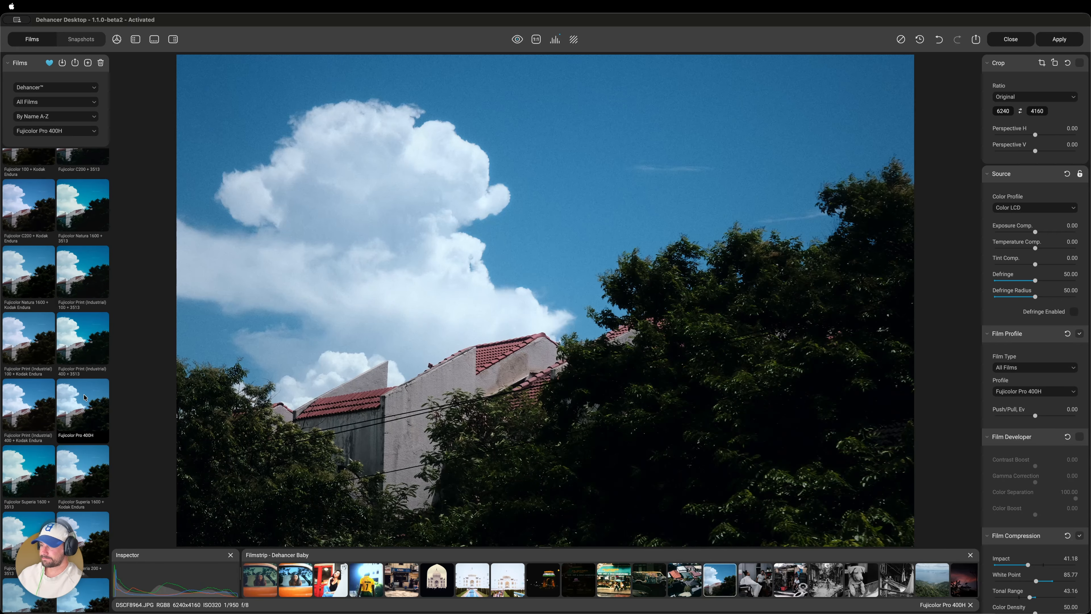
scroll(44, 430, down, 2)
click(82, 411)
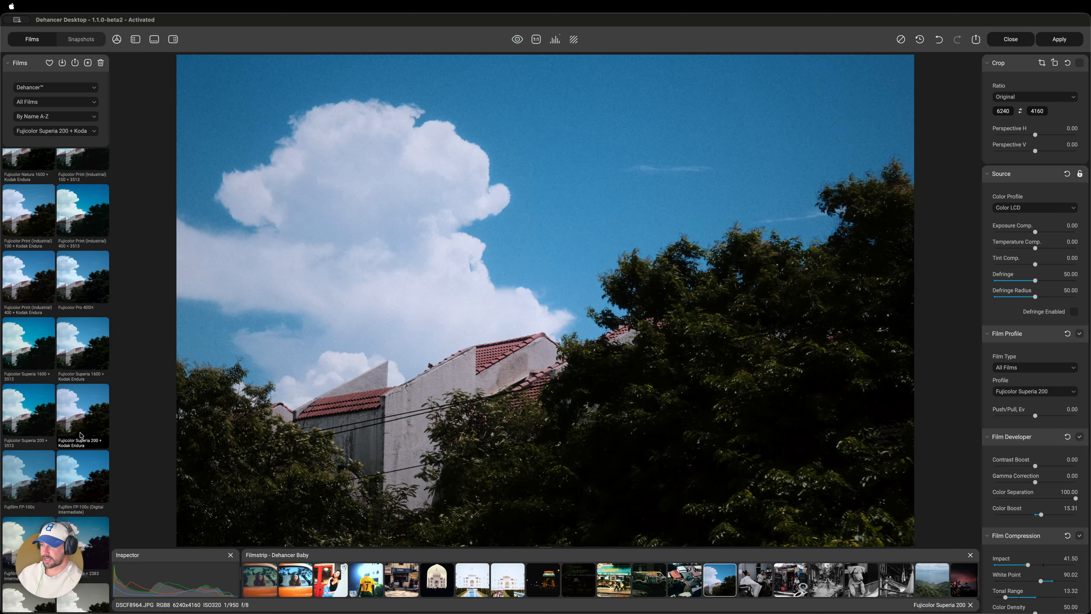
Open the barbershop photo and compare the Fujicolor Superia 1600 + 3513, Kodak Aerocolor IV 125 and Kodak Color Plus 200 films.
click(763, 577)
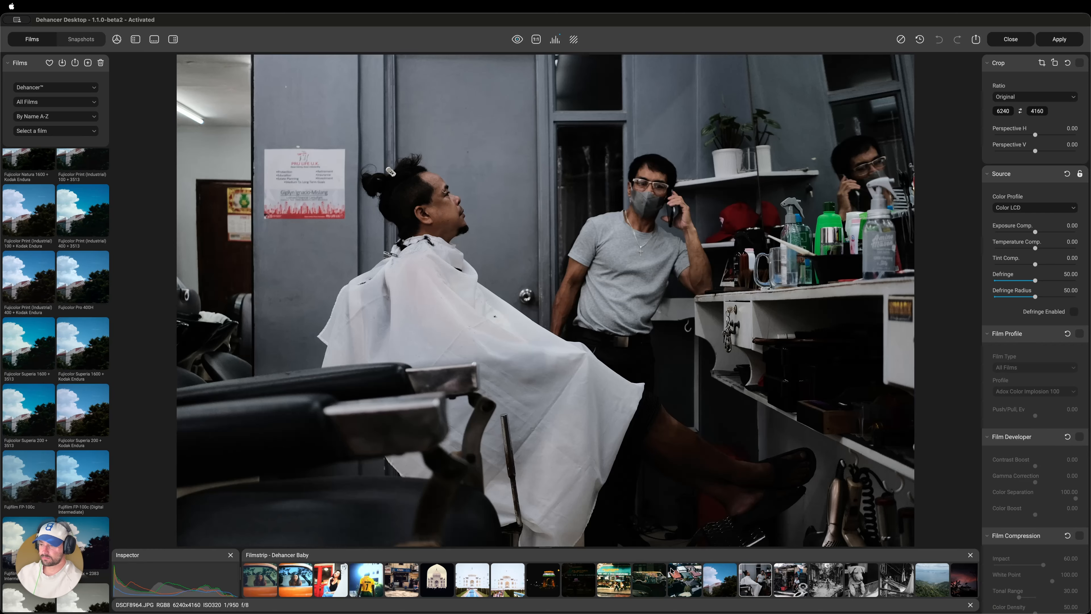
click(19, 352)
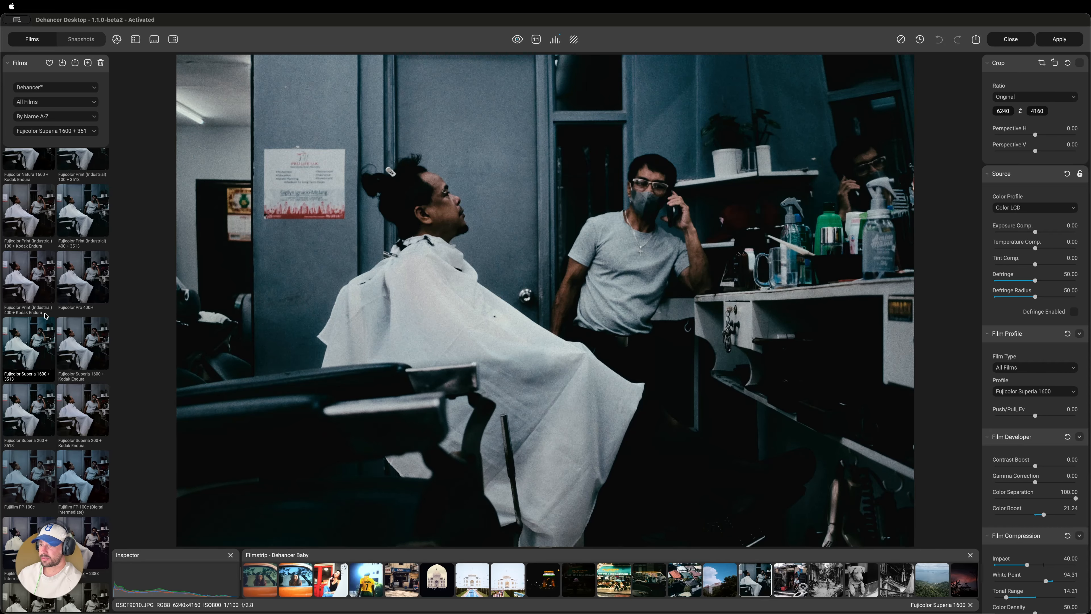
scroll(46, 316, down, 5)
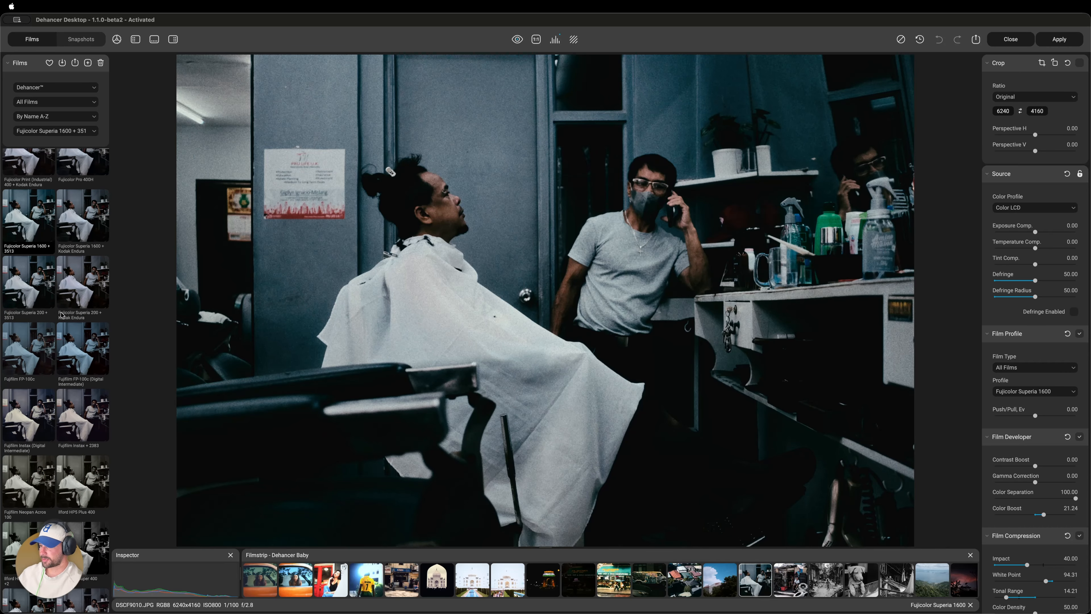
scroll(62, 315, down, 3)
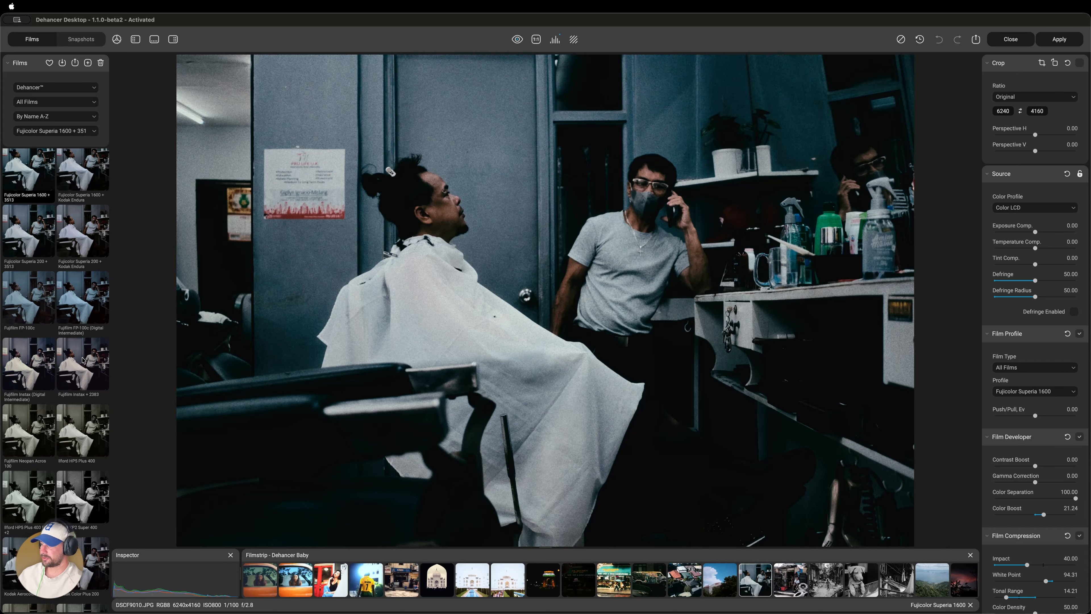
scroll(83, 360, down, 8)
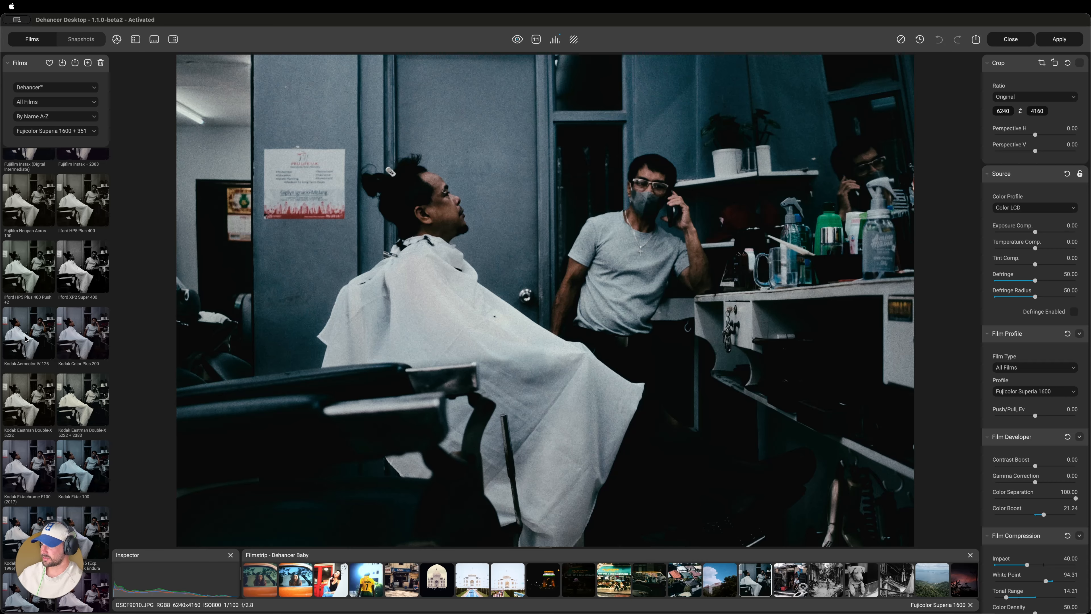
click(30, 334)
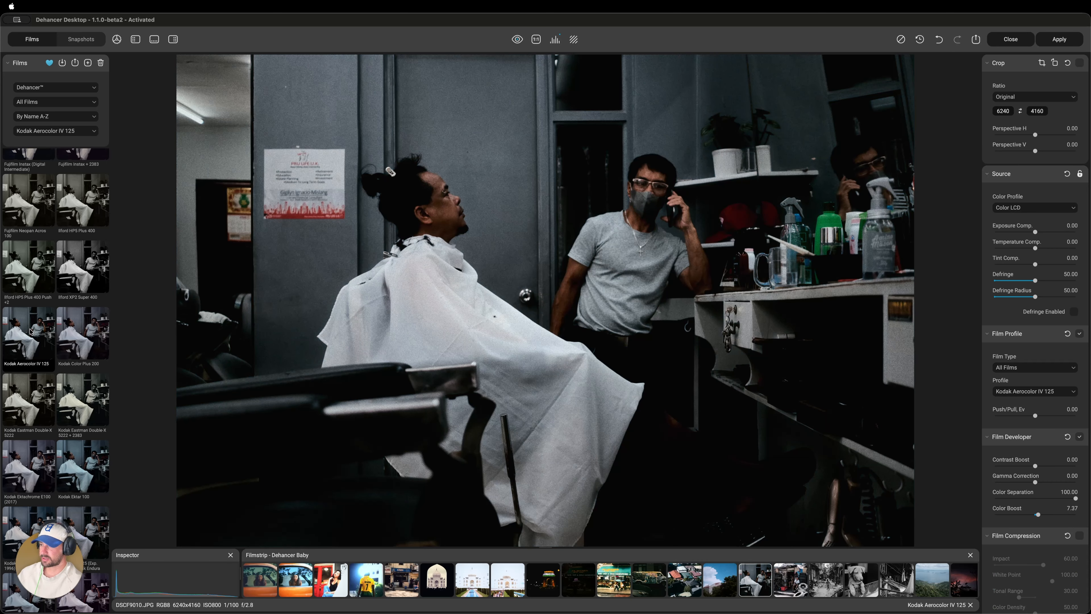
click(71, 327)
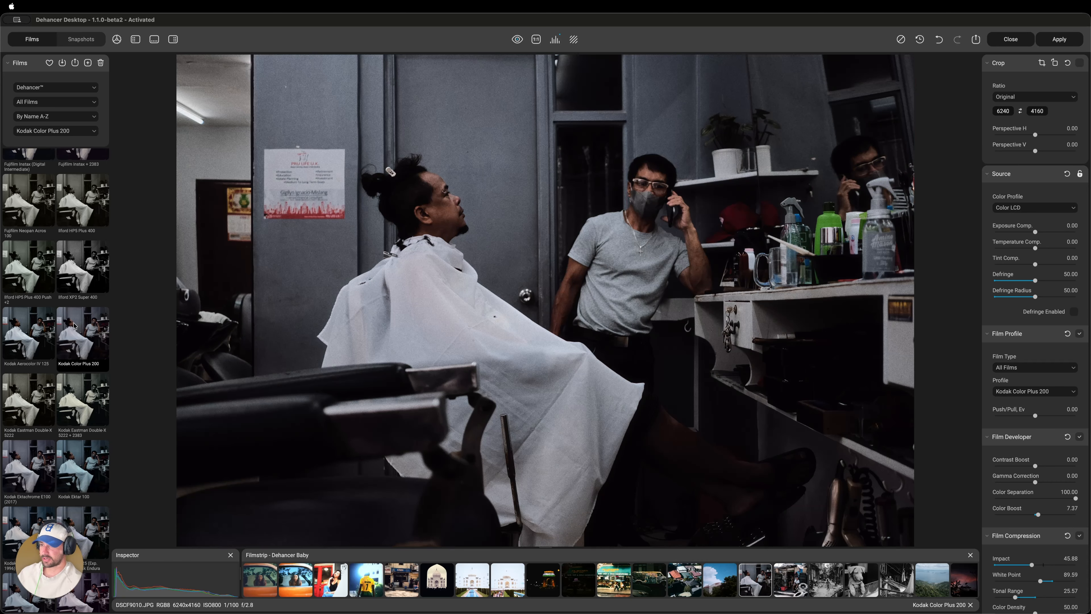
Try Fujifilm Instax + 2383 and Superia 1600 + Kodak Endura on the barbershop photo, then apply Fujicolor Superia 1600 + 3513.
scroll(74, 326, up, 10)
click(83, 466)
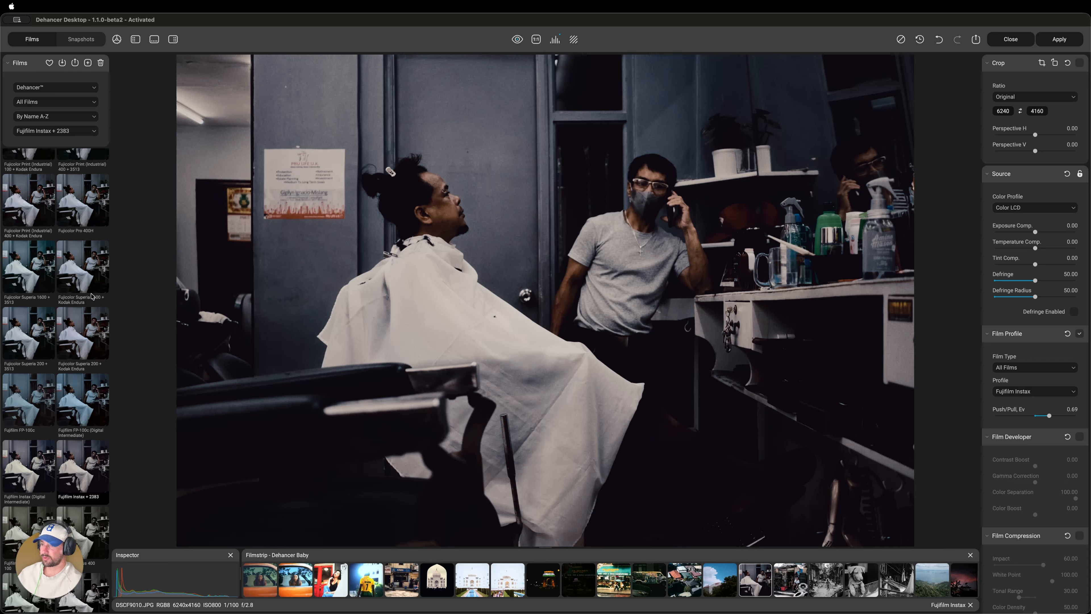
click(92, 287)
click(19, 266)
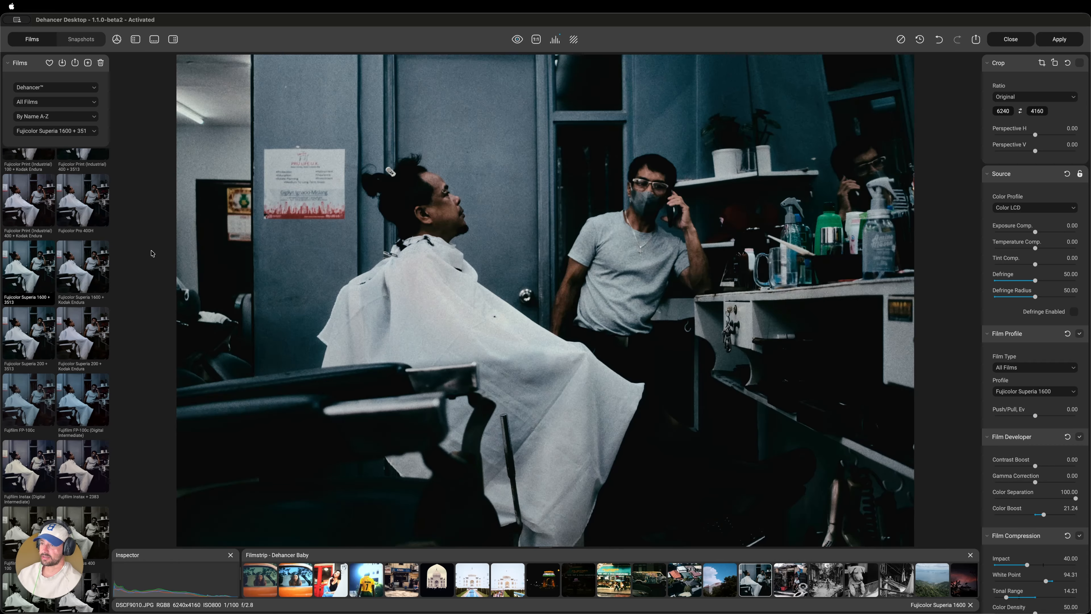
Open the tire shop photo and apply the Fujicolor Superia 1600 + 3513 film.
click(791, 576)
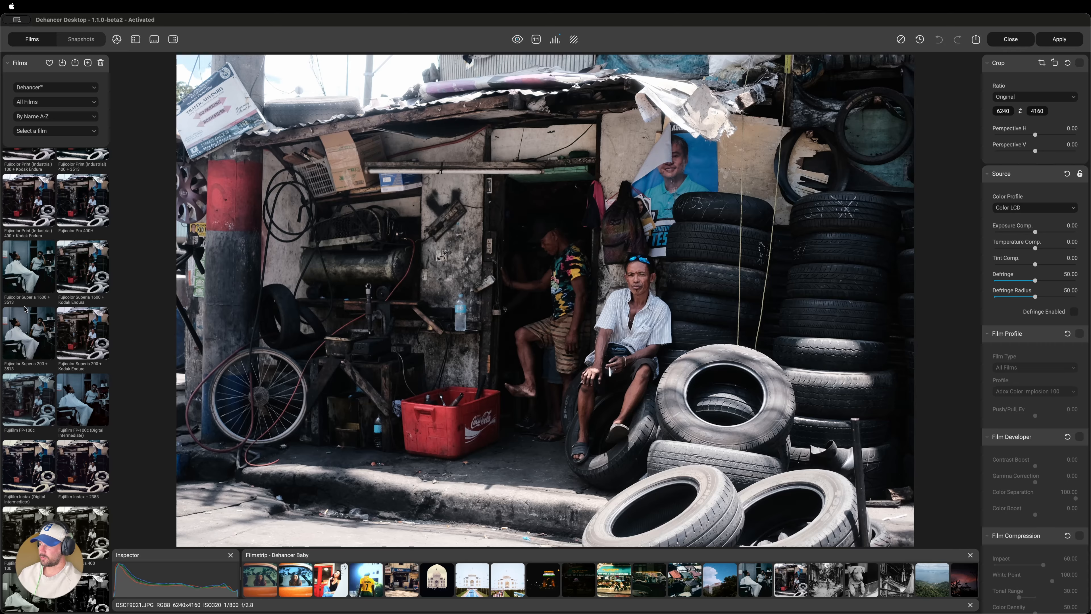
scroll(56, 301, up, 3)
click(34, 399)
click(36, 418)
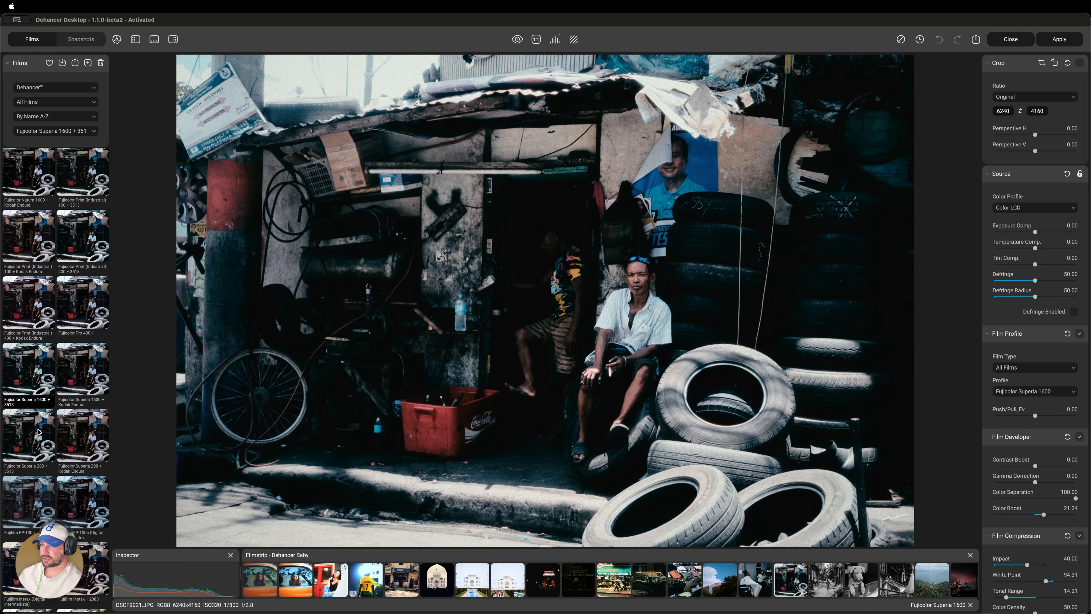
Open the alley photo, limit the film list to Black & White and apply Kodak Plus-X Pan 125 (Exp. 1979).
click(826, 580)
click(55, 102)
click(33, 146)
click(79, 439)
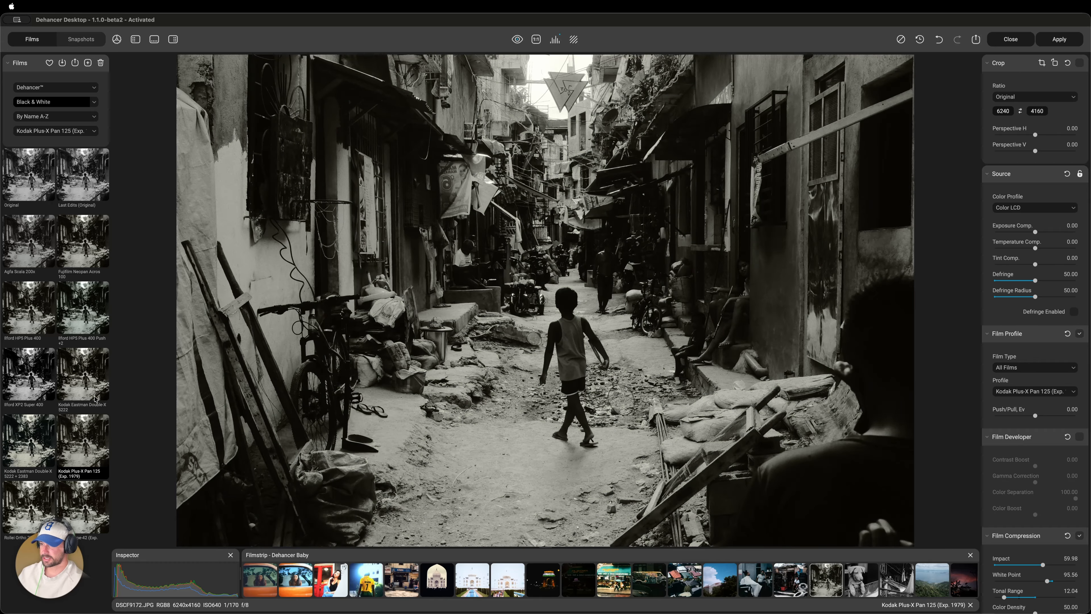
Try Svema Type-42, Fujifilm Neopan Acros 100 and Agfa Scala 200x on the alley photo, then return it to Original.
key(Down)
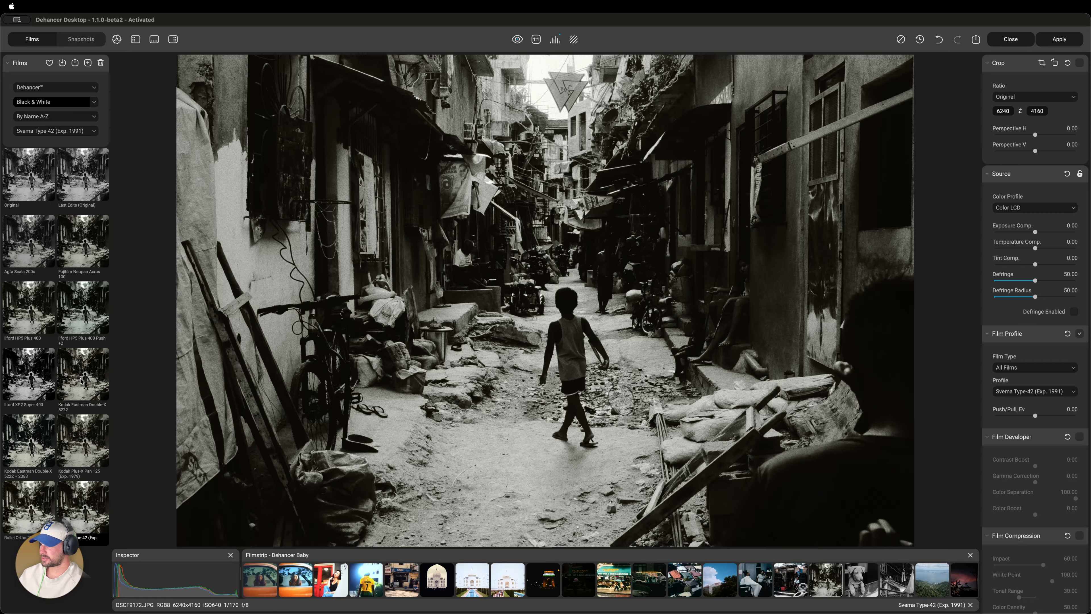
click(75, 245)
click(45, 233)
key(Up)
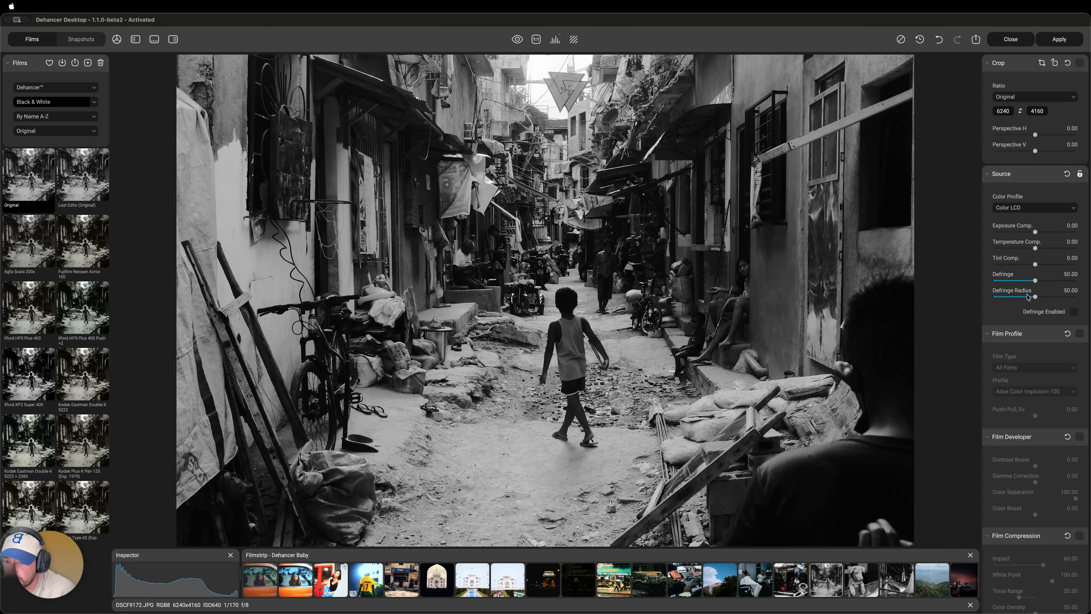
Enable Expand on the alley photo with Black Point 5.53 and White Point 77.84.
scroll(1032, 301, down, 10)
scroll(1020, 334, down, 2)
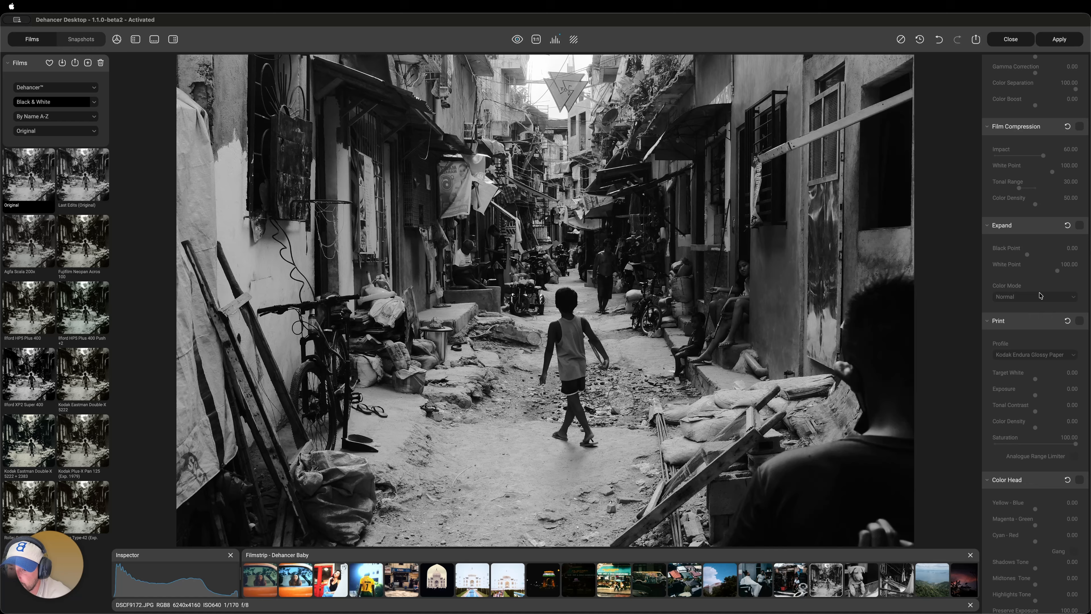
click(1079, 225)
mouse_move(1027, 254)
mouse_down()
mouse_move(1044, 256)
mouse_move(1007, 257)
mouse_move(1048, 272)
mouse_move(1036, 257)
mouse_up()
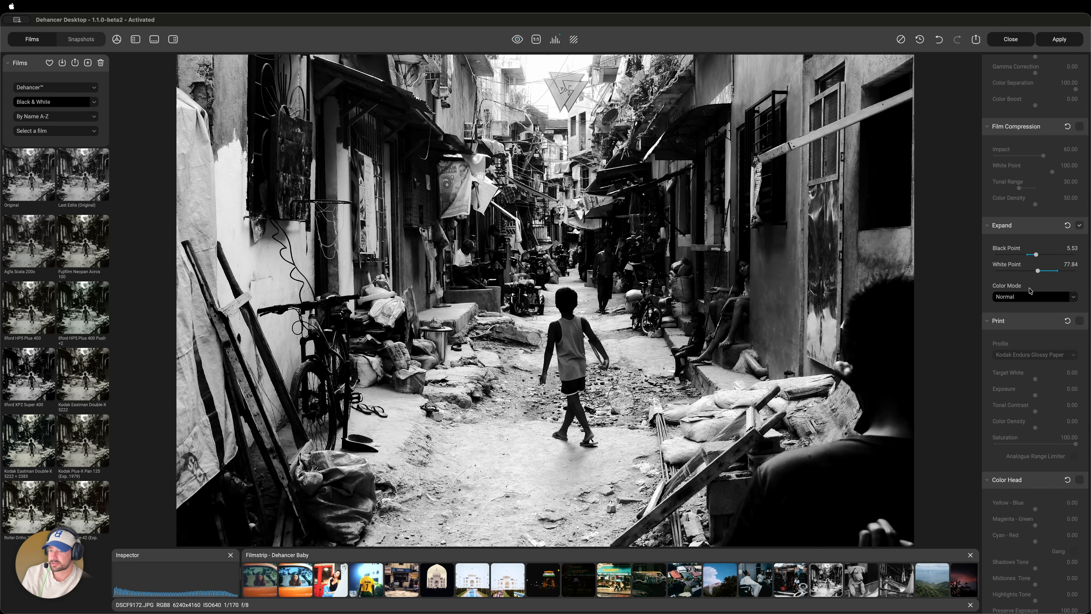
Apply Kodak Eastman Double-X 5222 to the red dusk sky photo after trying Fujifilm Neopan Acros 100, and set the film list to All Films.
click(965, 580)
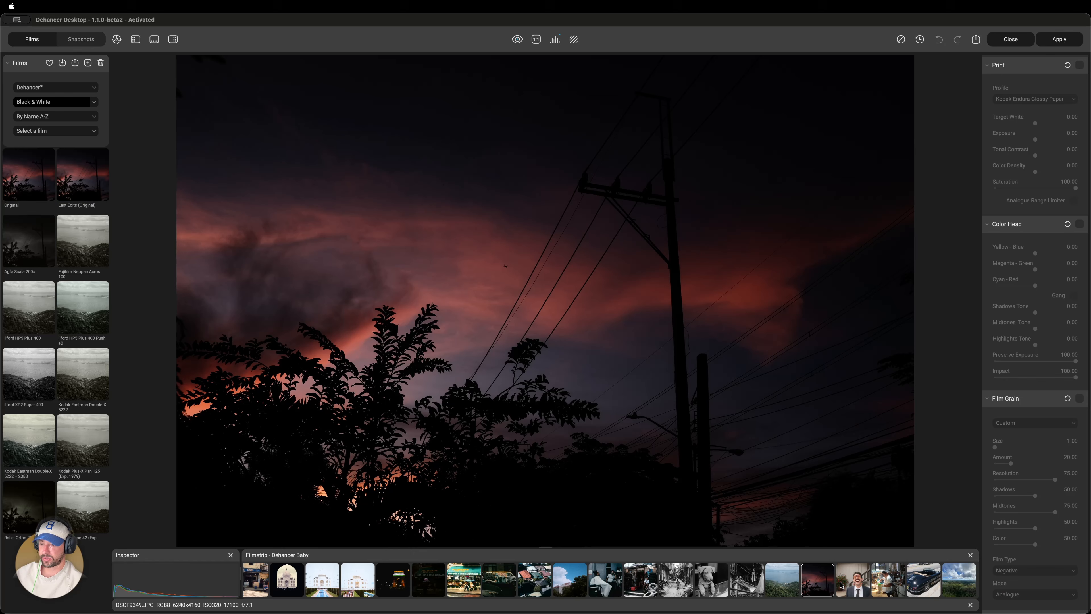
click(842, 582)
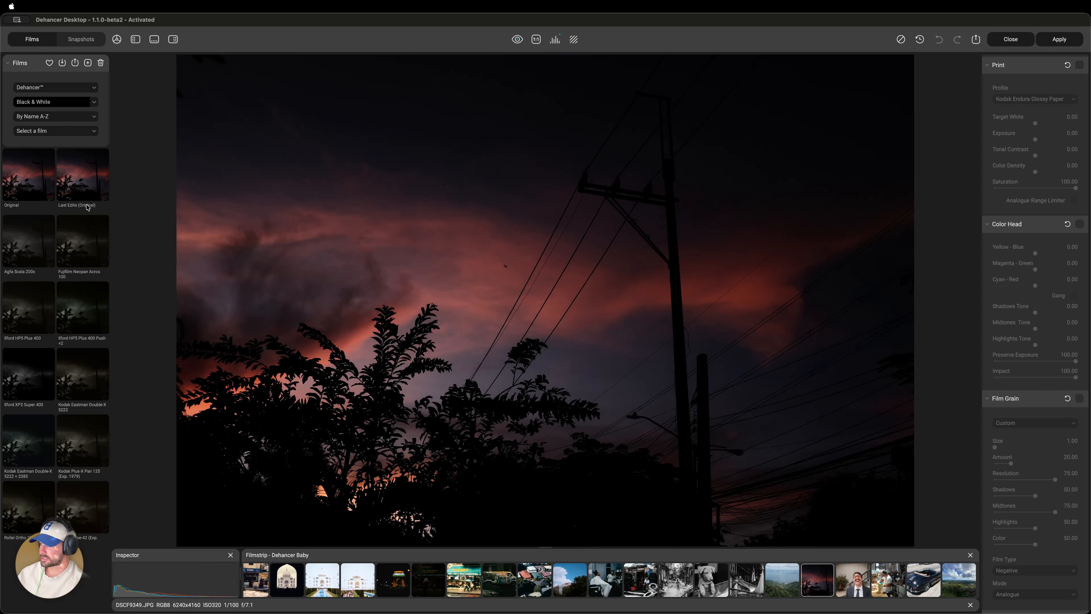
click(88, 260)
click(81, 356)
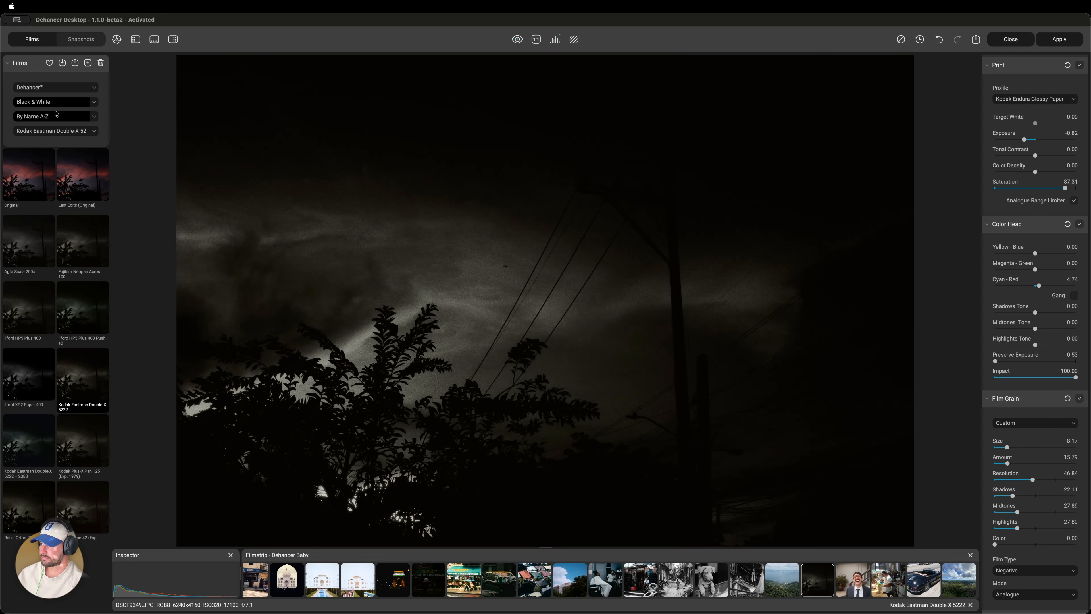
click(56, 101)
click(47, 102)
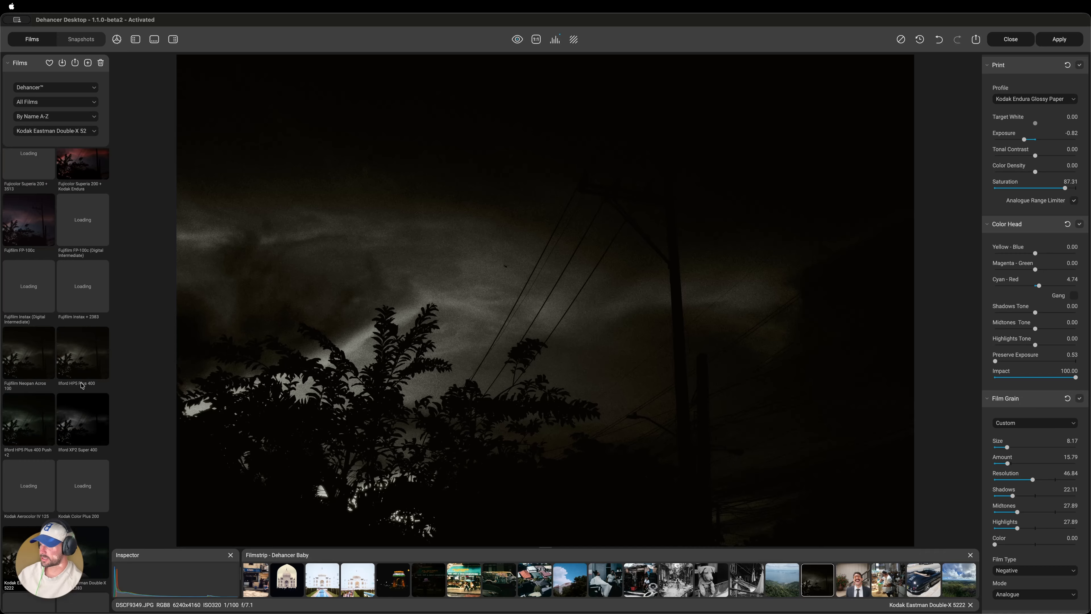
Apply Fujifilm Instax + 2383 to the dusk sky photo after trying Fujifilm FP-100c (Digital Intermediate).
scroll(83, 385, down, 1)
click(84, 202)
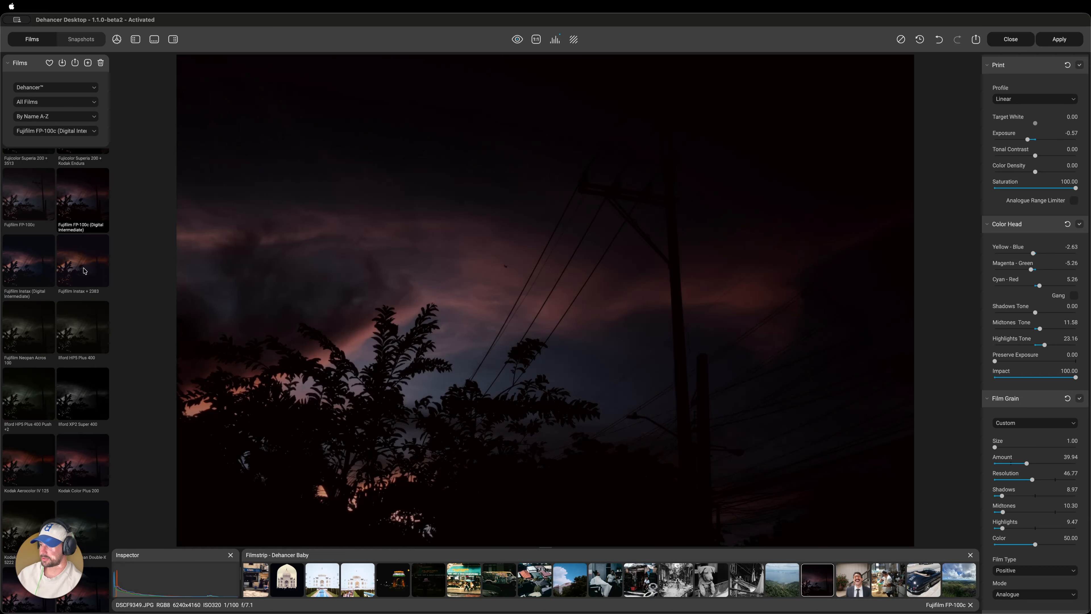
click(84, 275)
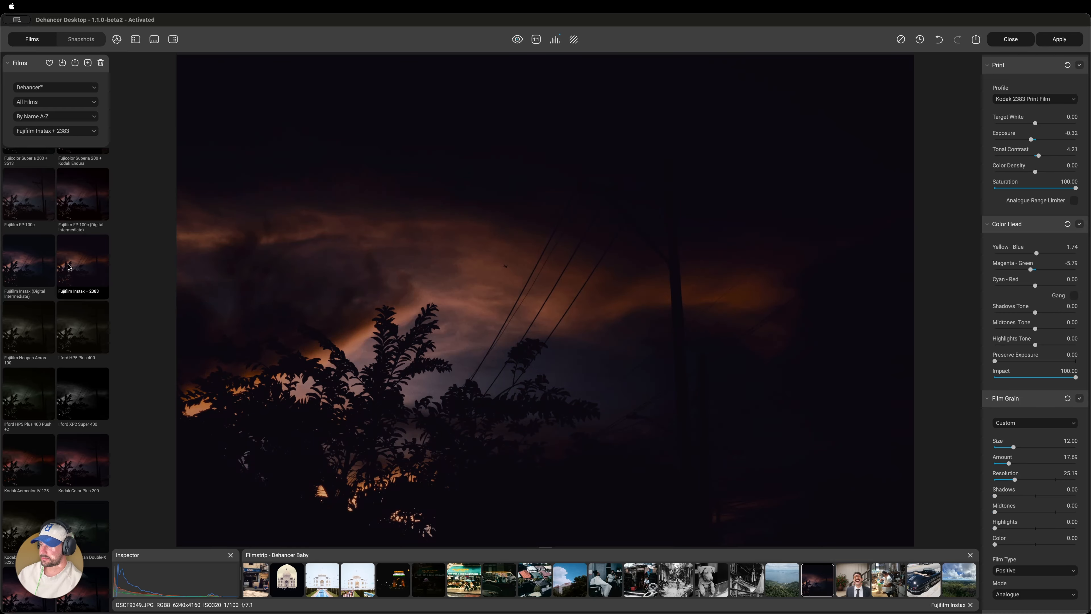
Compare the dusk sky photo with its unedited version, then set its Exposure Comp. to 0.60.
key(backslash)
key(backslash)
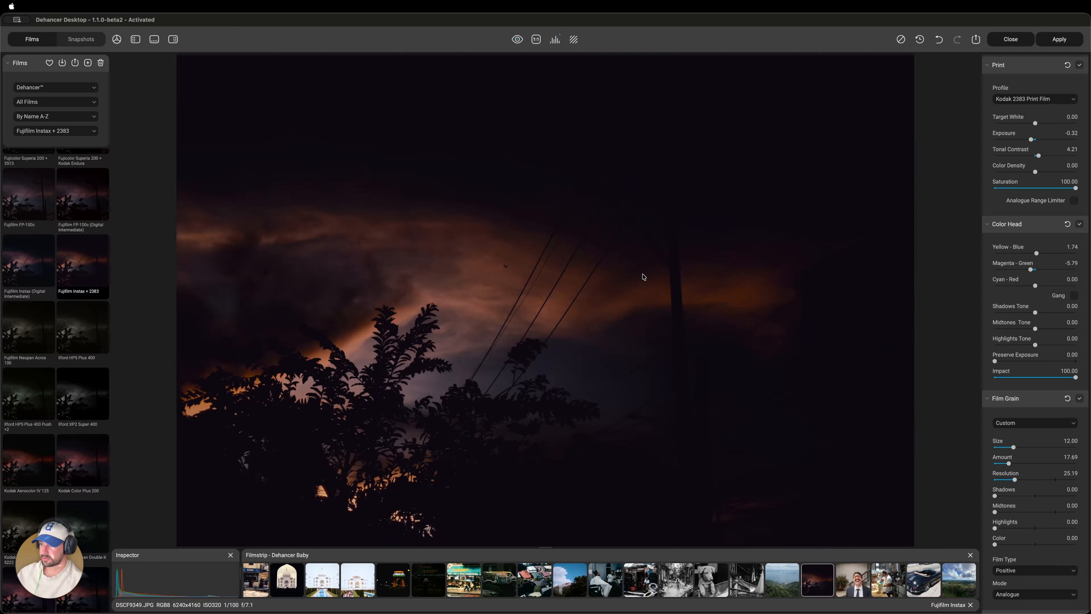
key(backslash)
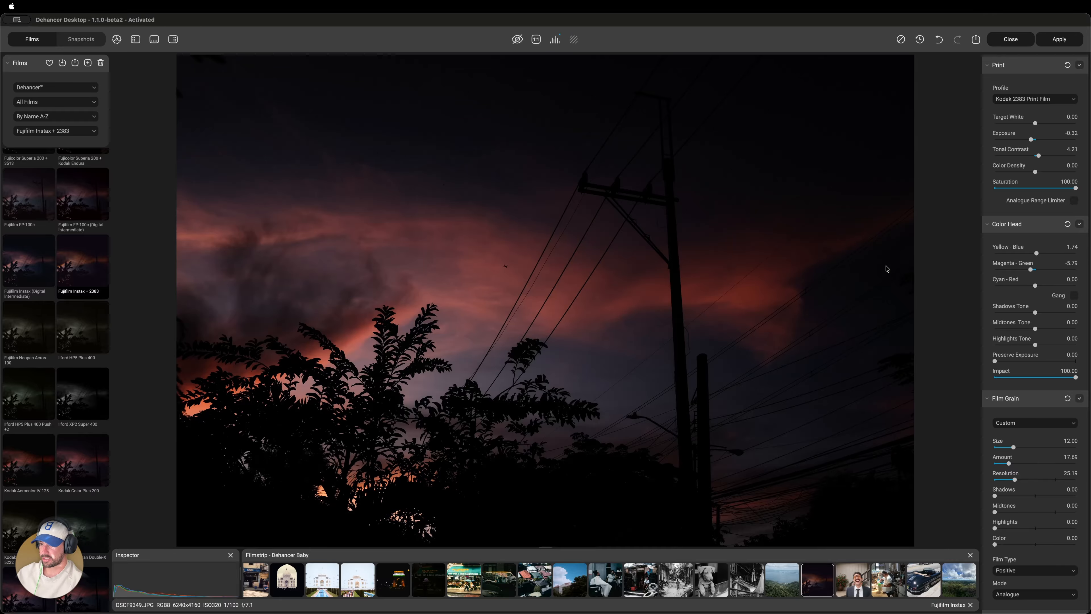
key(backslash)
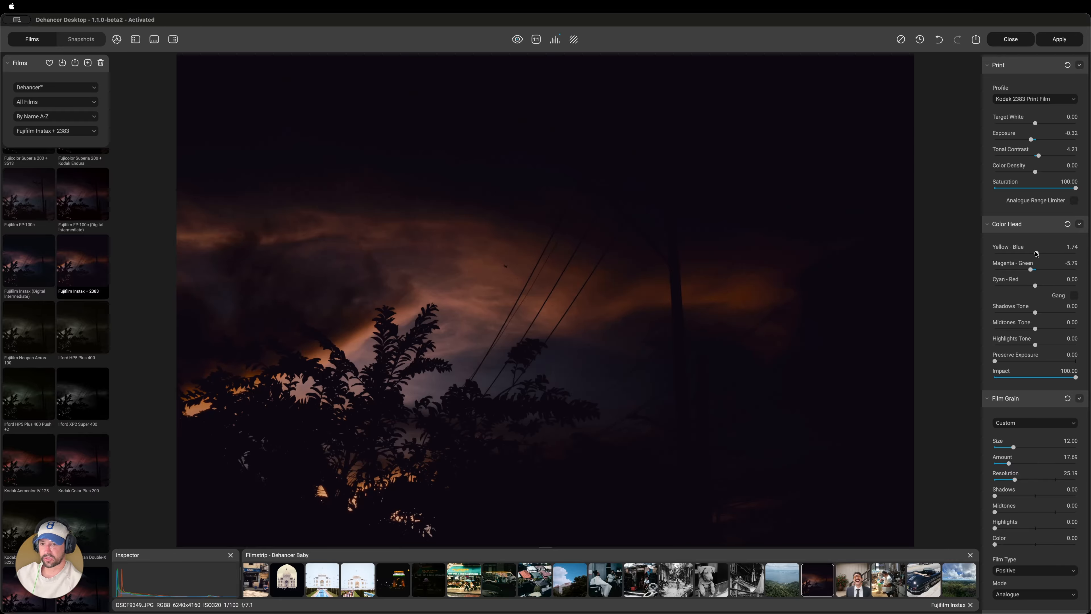
scroll(1038, 254, up, 10)
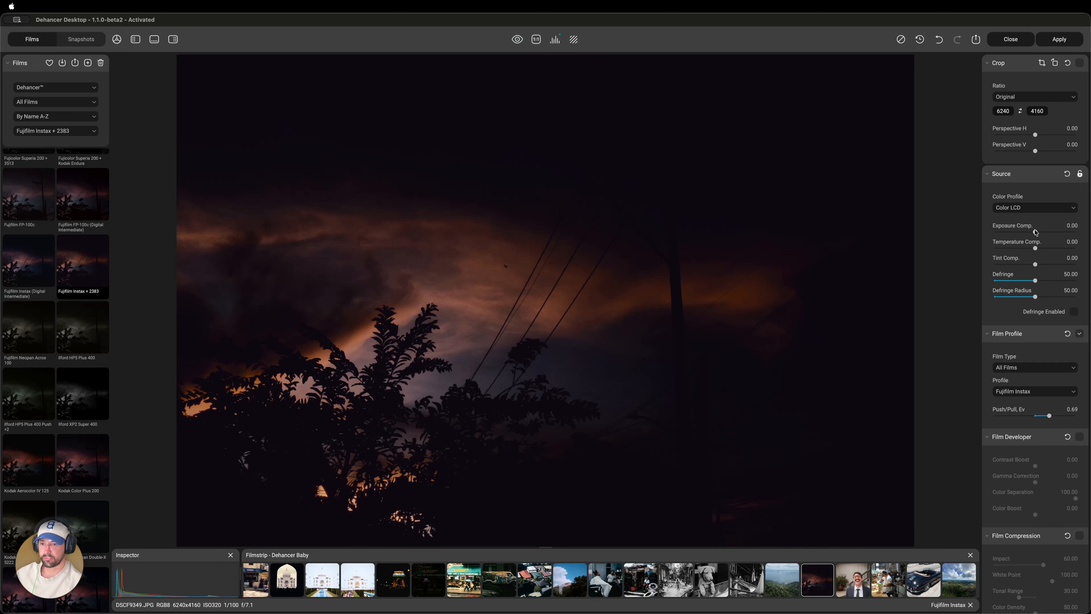
drag(1036, 233, 1045, 233)
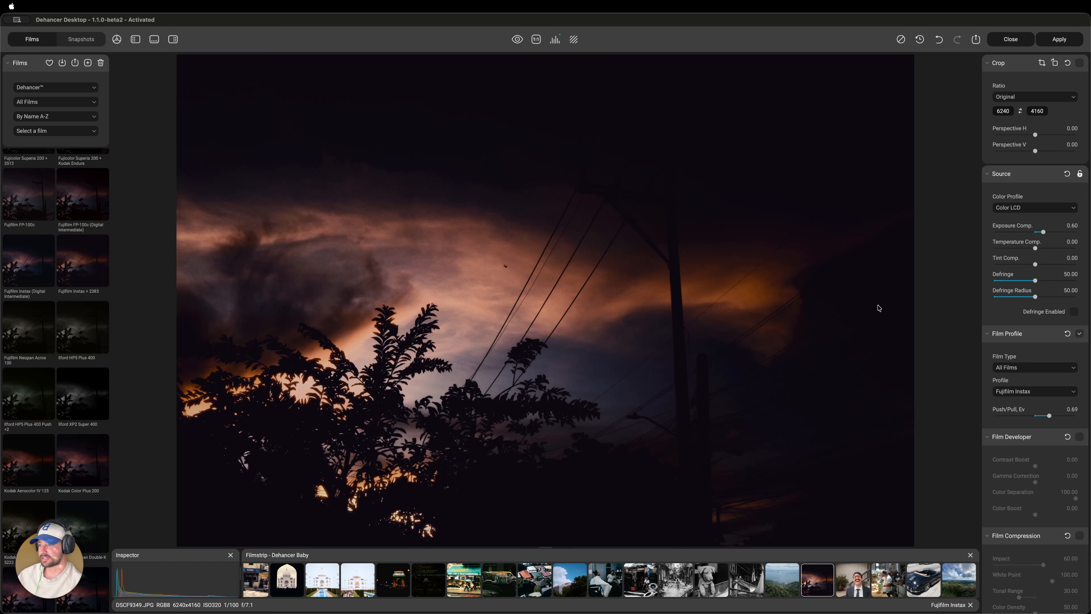
Open the portrait of the laughing man in a suit and switch the film list from Dehancer profiles to Favorites.
click(852, 581)
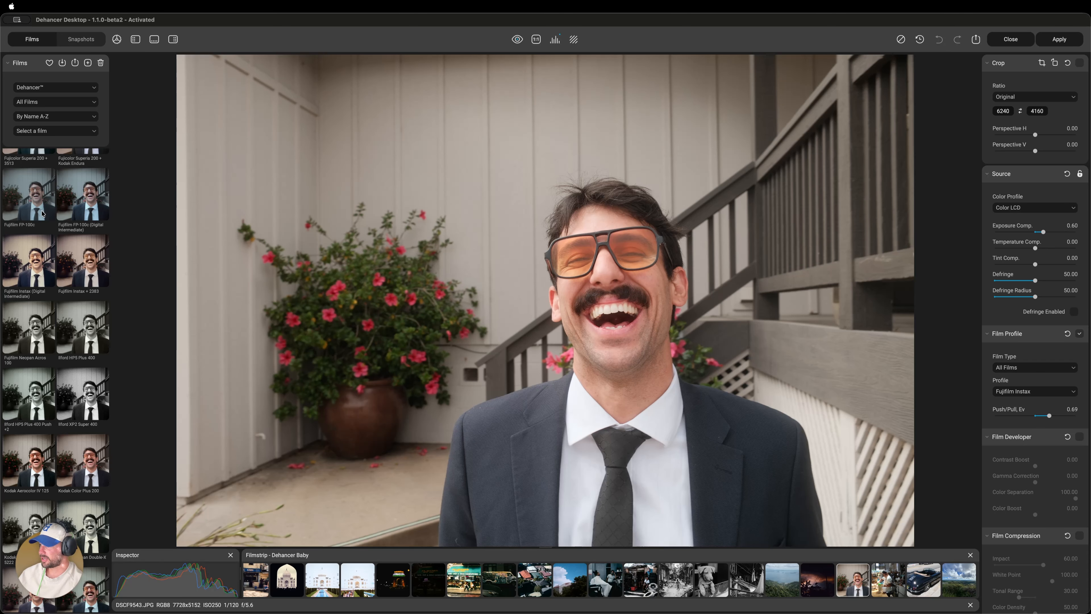
click(86, 103)
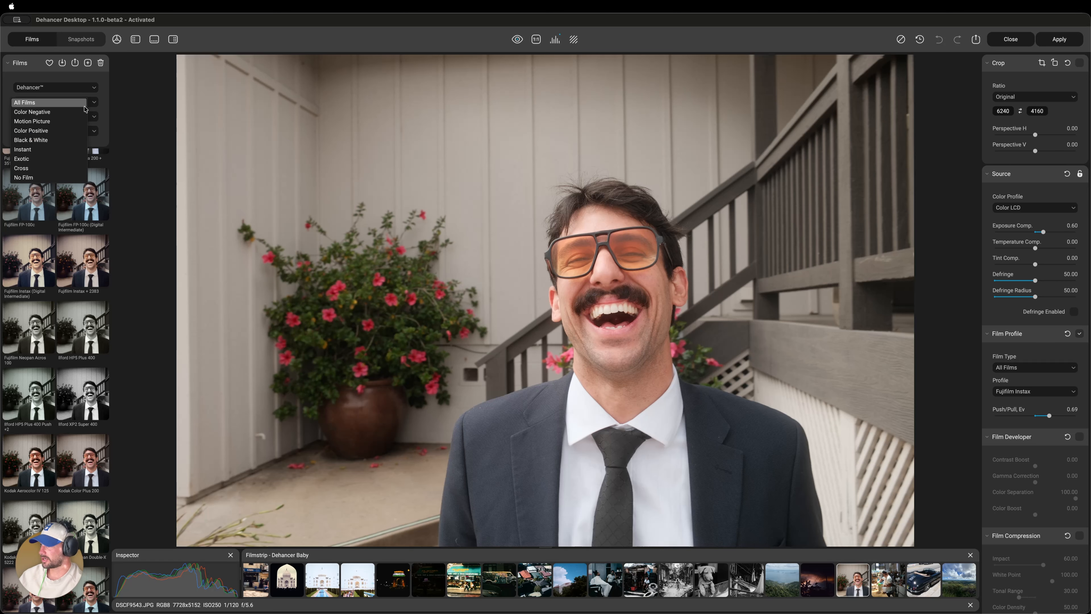
click(94, 90)
click(95, 101)
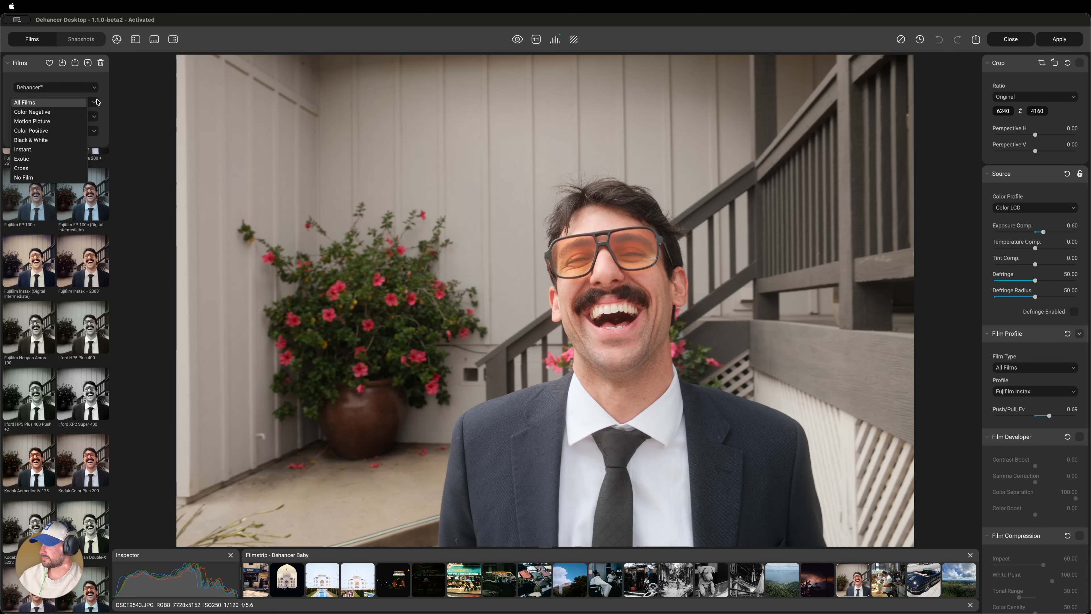
click(94, 91)
click(95, 90)
click(67, 98)
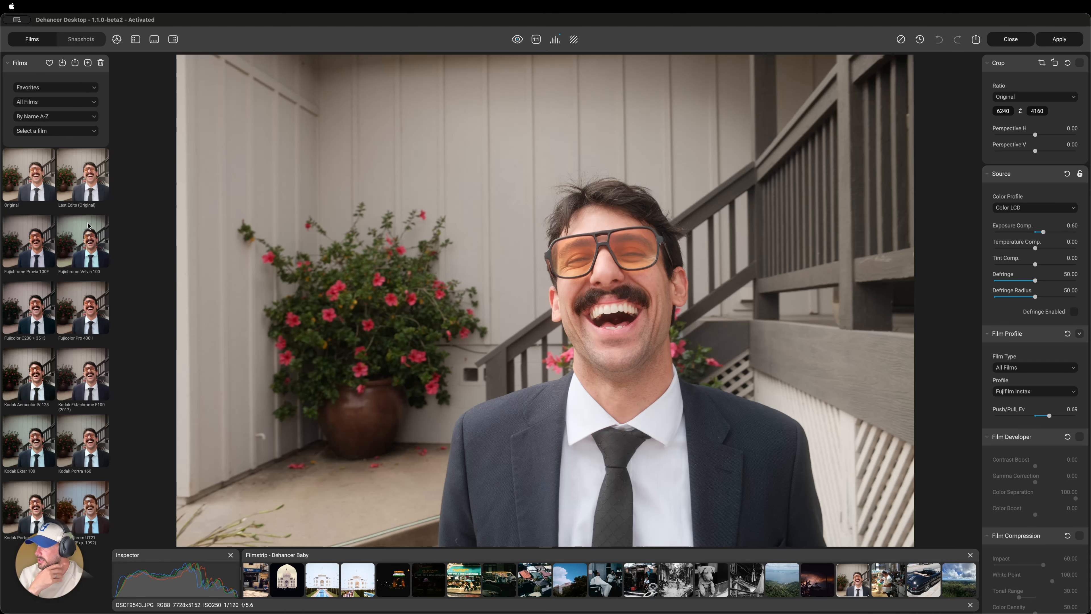
Apply ORWO Chrom UT21 Daylight (Exp. 1992) to the portrait and Fujicolor Pro 400H to the café barista photo.
click(91, 509)
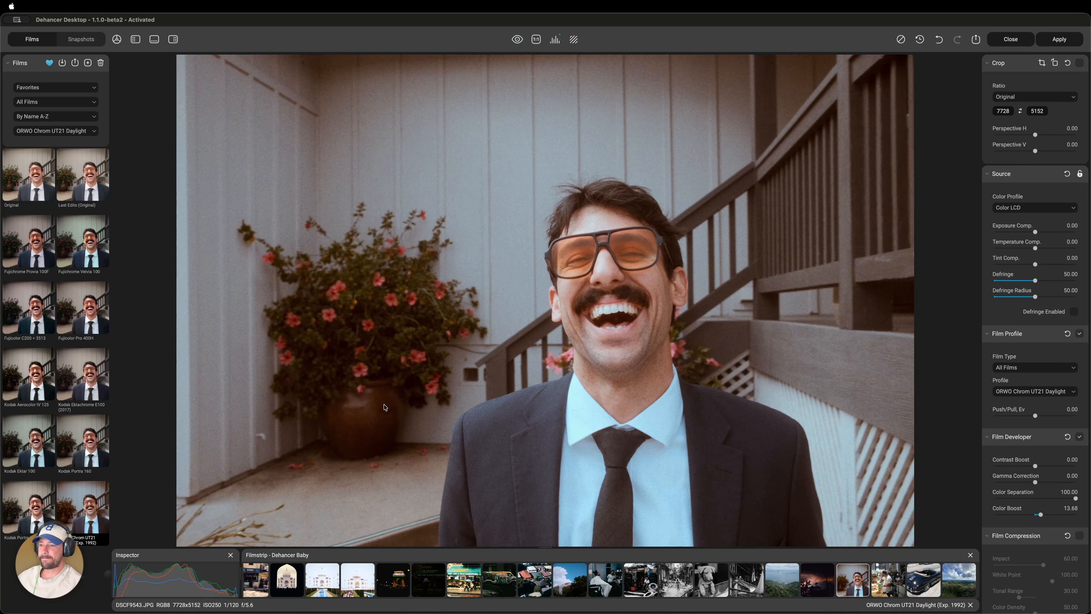
click(385, 407)
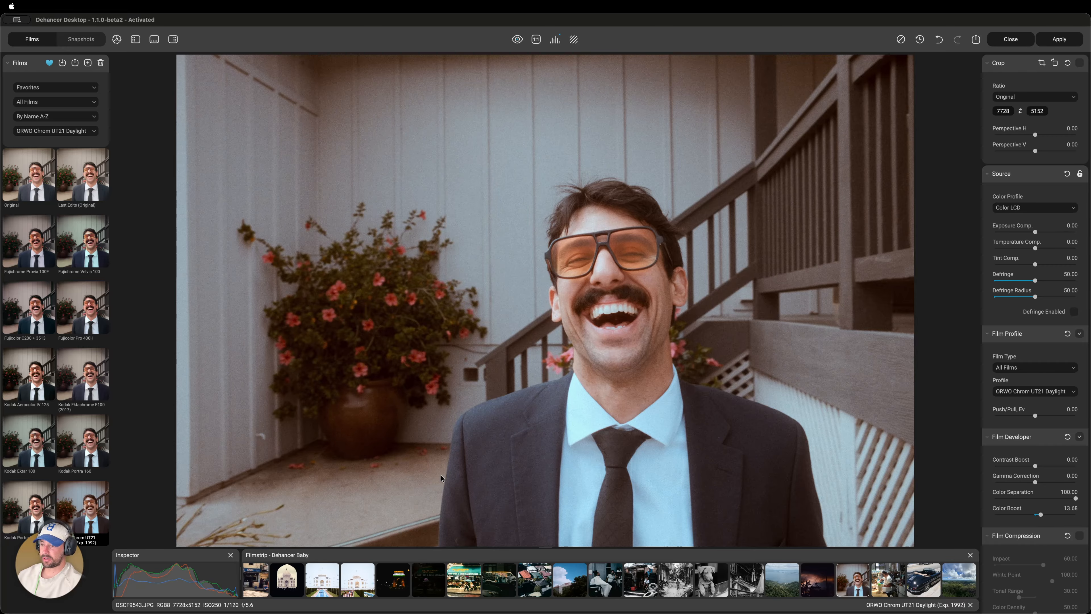
click(880, 583)
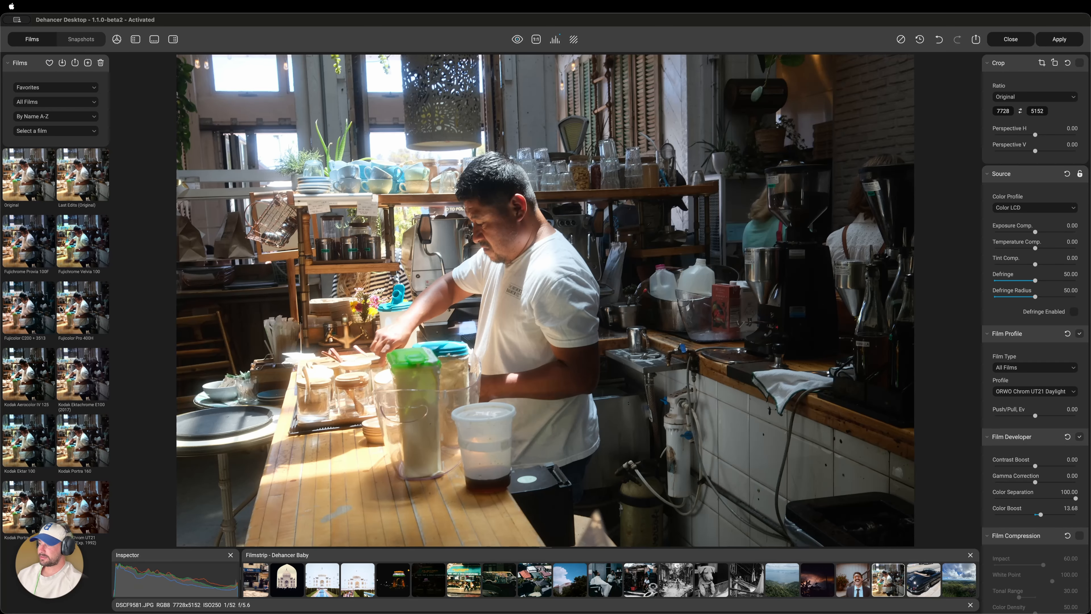
click(83, 314)
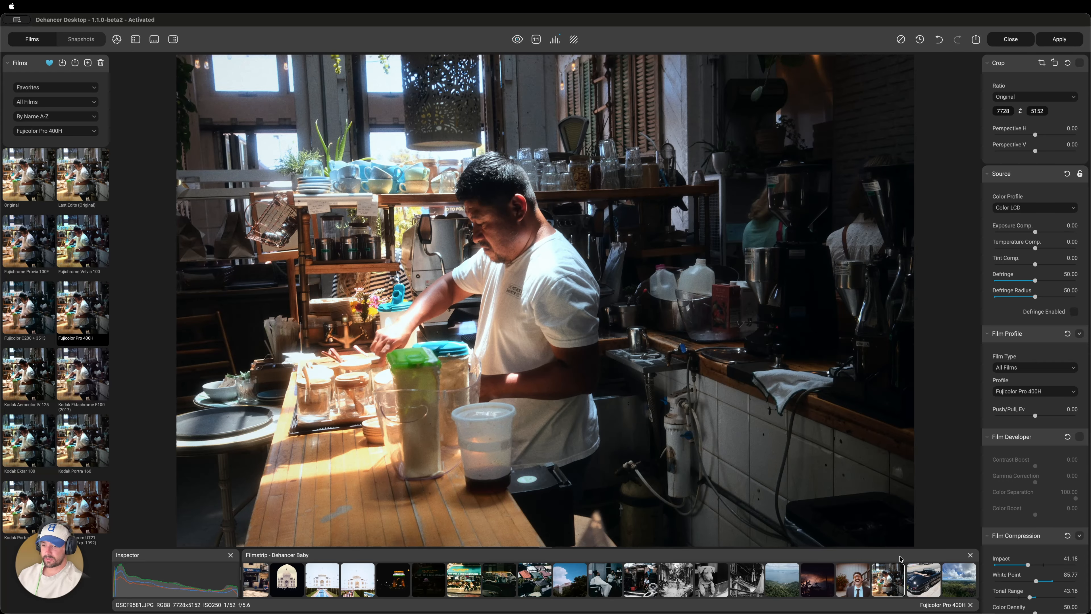
Open the black Porsche photo, try favorites such as Fujichrome Provia 100F, Kodak Aerocolor IV 125 and Kodak Portra 160, and apply Kodak Portra 160NC.
key(Right)
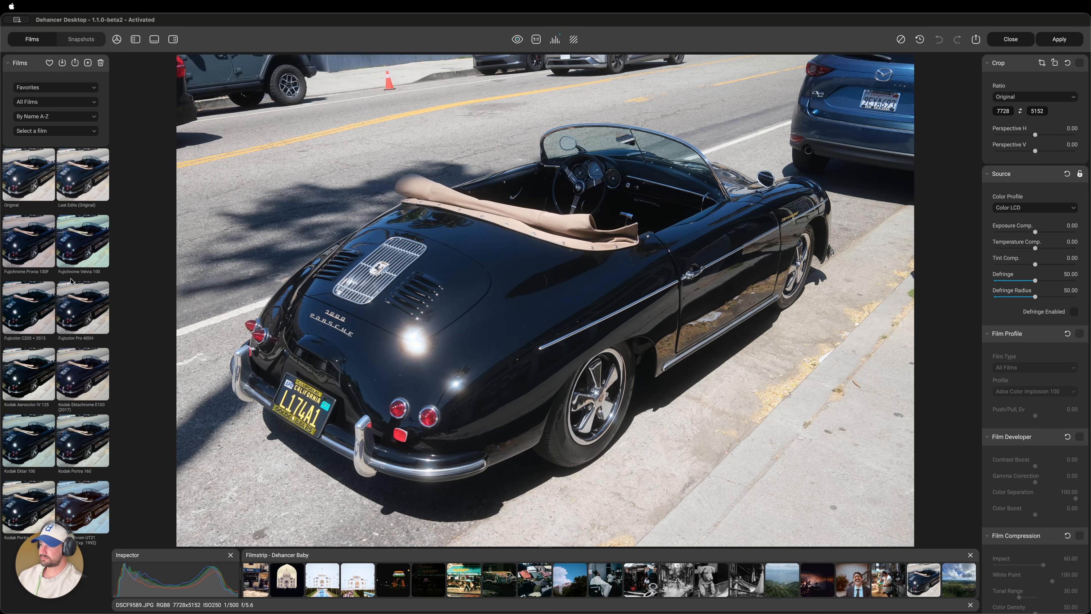
click(88, 297)
click(18, 312)
click(10, 243)
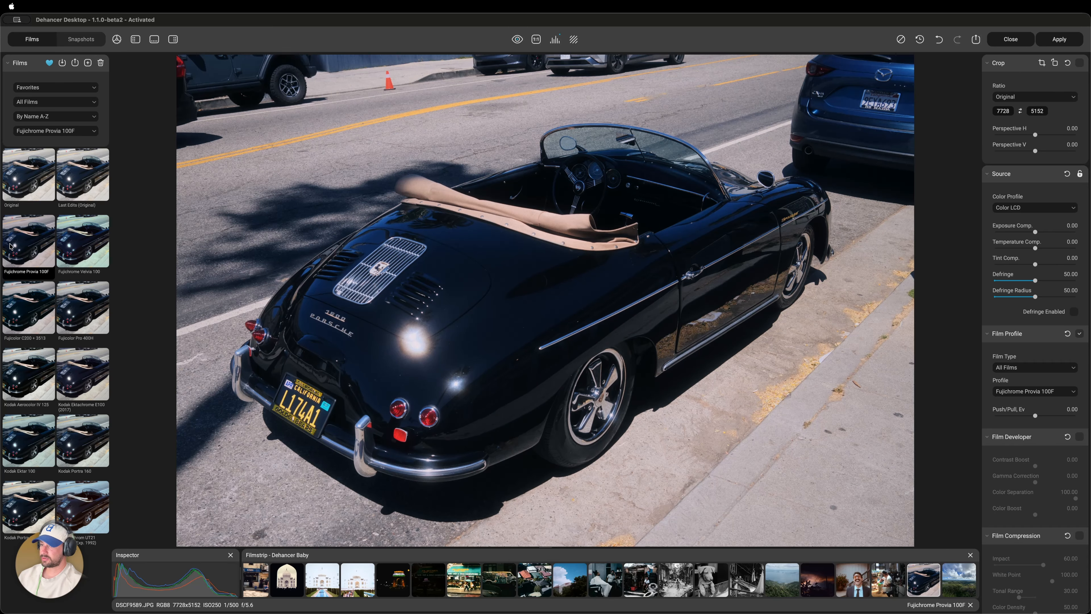
click(12, 324)
click(24, 370)
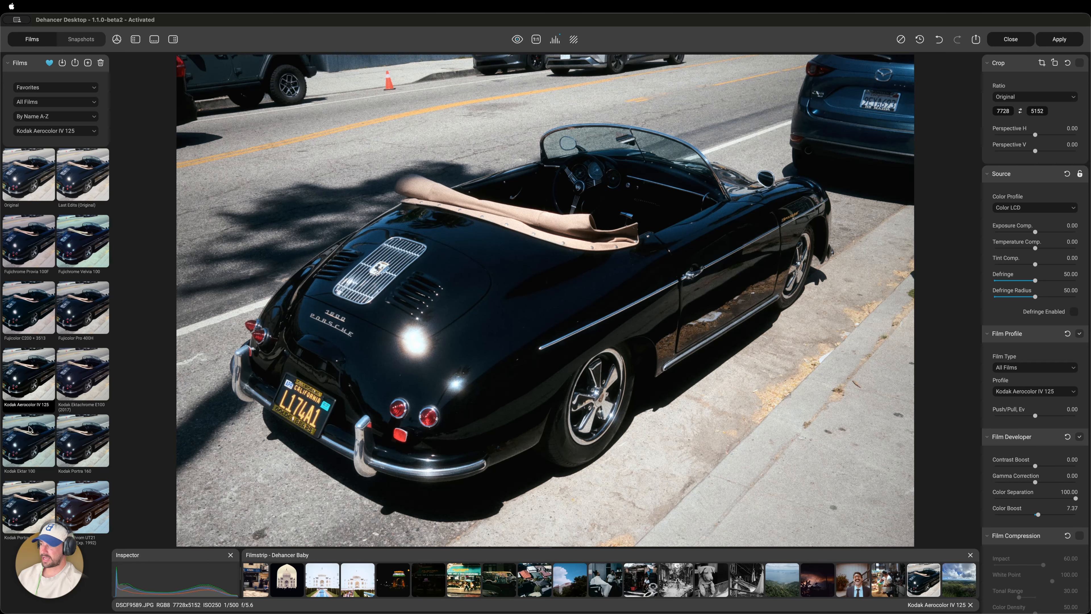
click(26, 441)
click(75, 450)
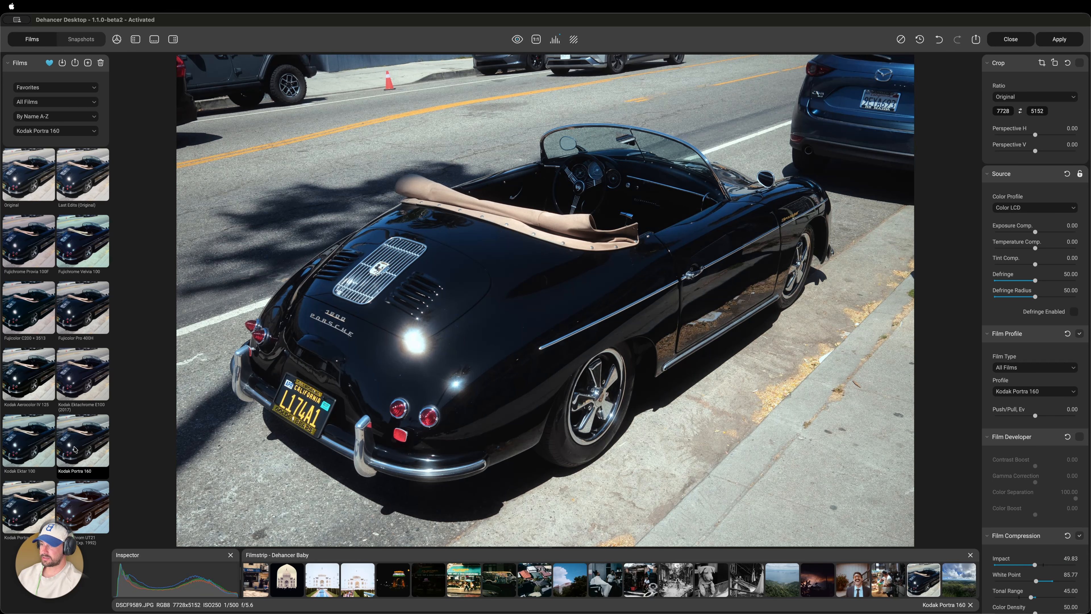
click(81, 374)
click(21, 500)
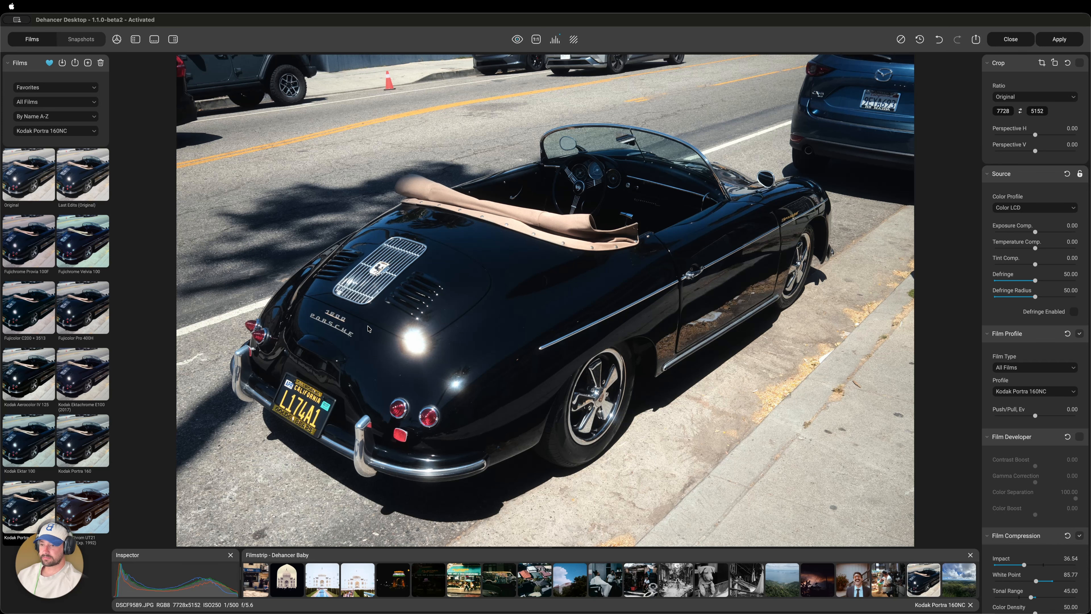
Open the grassy hills landscape and compare Kodak Aerocolor IV 125, Kodak Portra 160 and Kodak Ektar 100 on it.
key(Right)
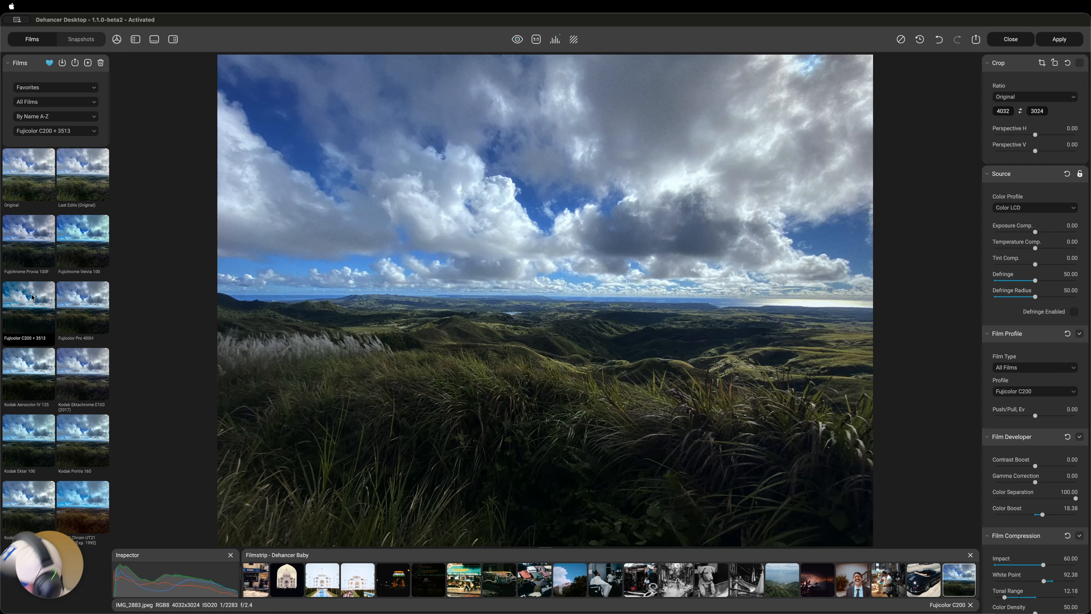
click(42, 379)
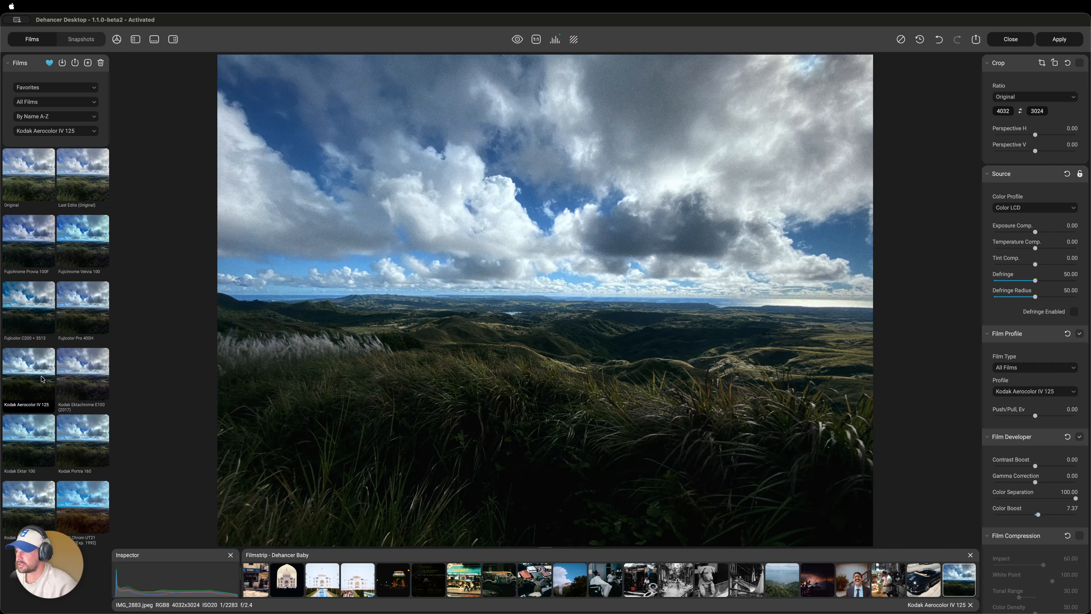
click(86, 382)
click(90, 443)
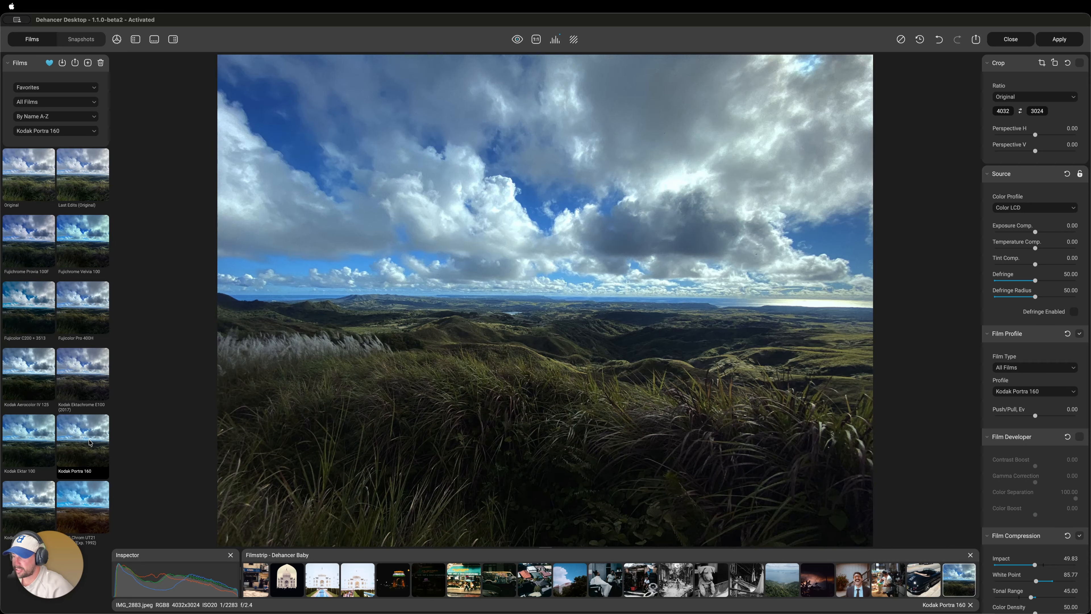
click(26, 443)
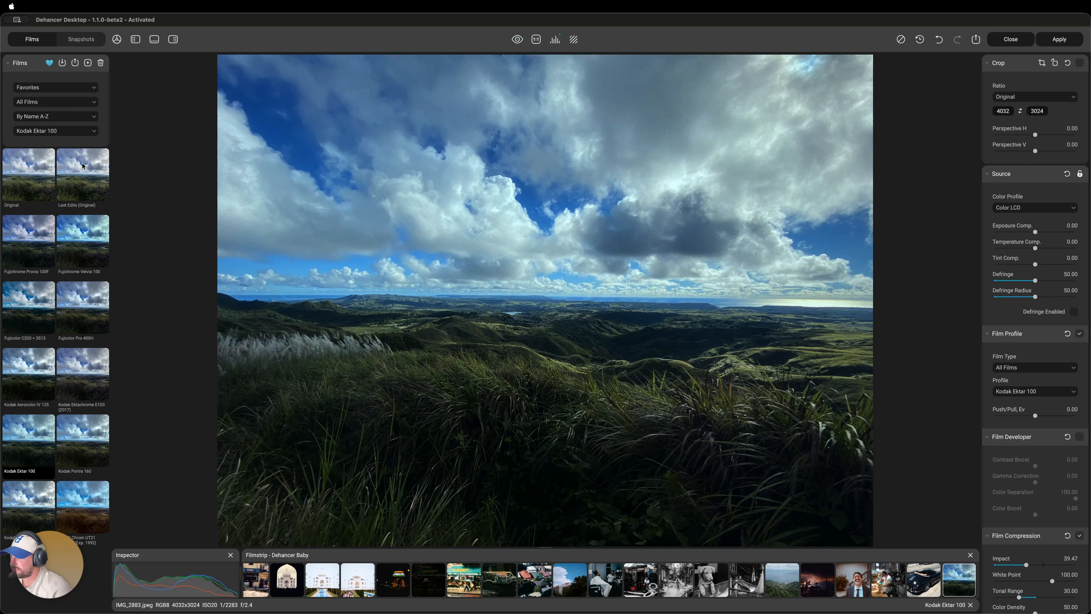
Limit the Dehancer film list to Color Negative, choose Fujicolor C200 + 3513 for the landscape, and apply the edits to return to the project.
click(93, 102)
click(95, 101)
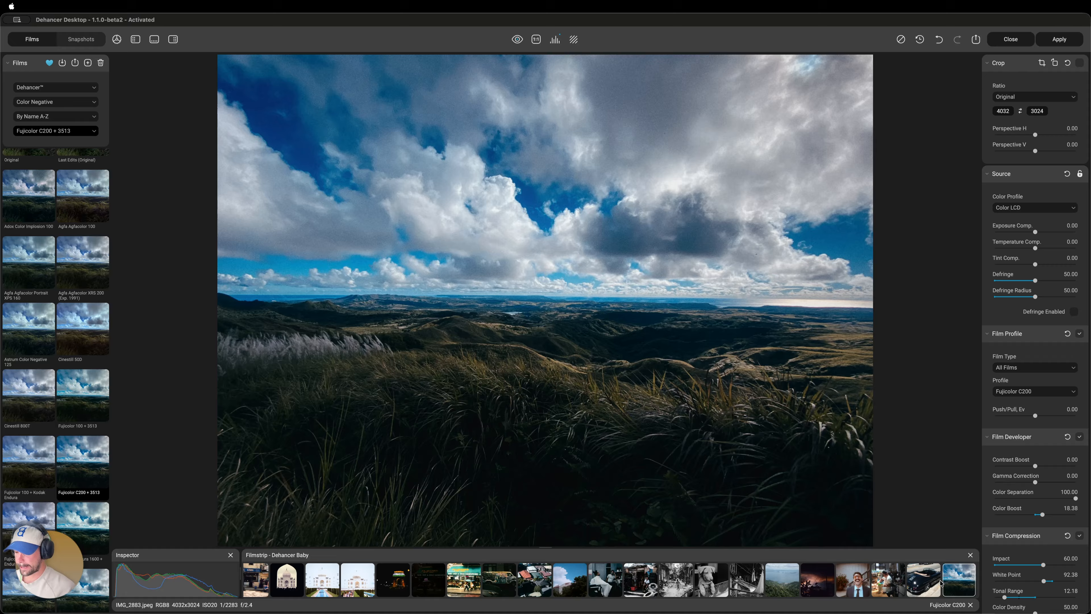
click(1061, 40)
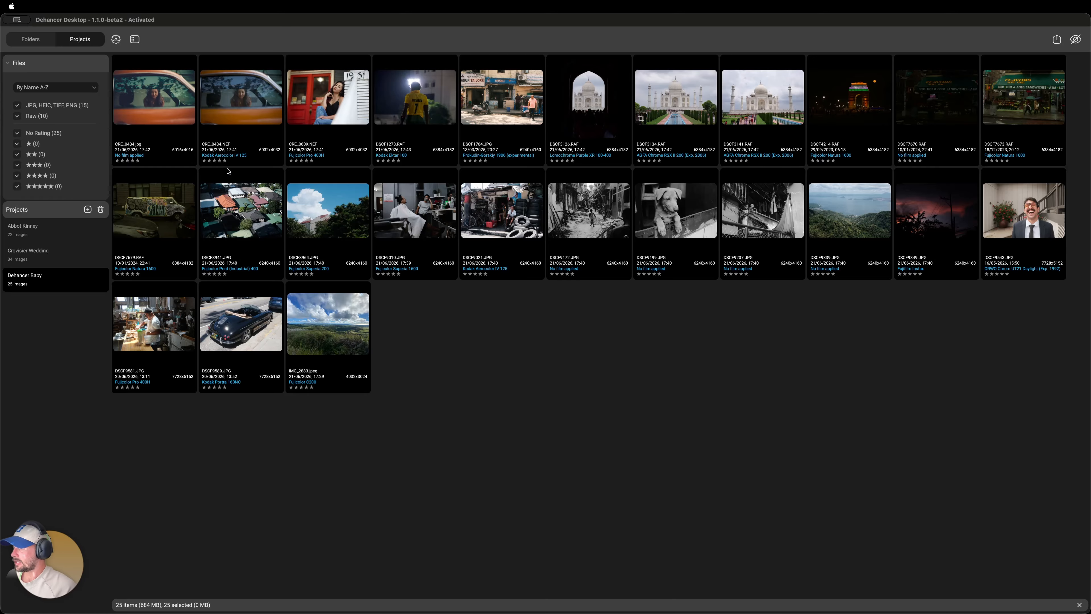
Select every project photo from CRE_0434.NEF through IMG_2883.jpeg and open the export settings for them.
click(248, 110)
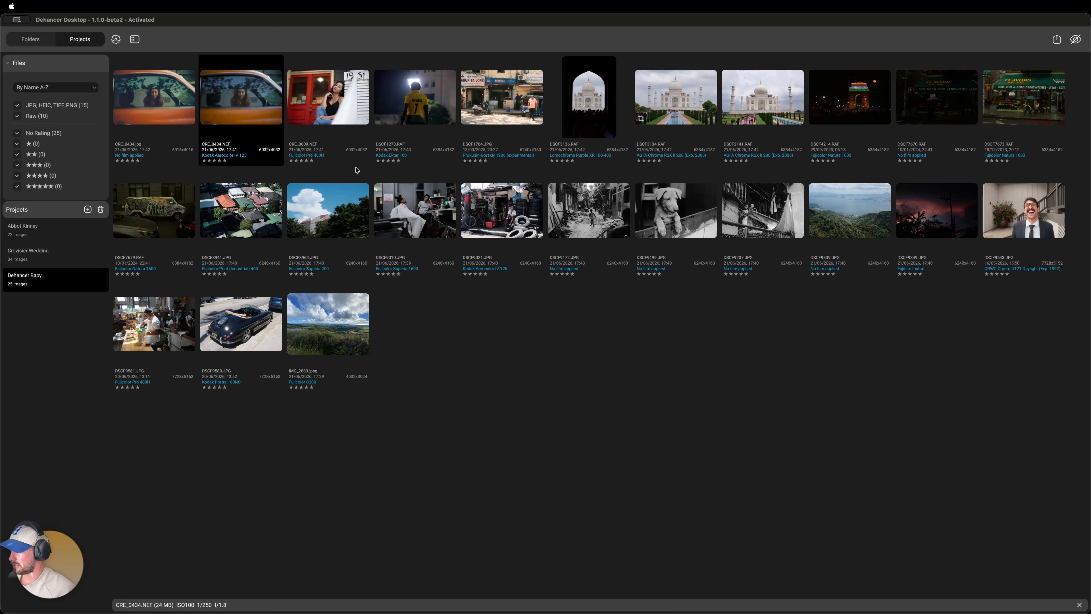
right_click(263, 97)
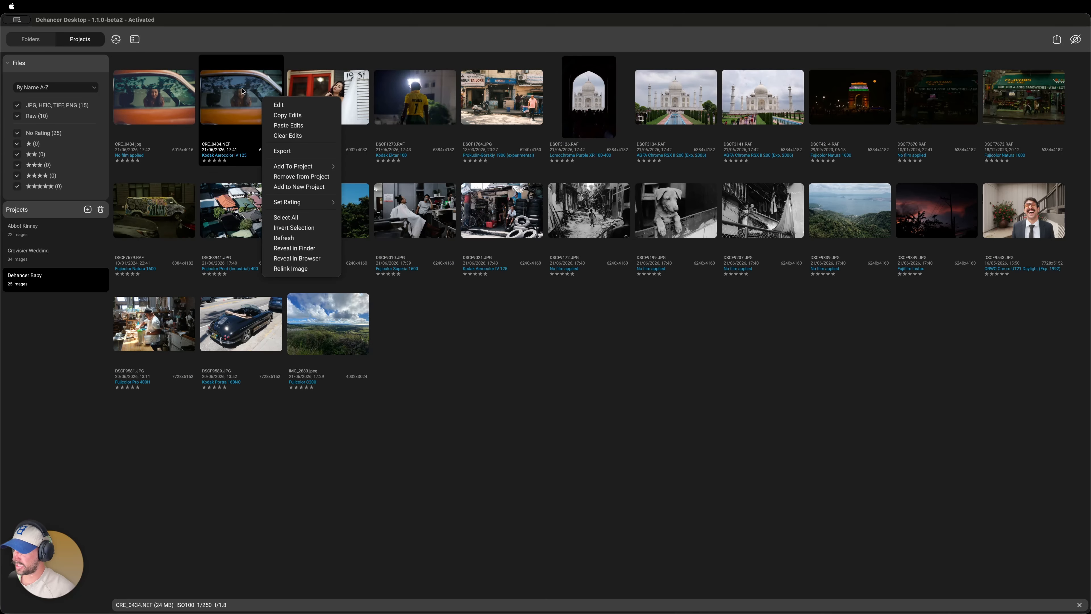
click(279, 151)
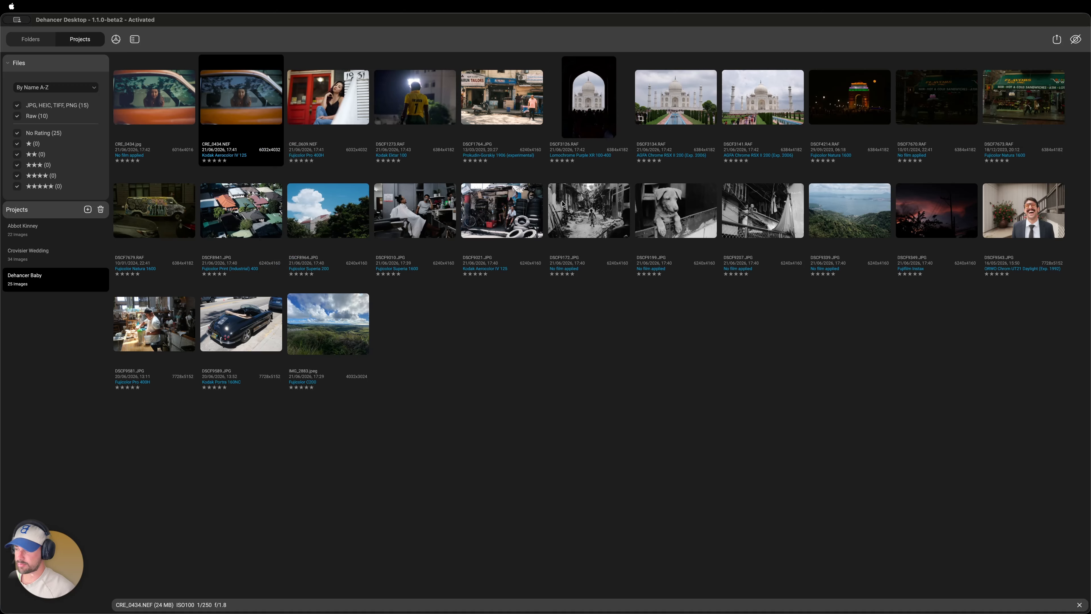
shift+click(348, 326)
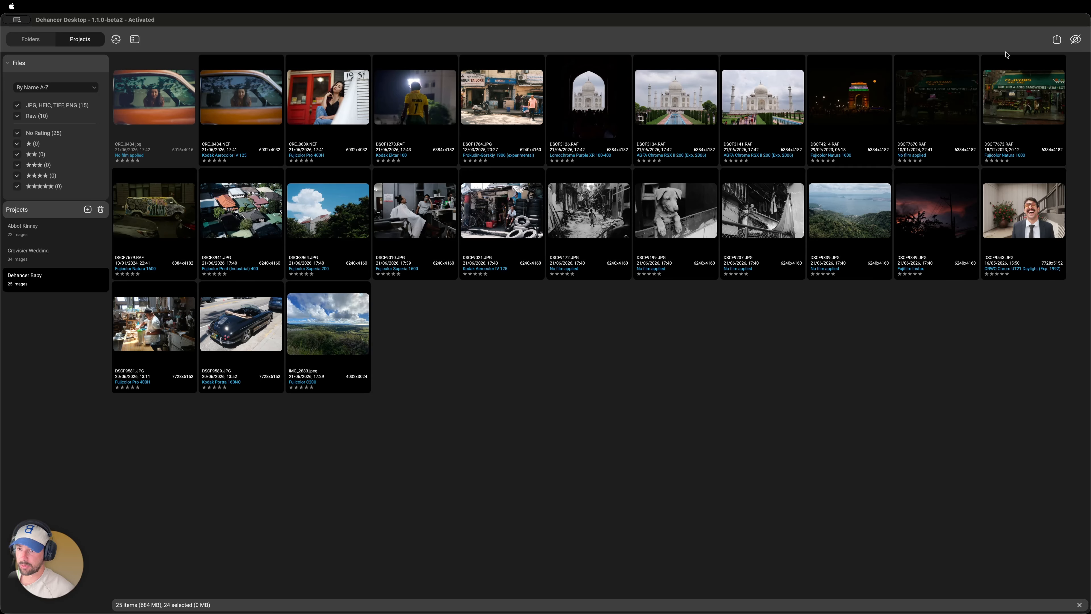
click(1057, 40)
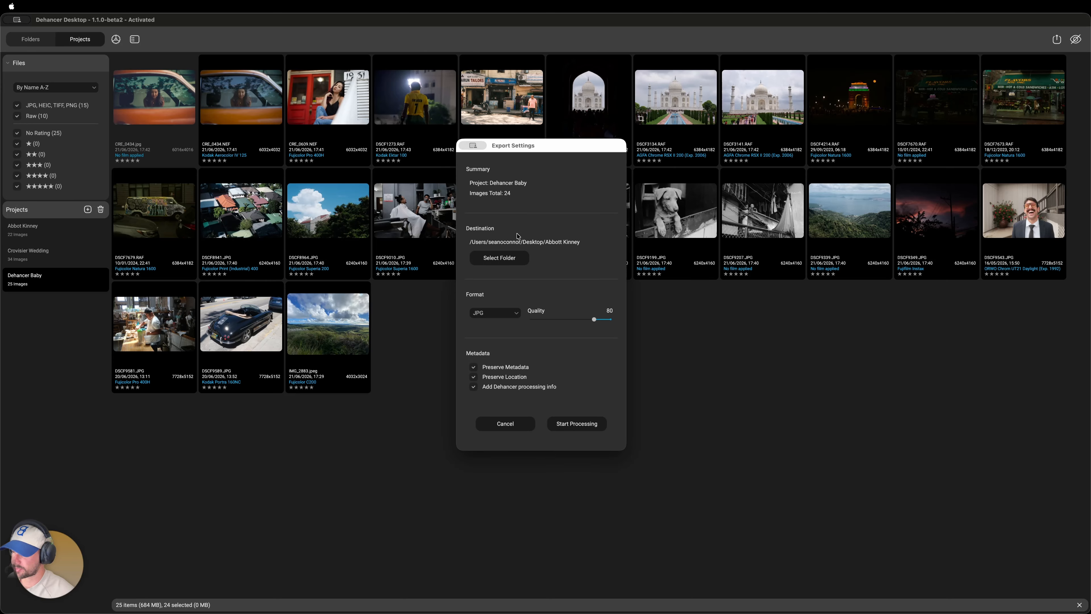